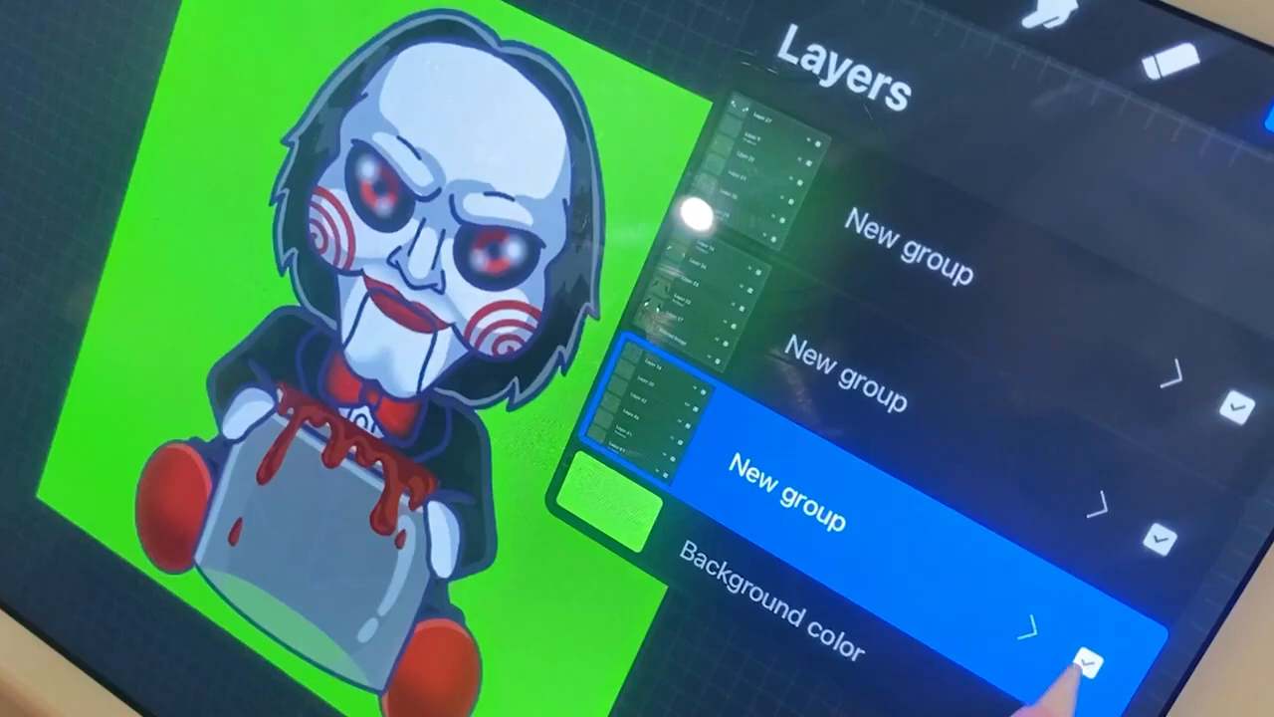
Toggle the visibility of the three layer groups to view the body, the jar with hands, and the head separately
left_click(1080, 660)
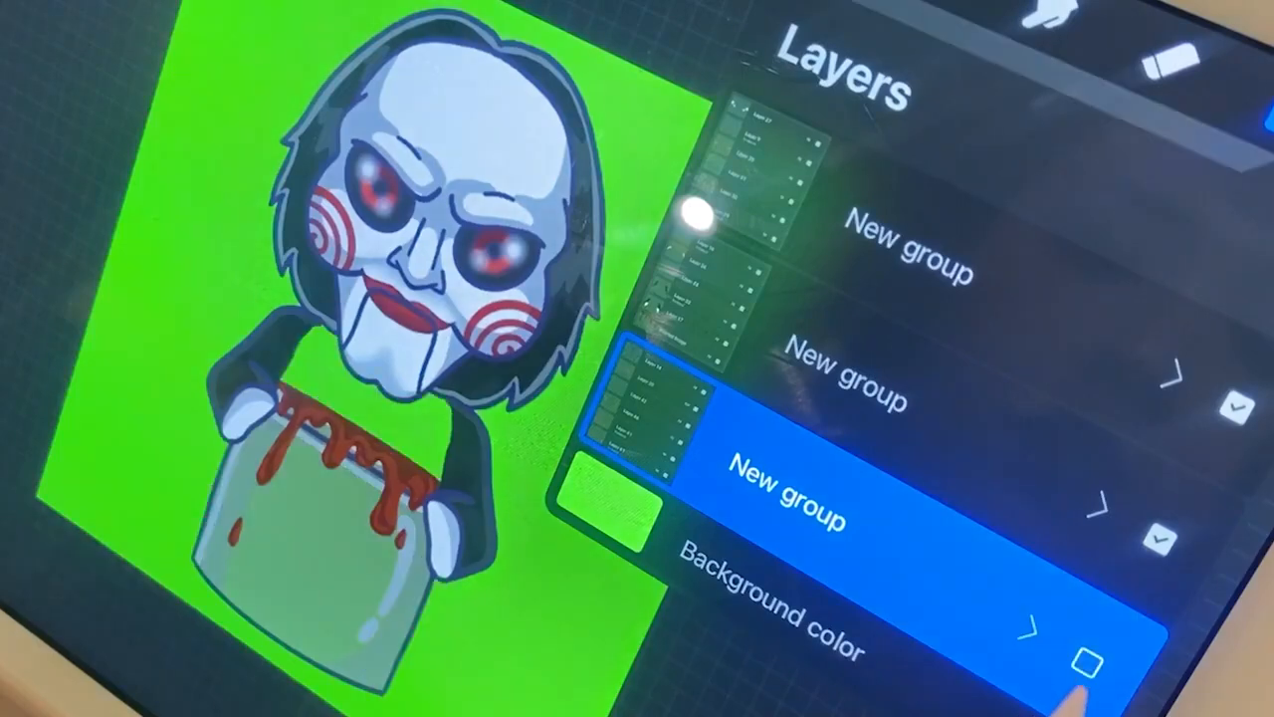
left_click(1151, 535)
left_click(1236, 407)
left_click(1163, 535)
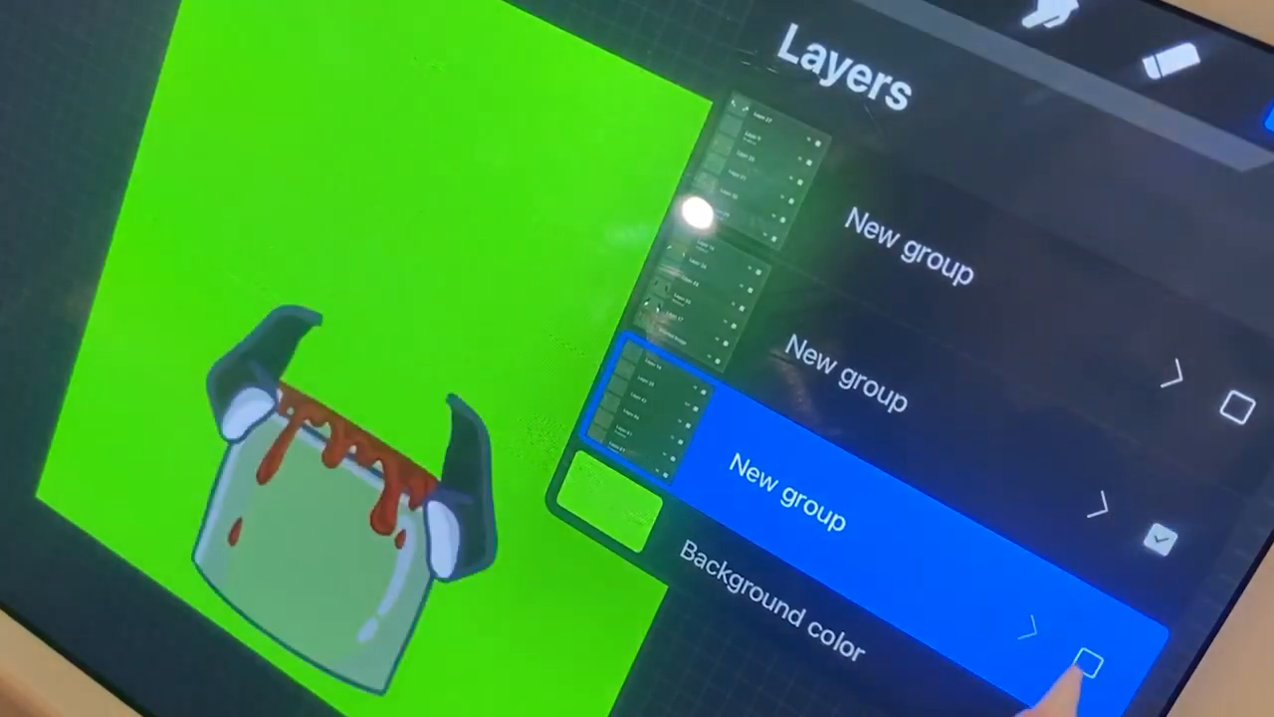
left_click(1163, 535)
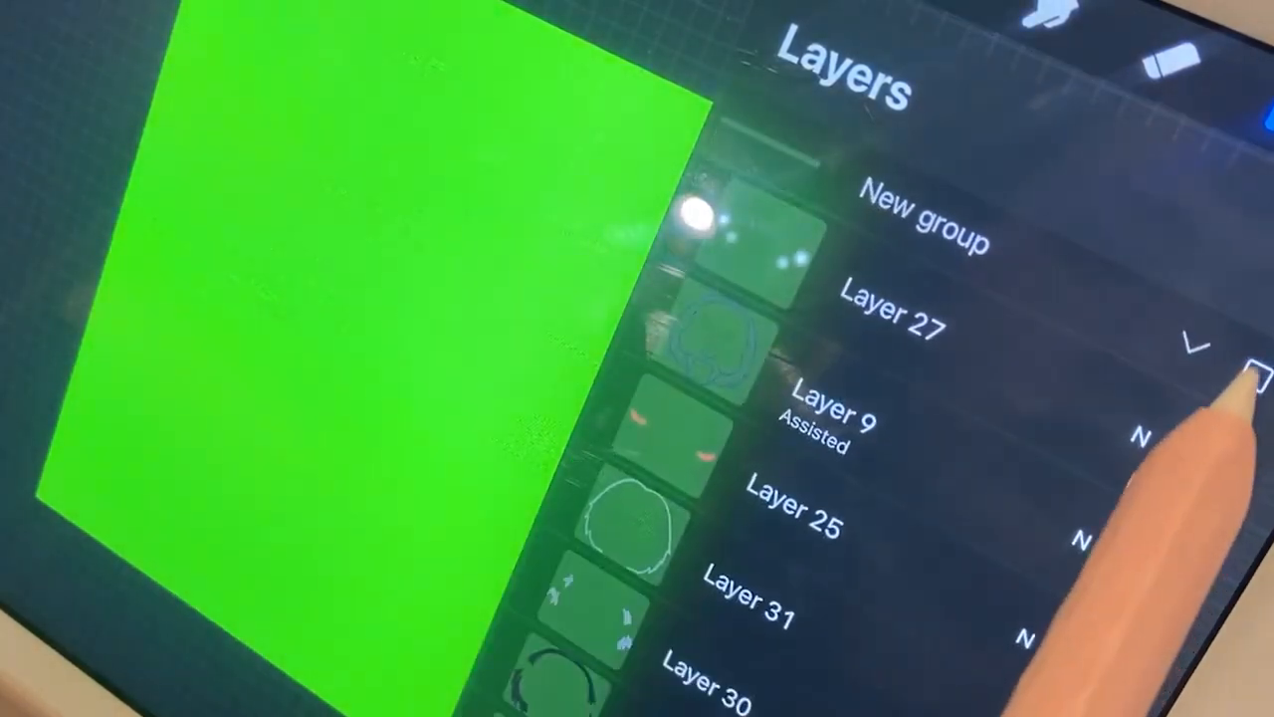
left_click(1254, 377)
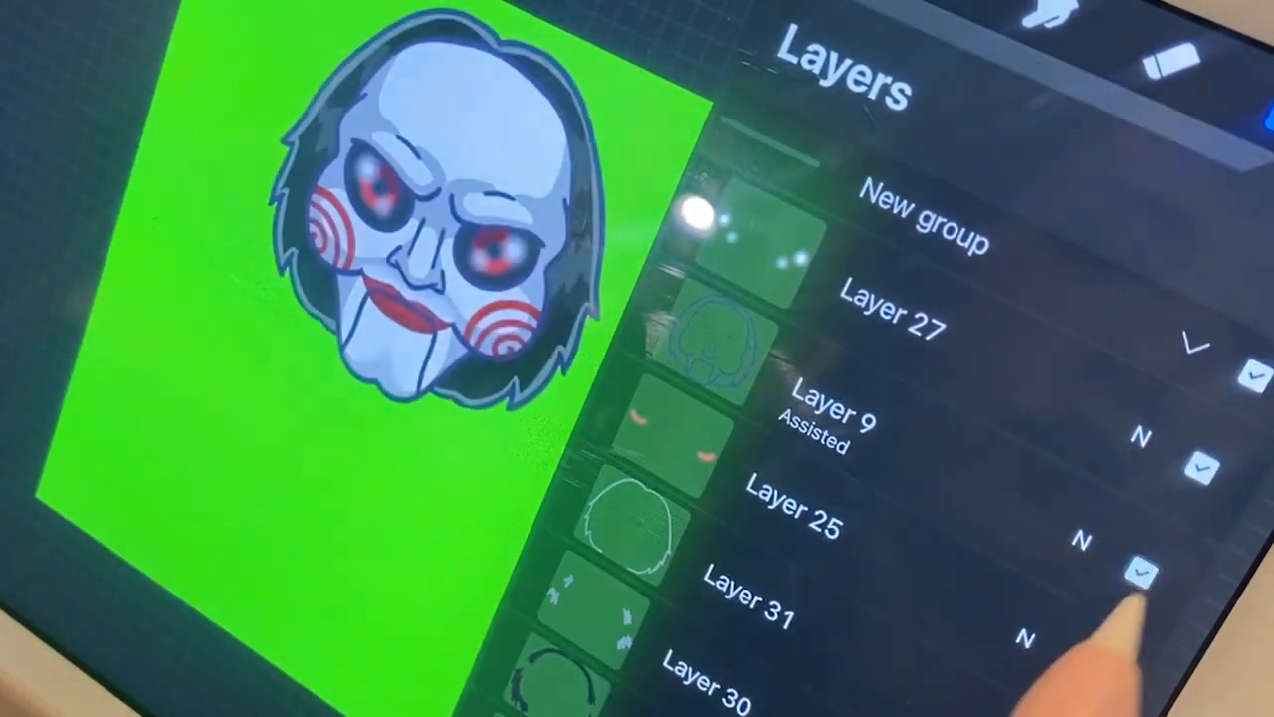
Look through the layers inside the head group and collapse the group again
scroll(1098, 386, "down", 1)
scroll(941, 587, "down", 5)
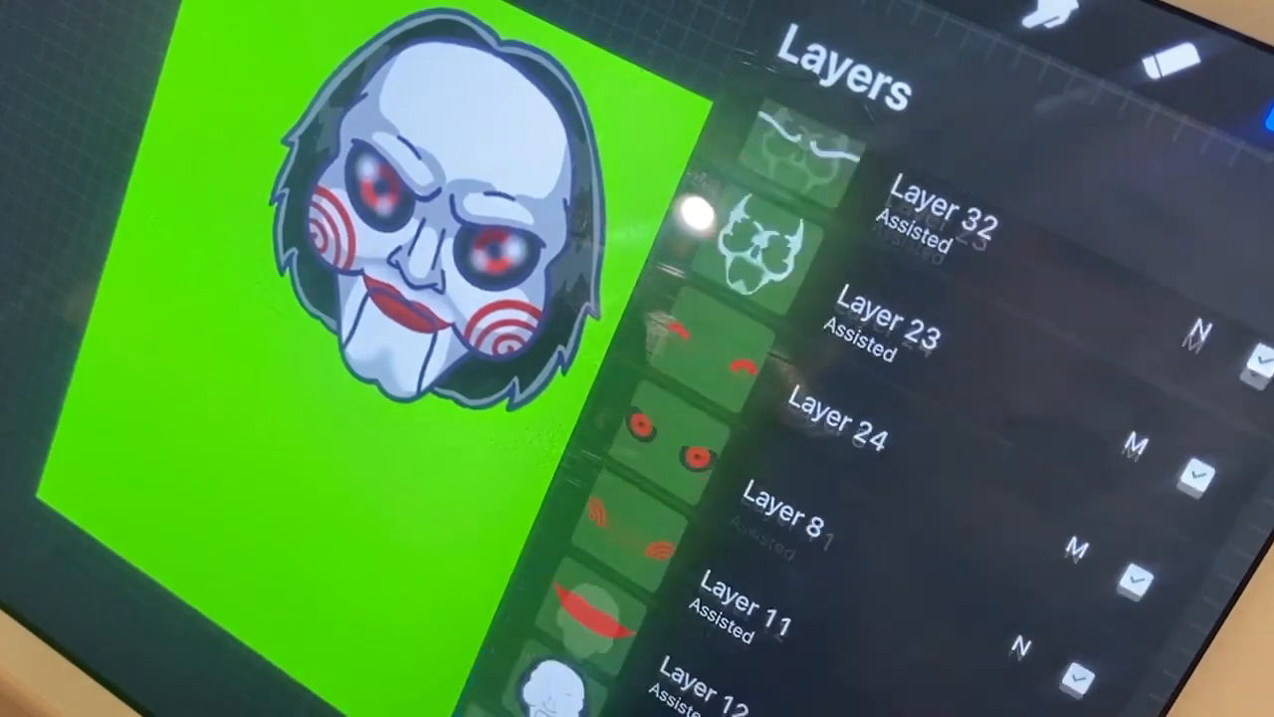
scroll(1174, 453, "up", 6)
left_click(1191, 343)
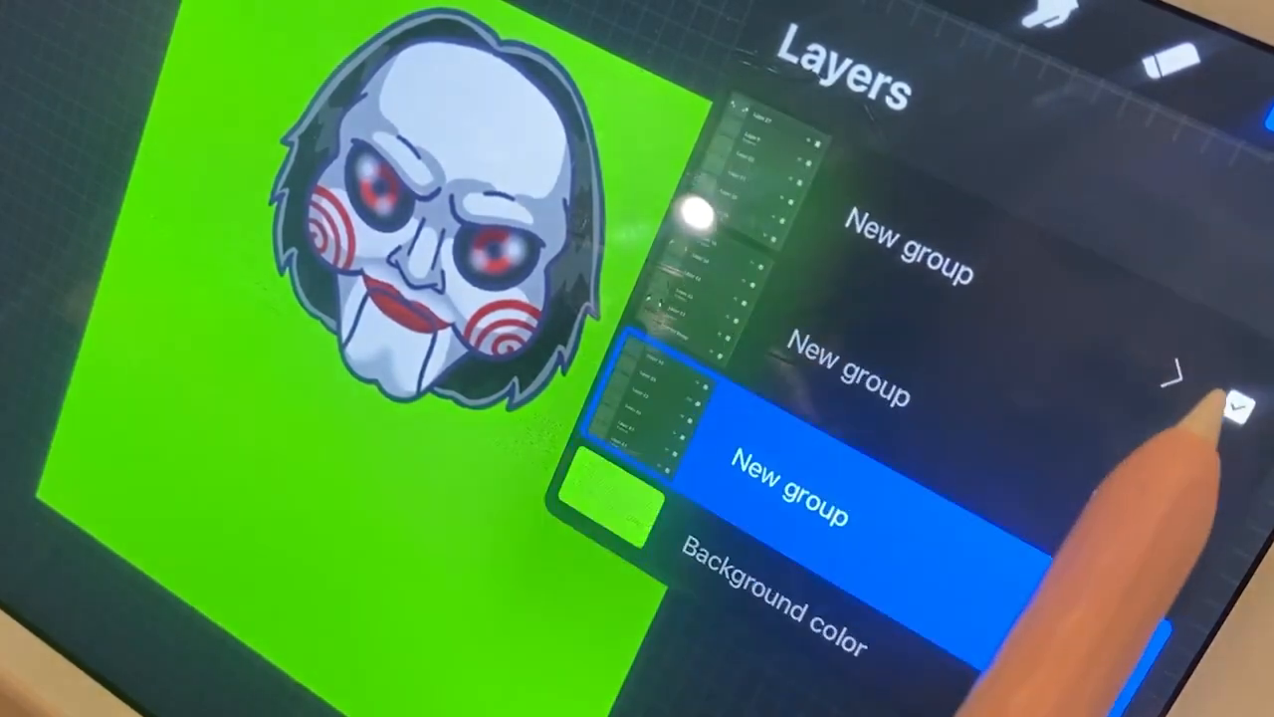
Hide the head group, show the jar-and-hands group and look through its layers
left_click(1234, 406)
left_click(1205, 522)
left_click(1139, 489)
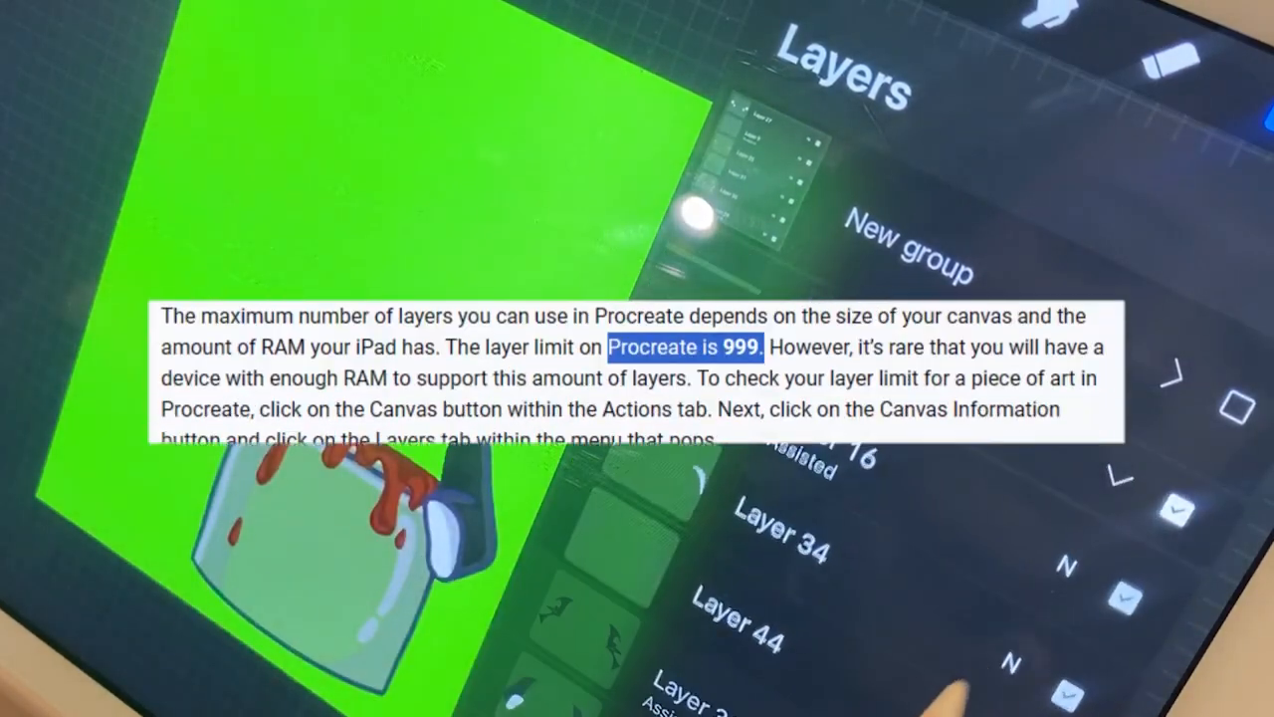
scroll(846, 597, "down", 10)
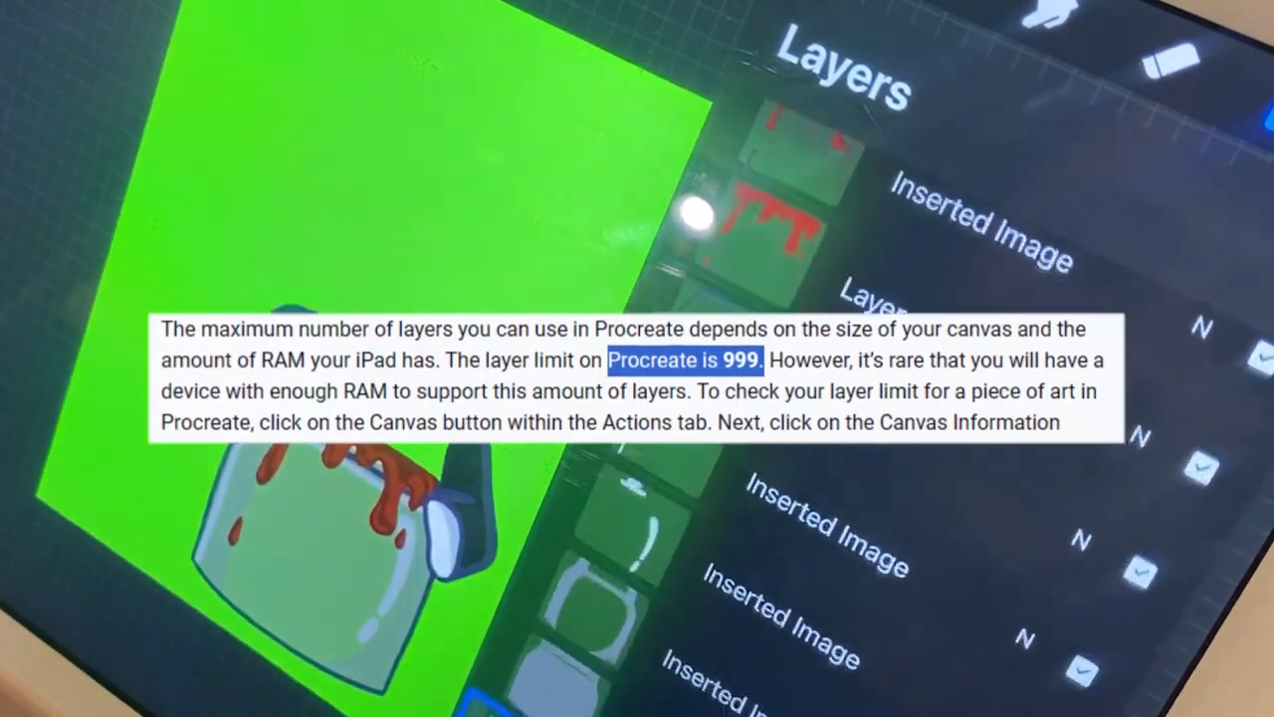
scroll(846, 497, "up", 5)
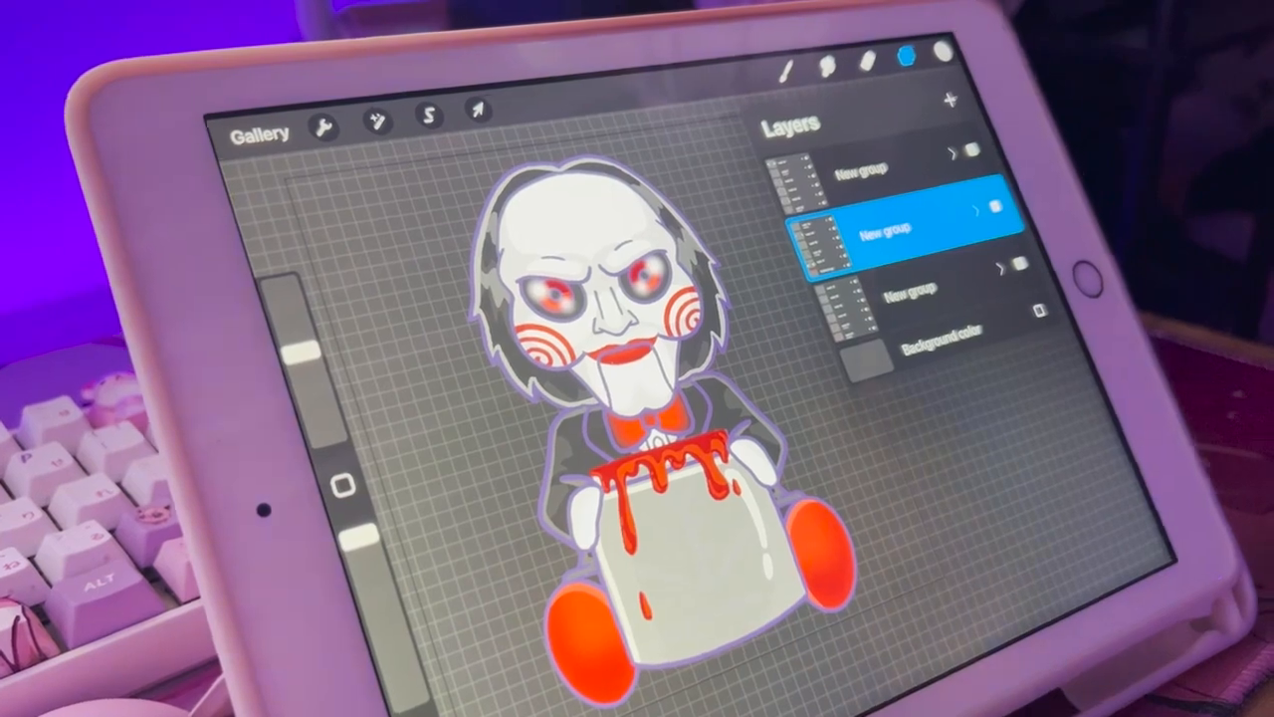
Toggle the layer groups until only the head group is visible, and export it as a PNG image
left_click(995, 206)
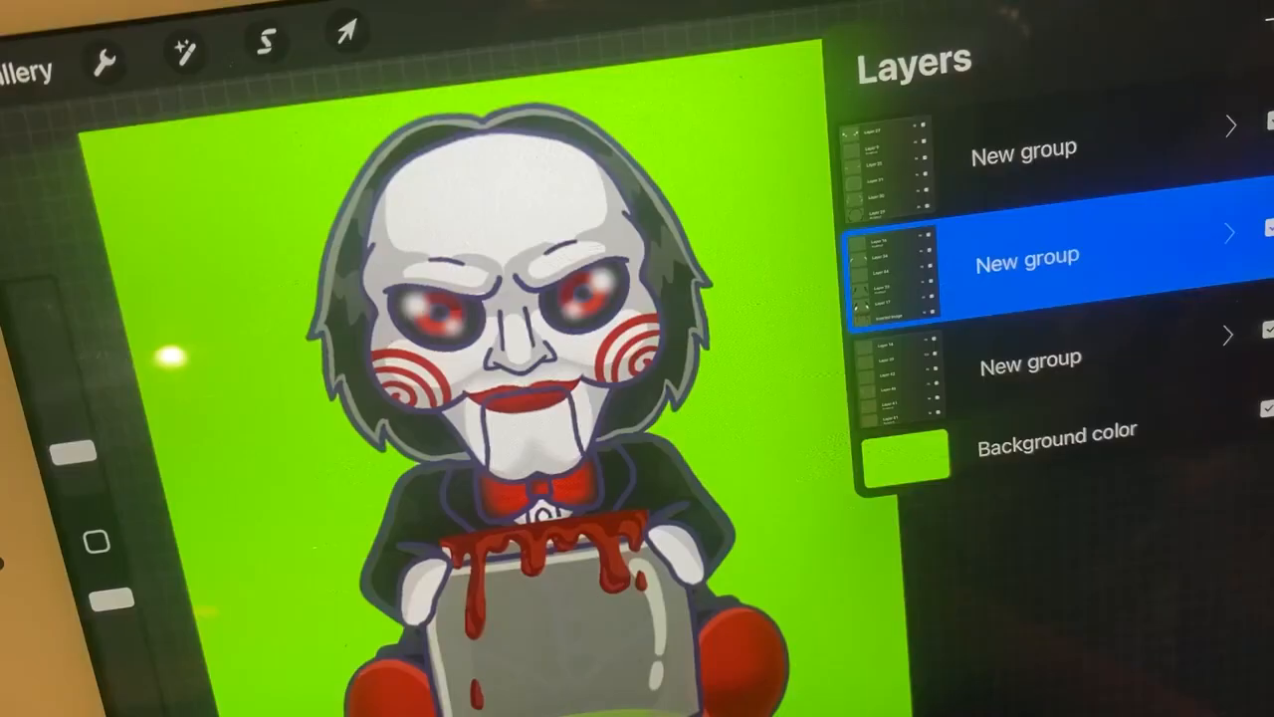
left_click(1270, 121)
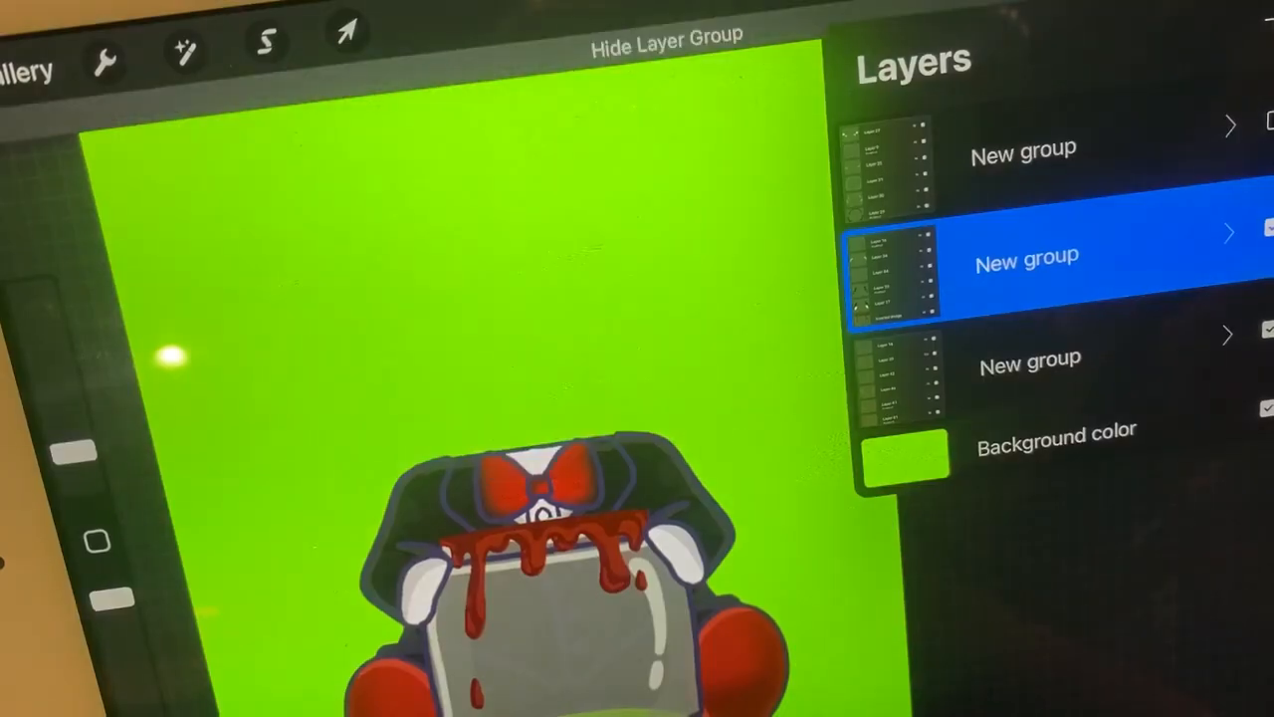
left_click(1270, 228)
left_click(1271, 120)
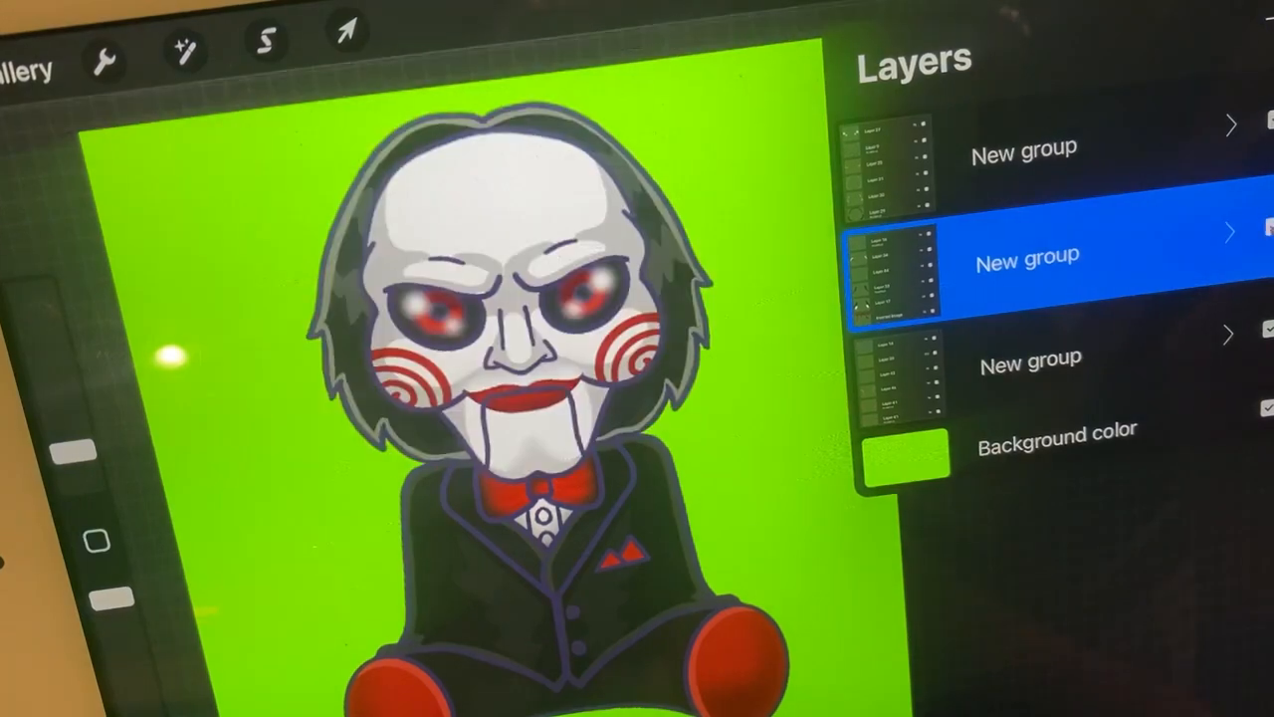
left_click(1270, 228)
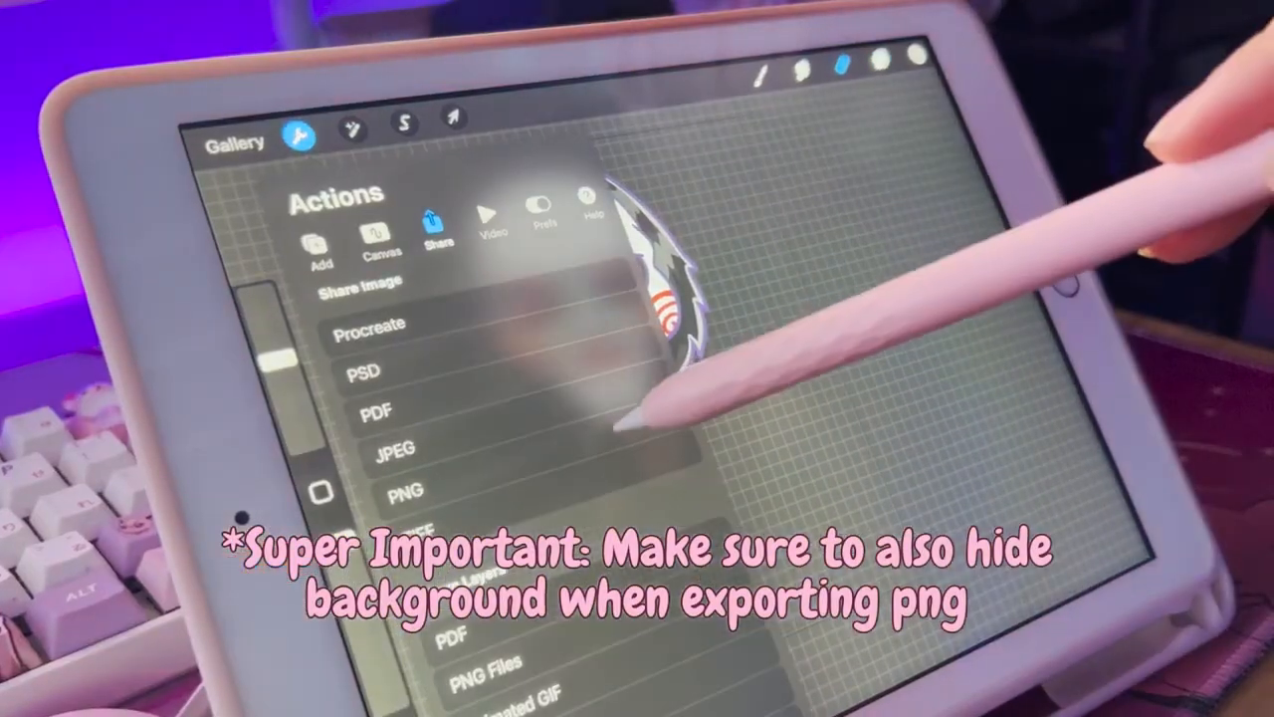
left_click(404, 491)
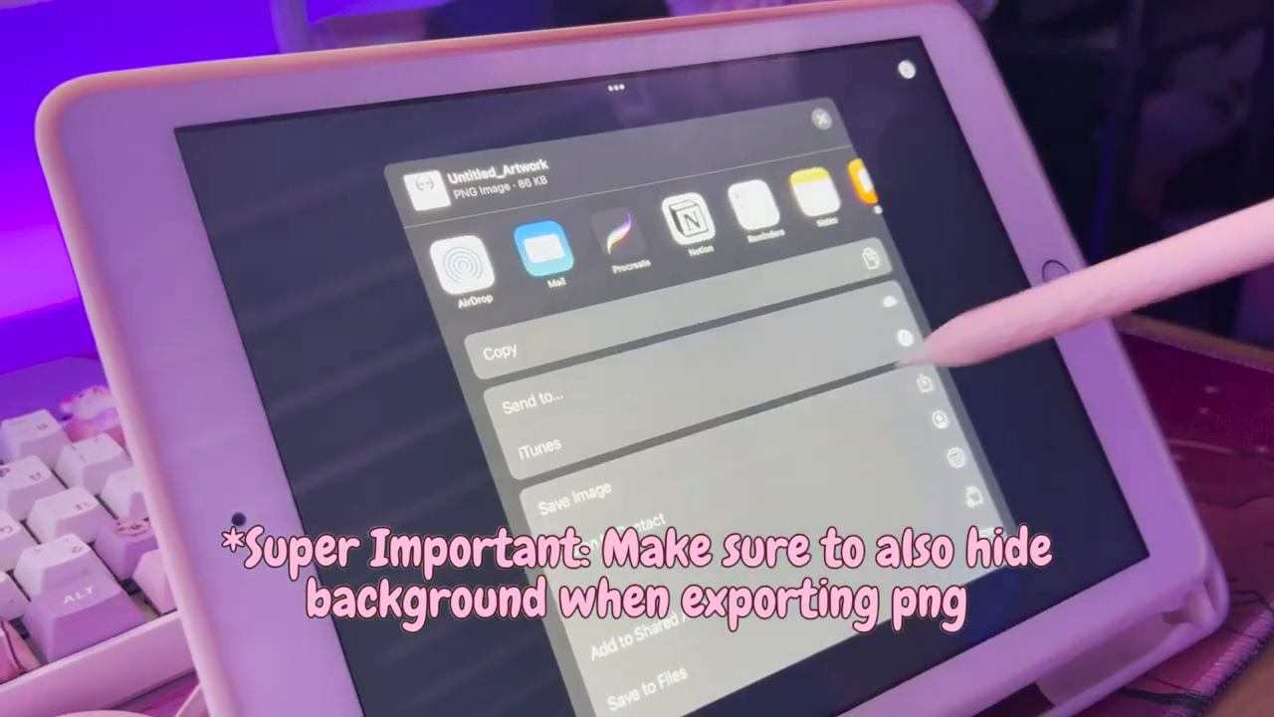
left_click(905, 332)
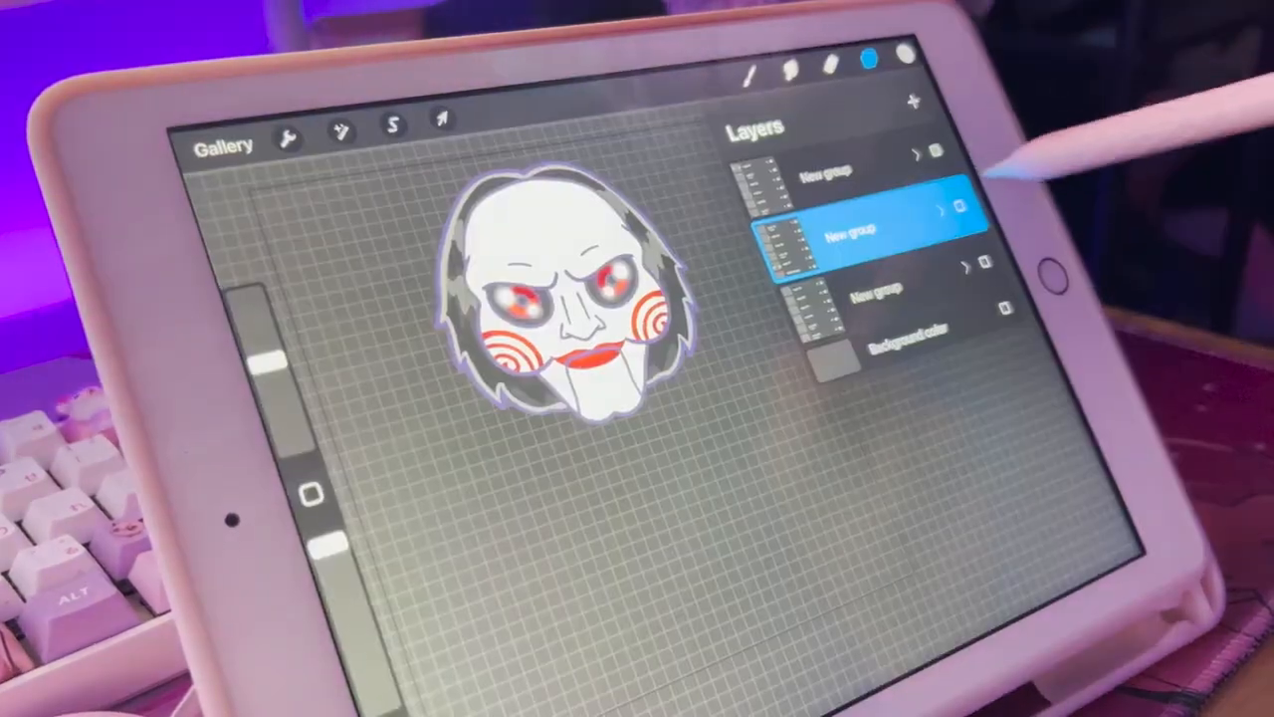
Hide the head group, show only the jar-and-hands group and return to the artwork gallery
left_click(959, 206)
left_click(935, 150)
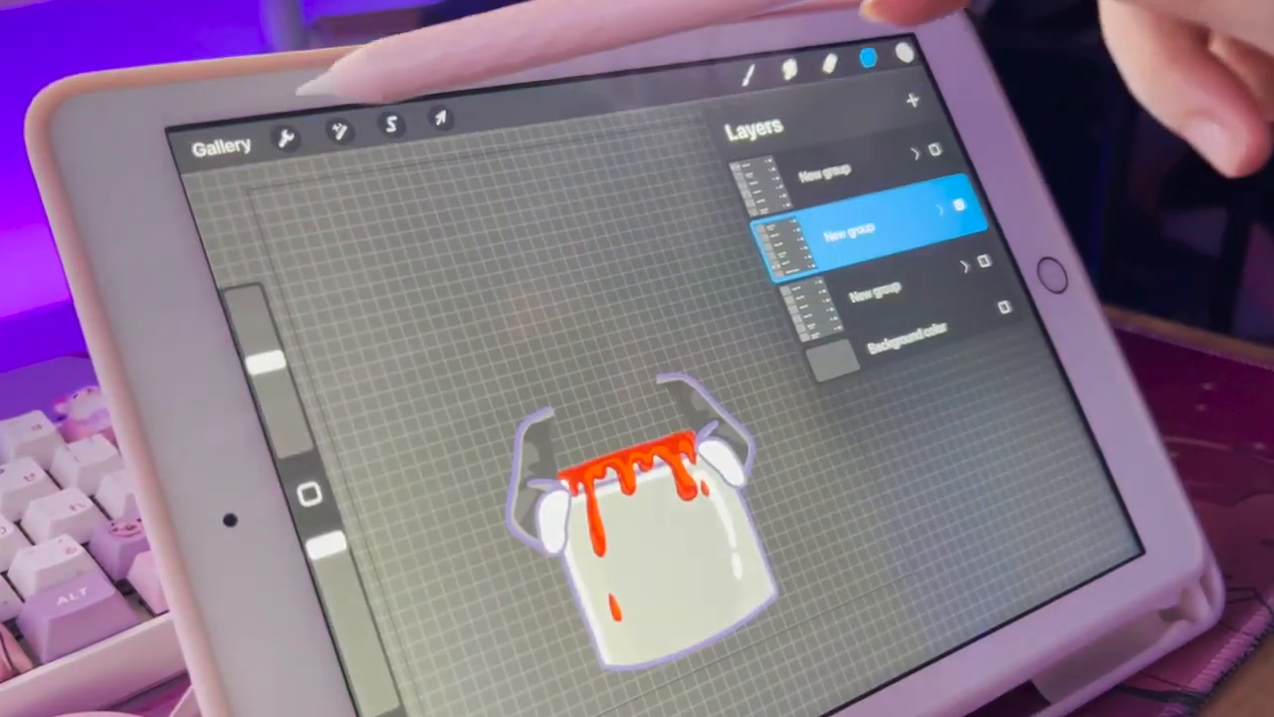
left_click(227, 147)
left_click(224, 146)
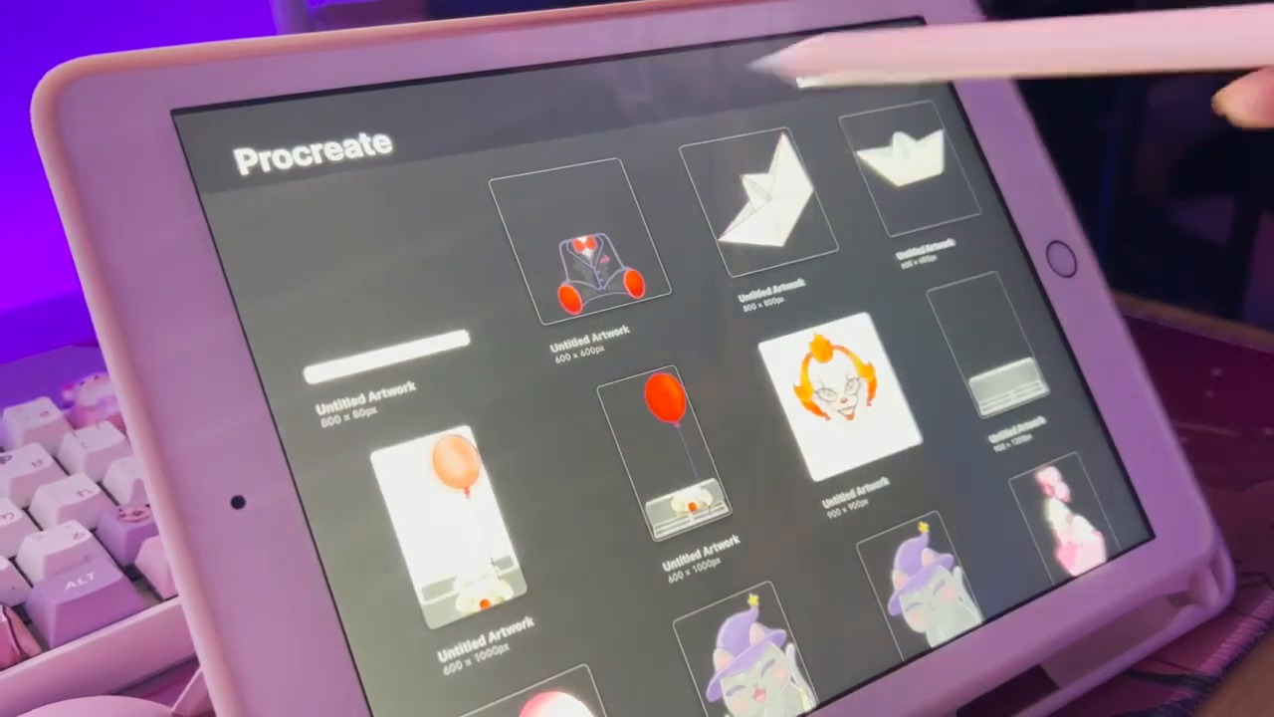
Create a new canvas and insert the exported character parts into it as photos
left_click(926, 59)
left_click(932, 157)
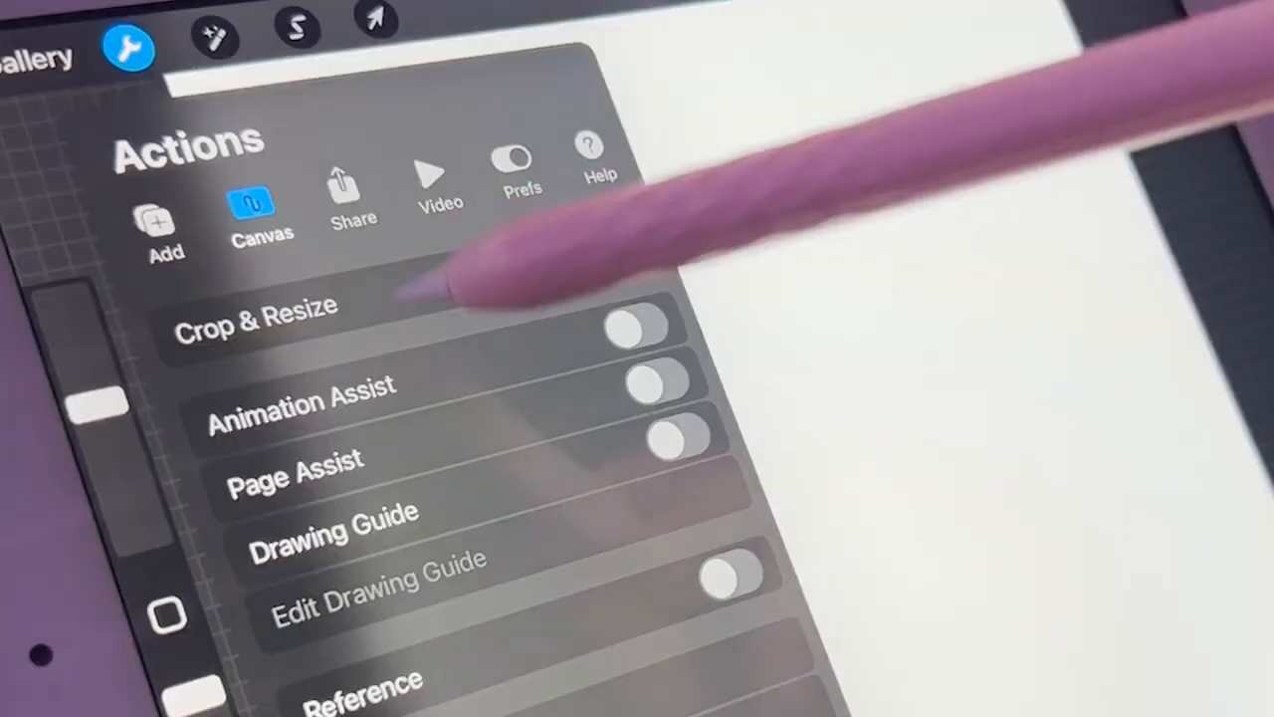
left_click(159, 224)
left_click(428, 338)
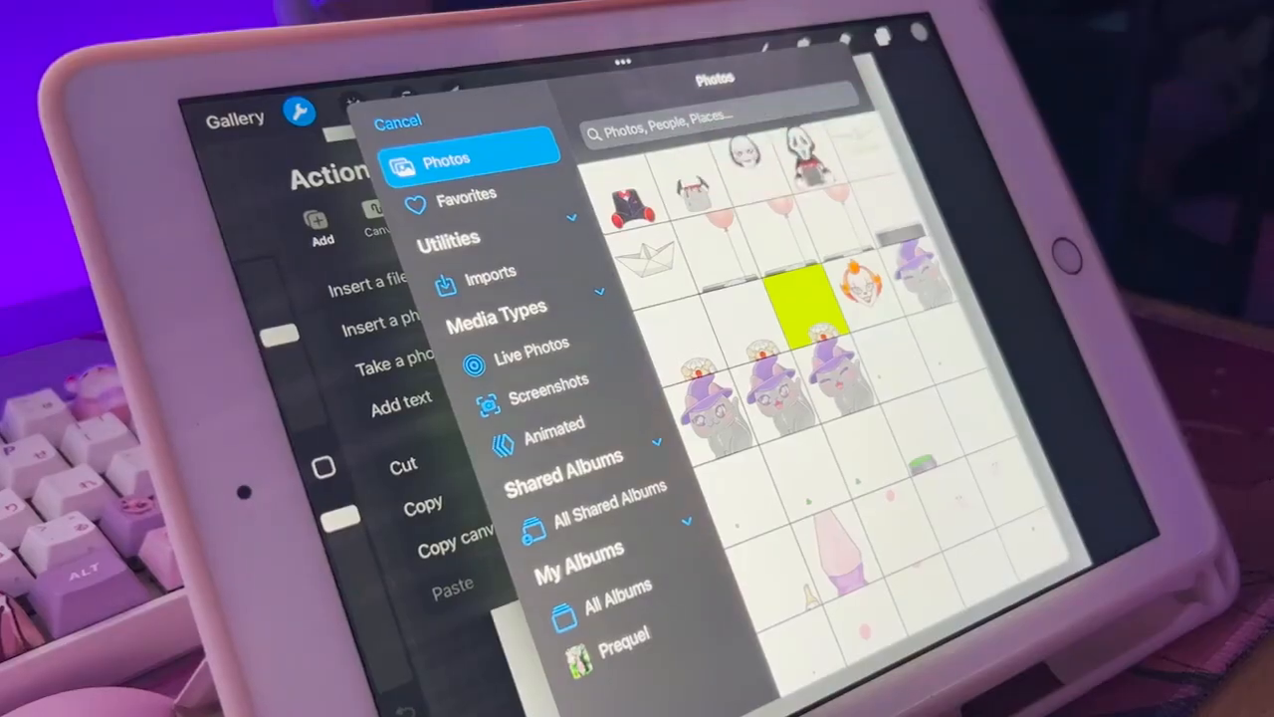
left_click(655, 199)
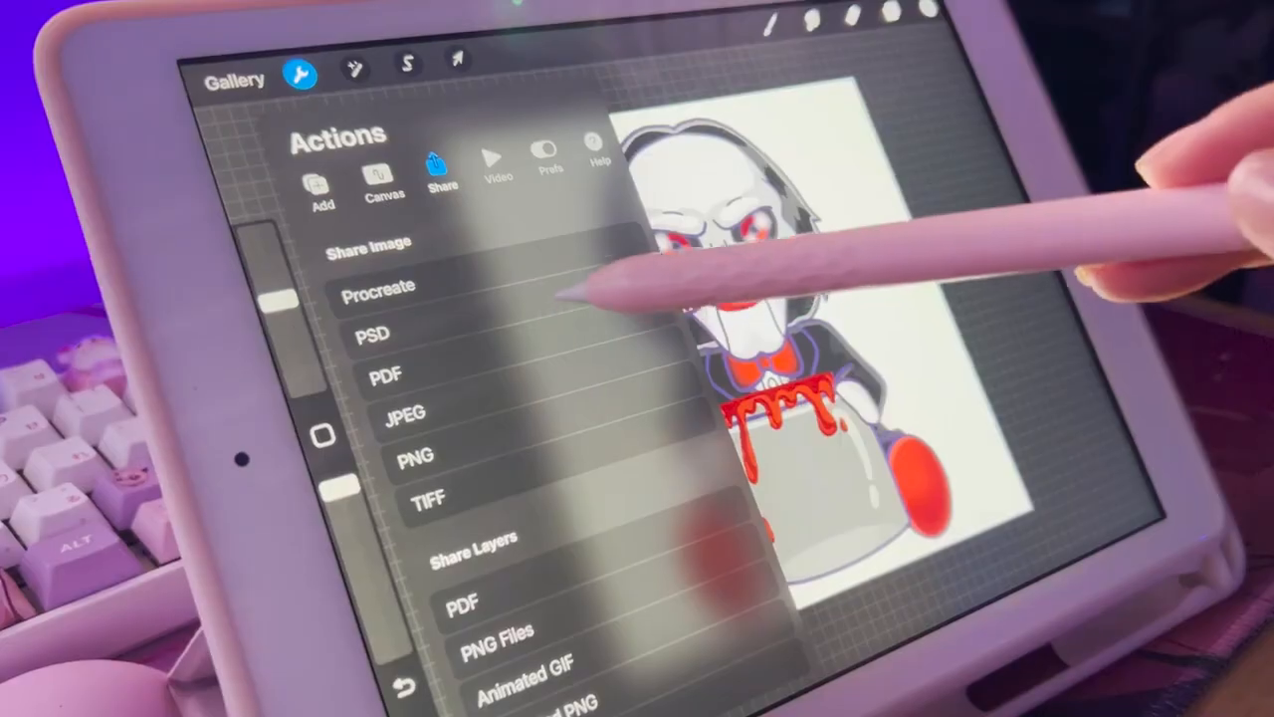
left_click(557, 317)
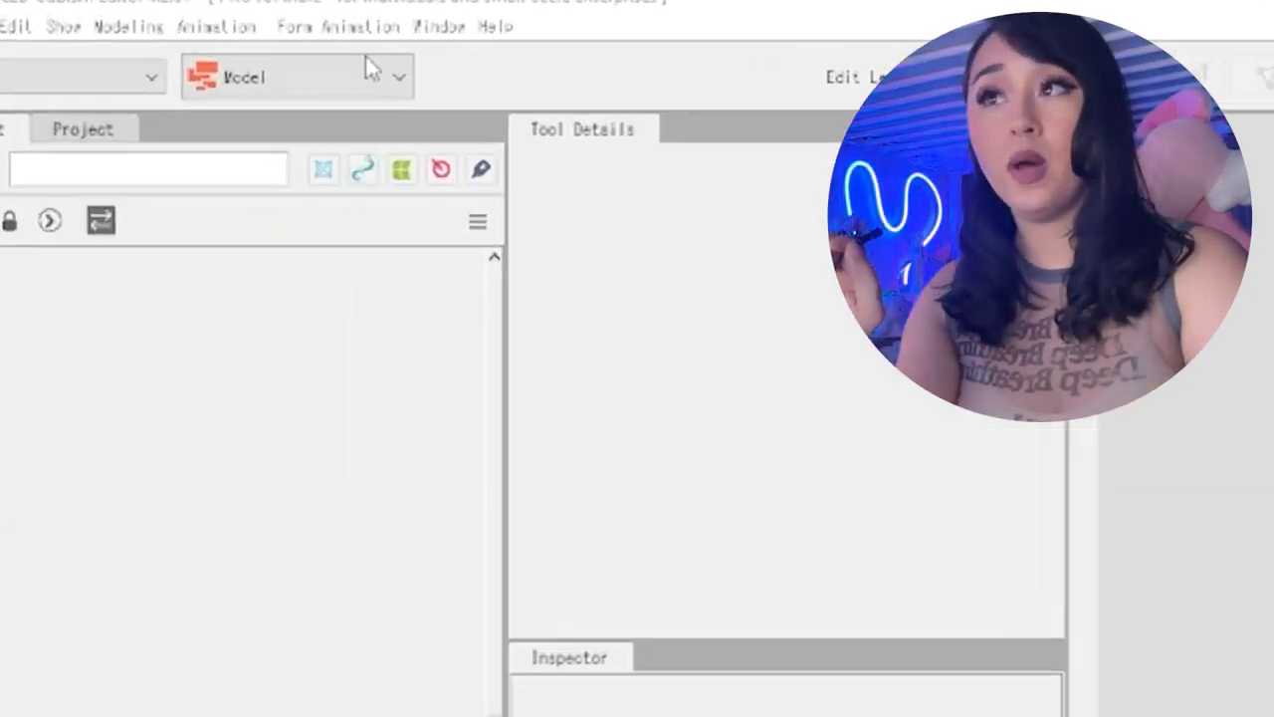
Switch to Live2D Cubism Editor, choose the Model workspace and load the Untitled_Artwork (59) PSD from Downloads
left_click(290, 67)
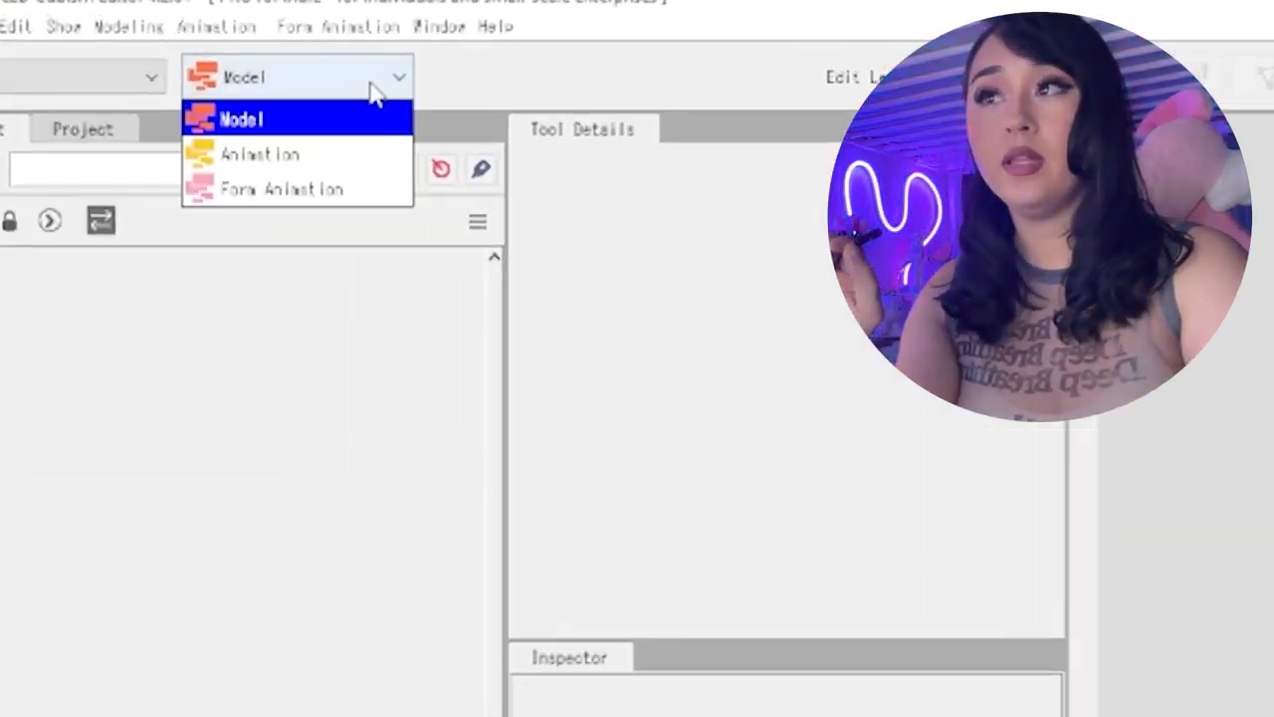
left_click(362, 119)
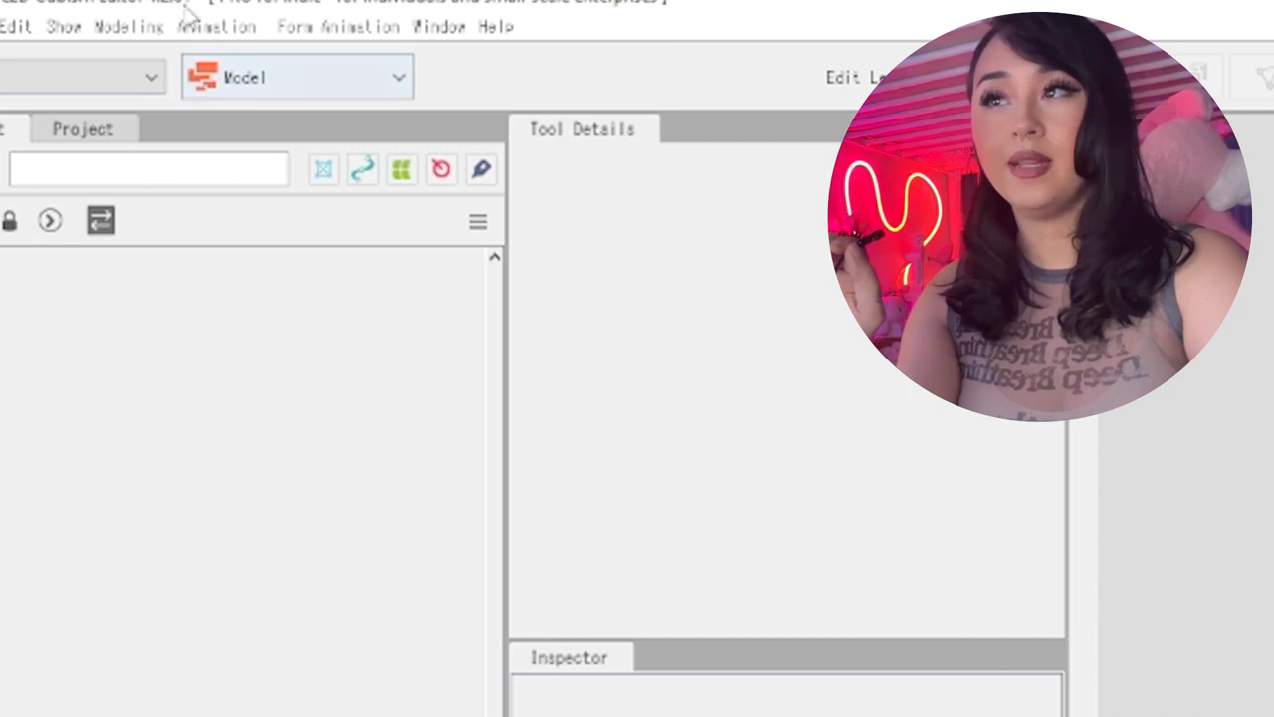
left_click(390, 87)
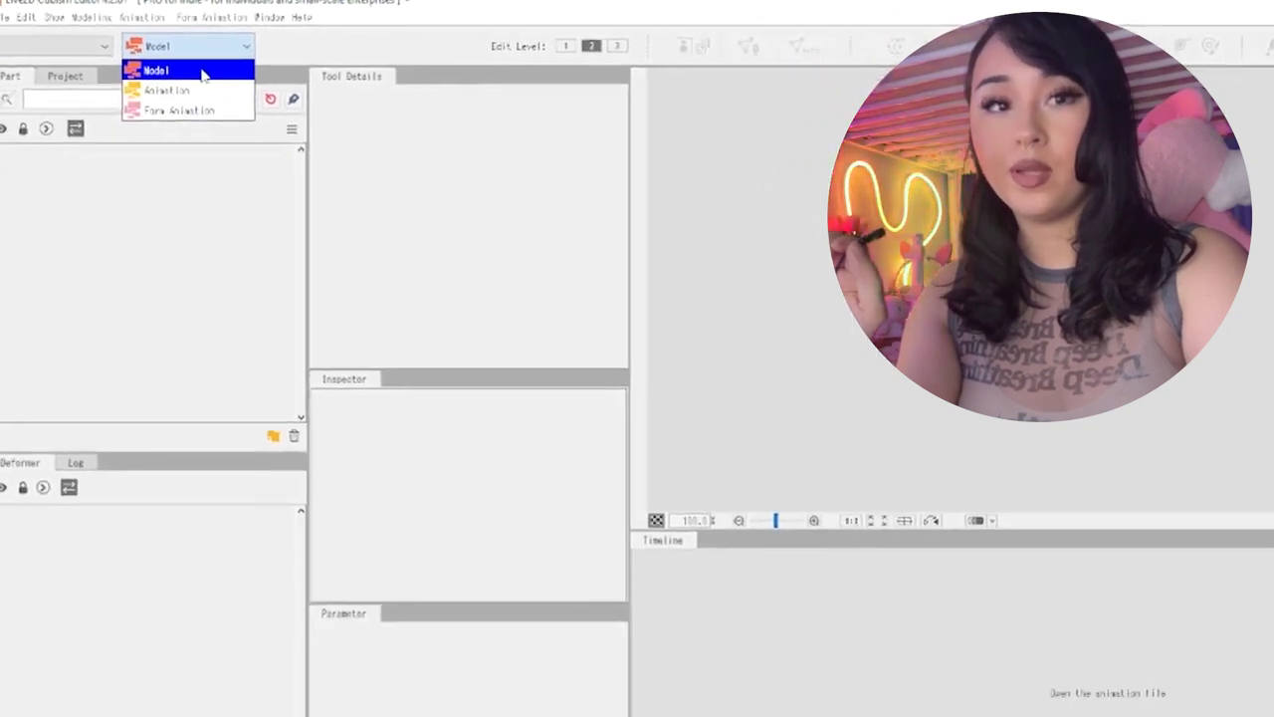
left_click(156, 70)
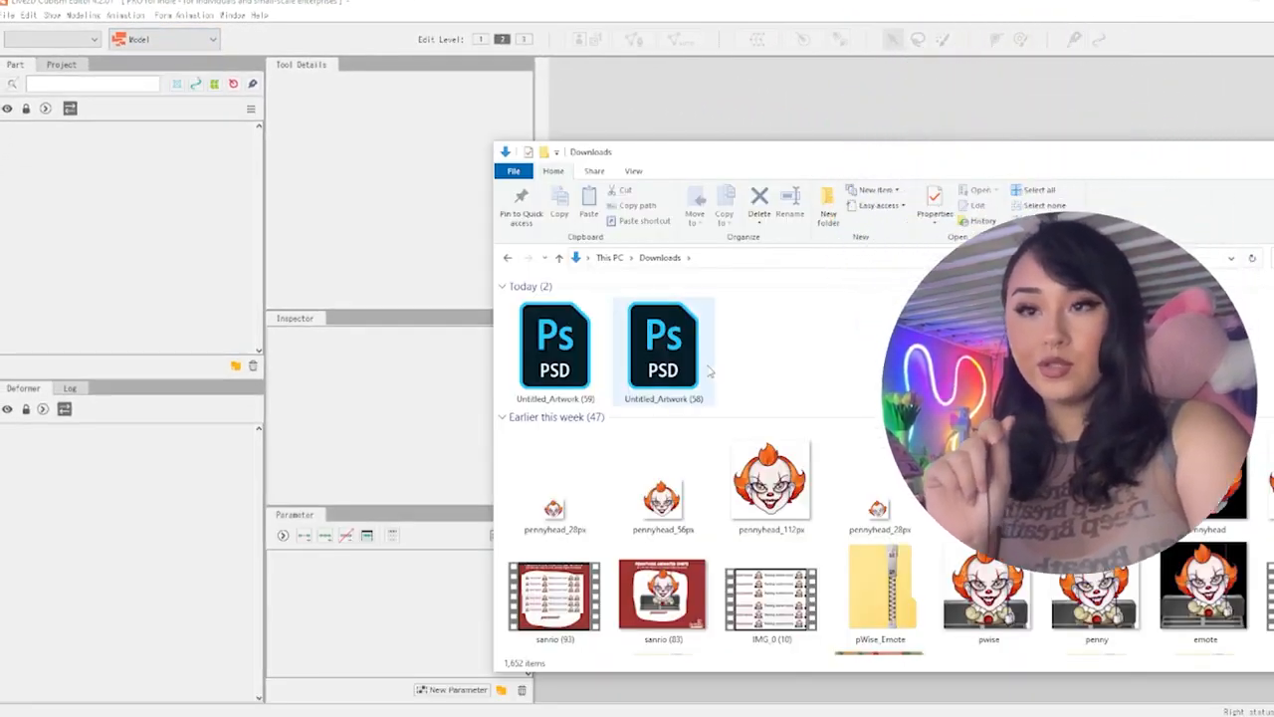
left_click_drag(563, 376, 546, 346)
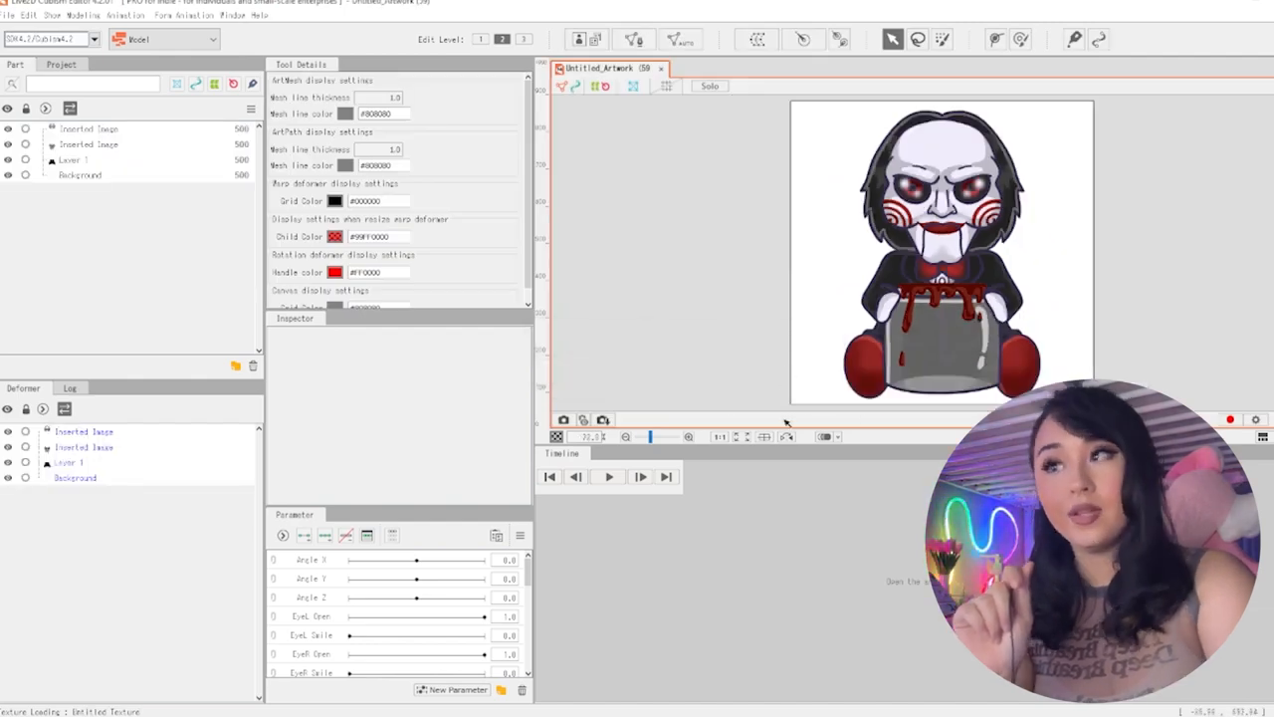
Hide the head layer and toggle the jar-and-hands layer's visibility to inspect the separated parts
left_click(121, 130)
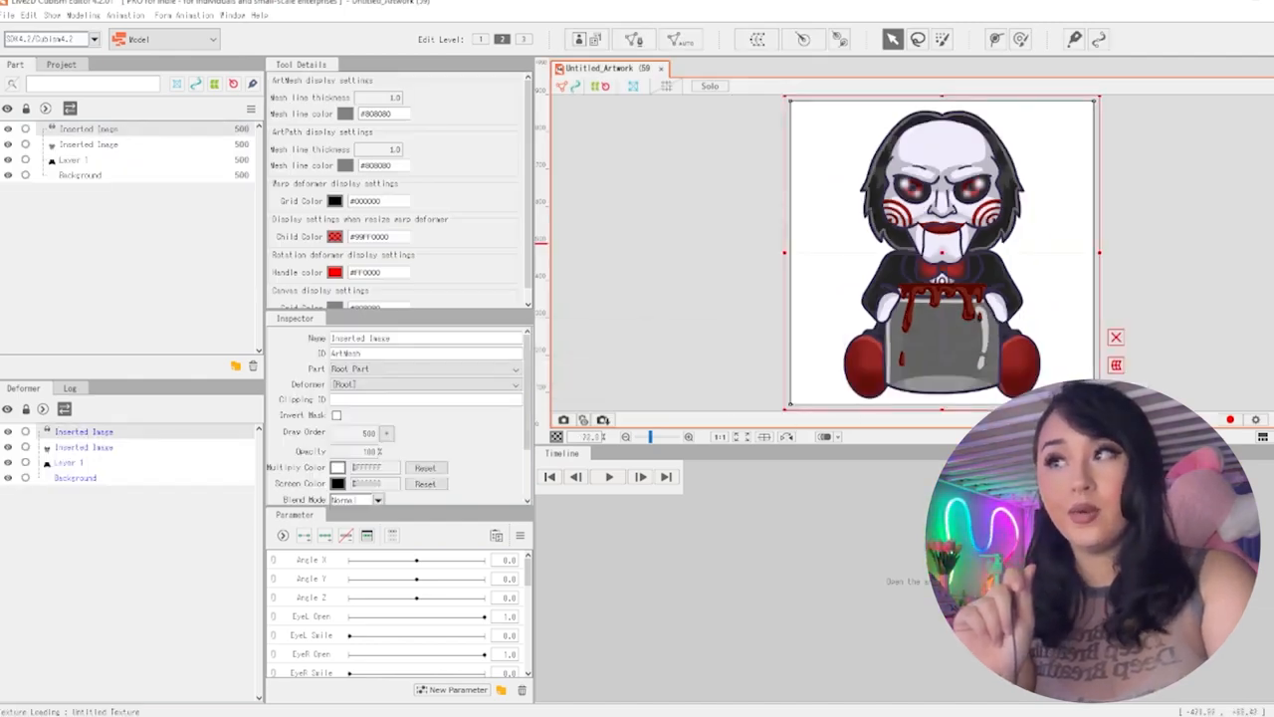
left_click(9, 130)
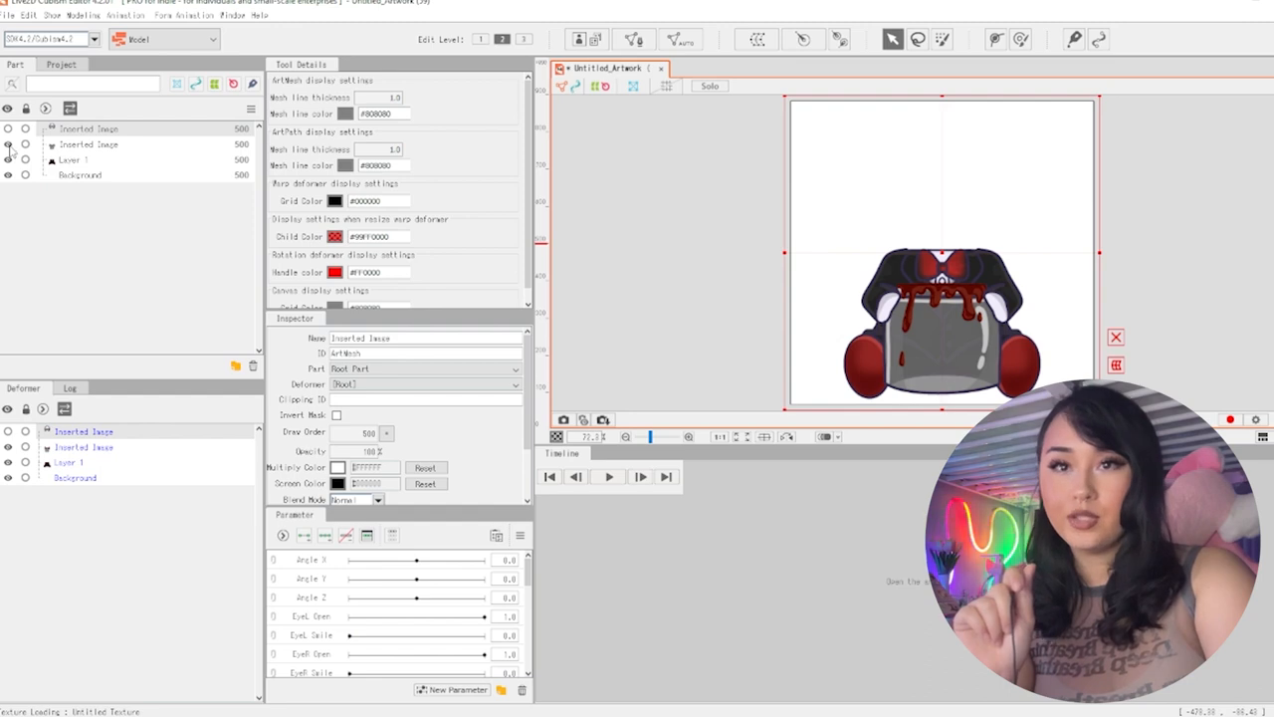
left_click(9, 144)
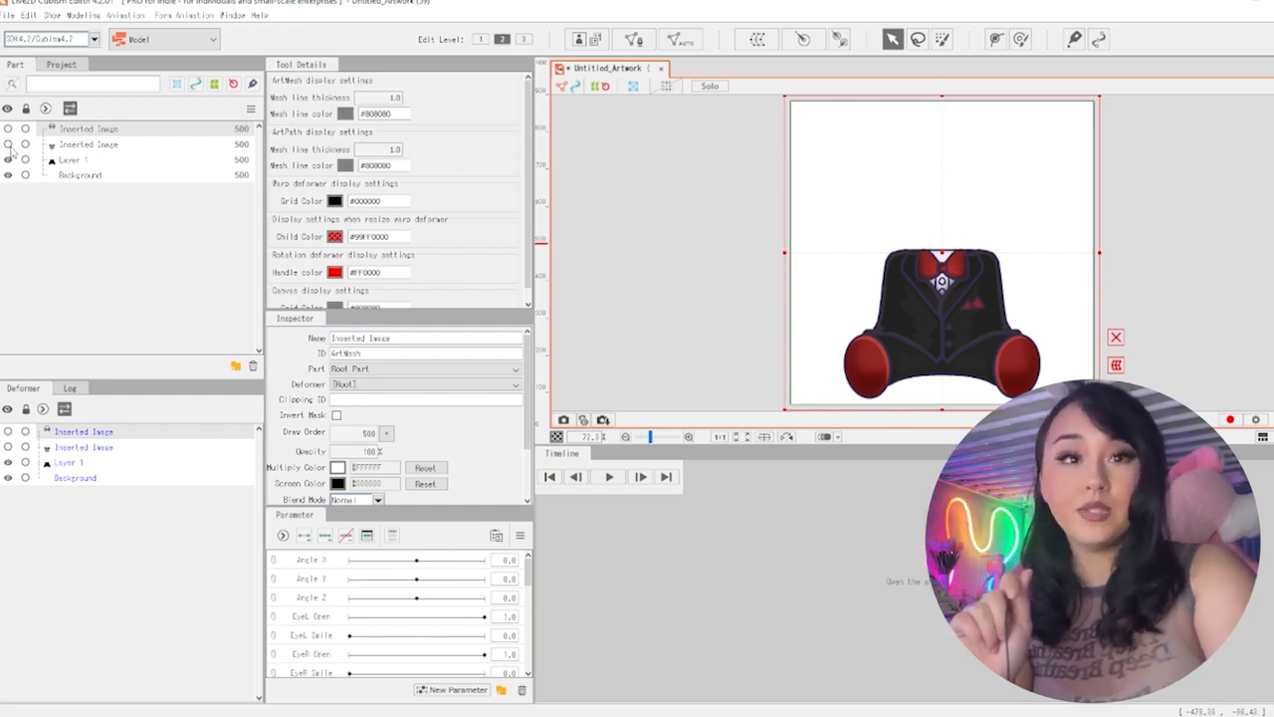
left_click(9, 144)
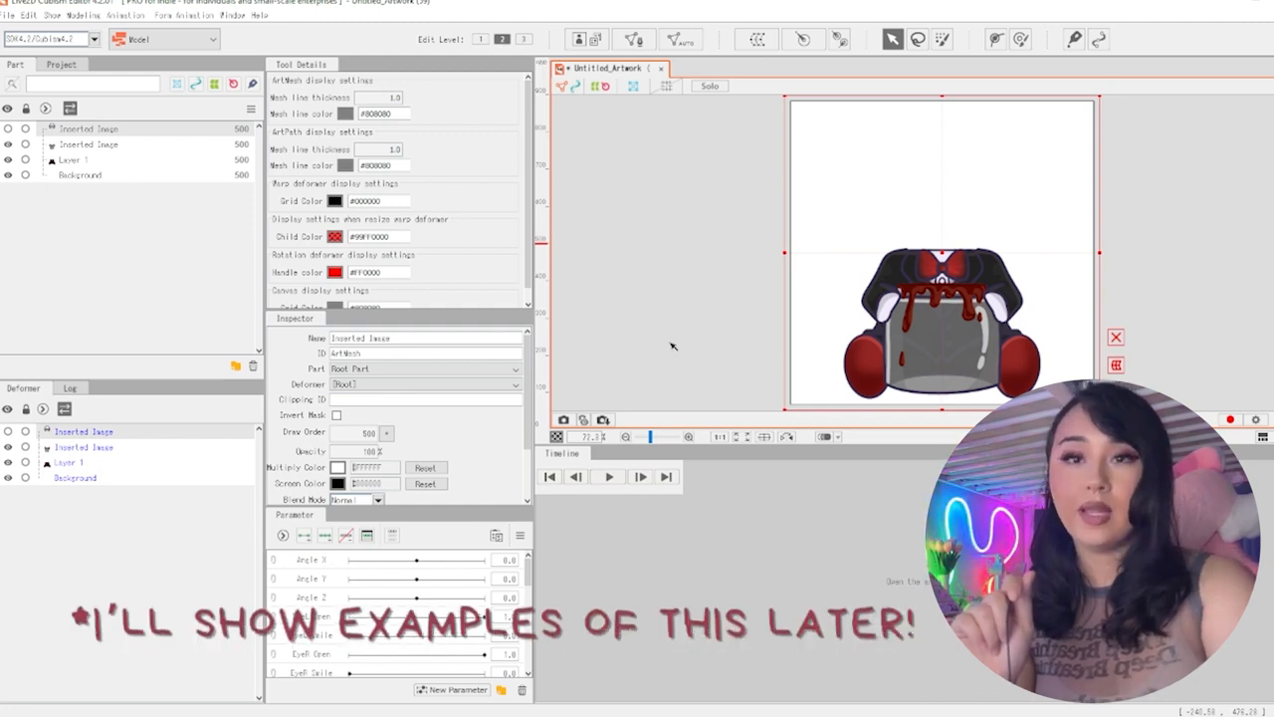
left_click(9, 145)
left_click(9, 145)
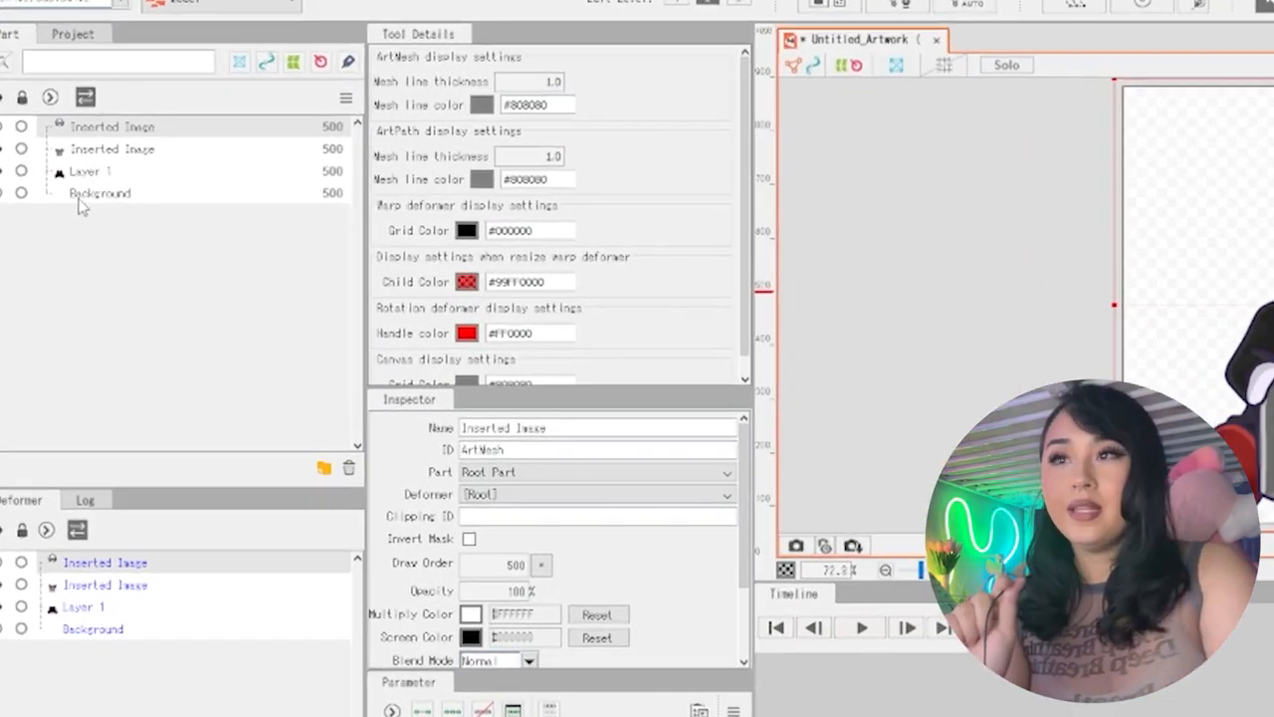
Delete the Background layer and show the head layer again
left_click(60, 176)
left_click(252, 365)
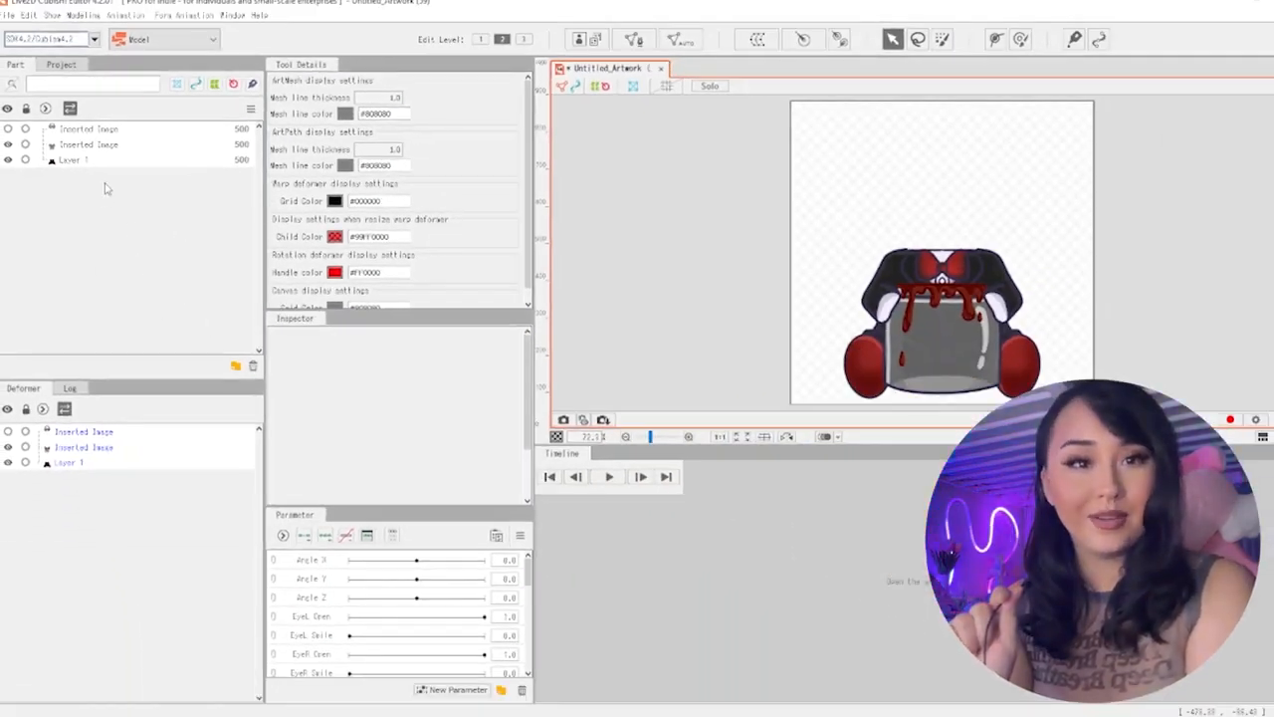
left_click(8, 129)
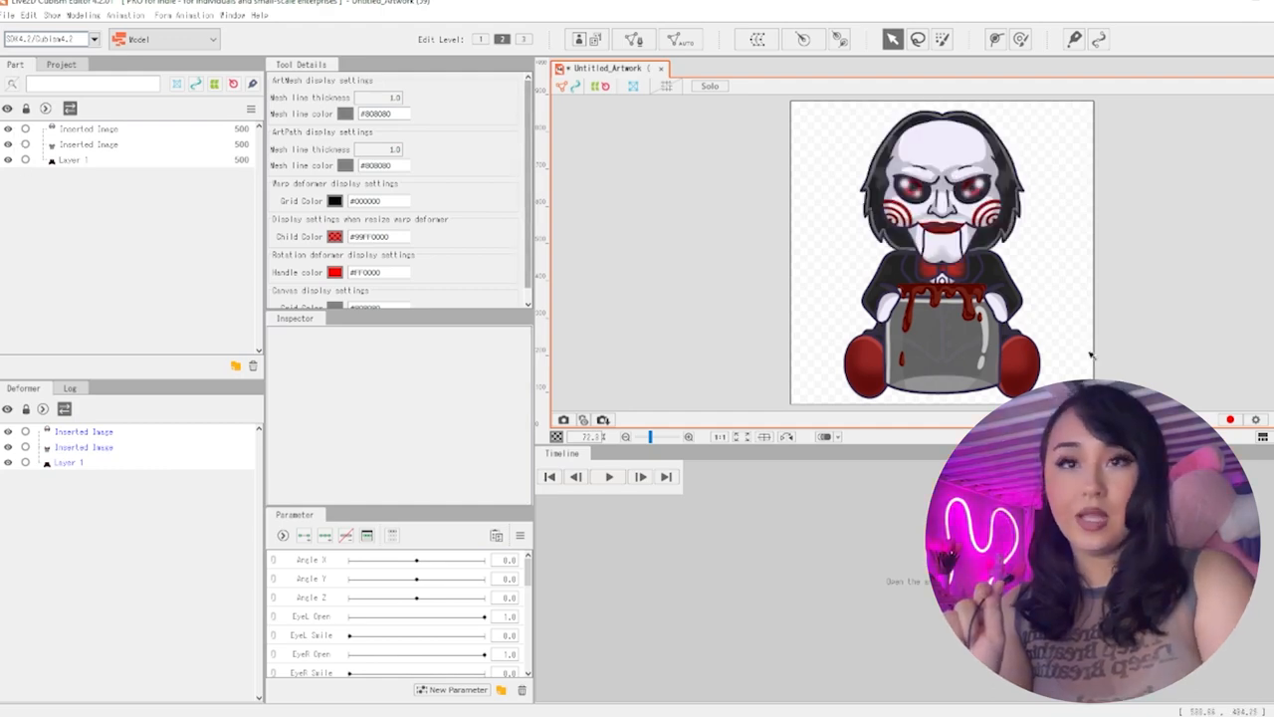
Select all three character layers and generate their meshes automatically with the Standard preset
scroll(1100, 353, "down", 2)
left_click_drag(834, 141, 1151, 374)
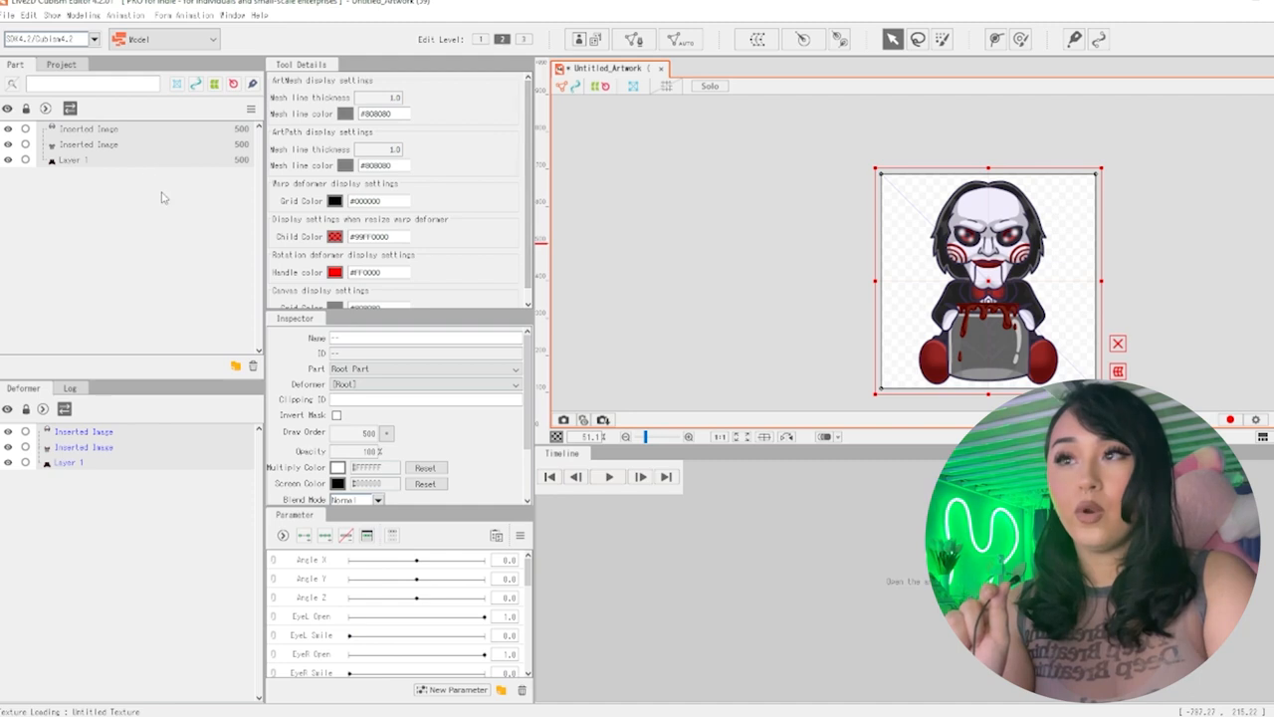
left_click(70, 161)
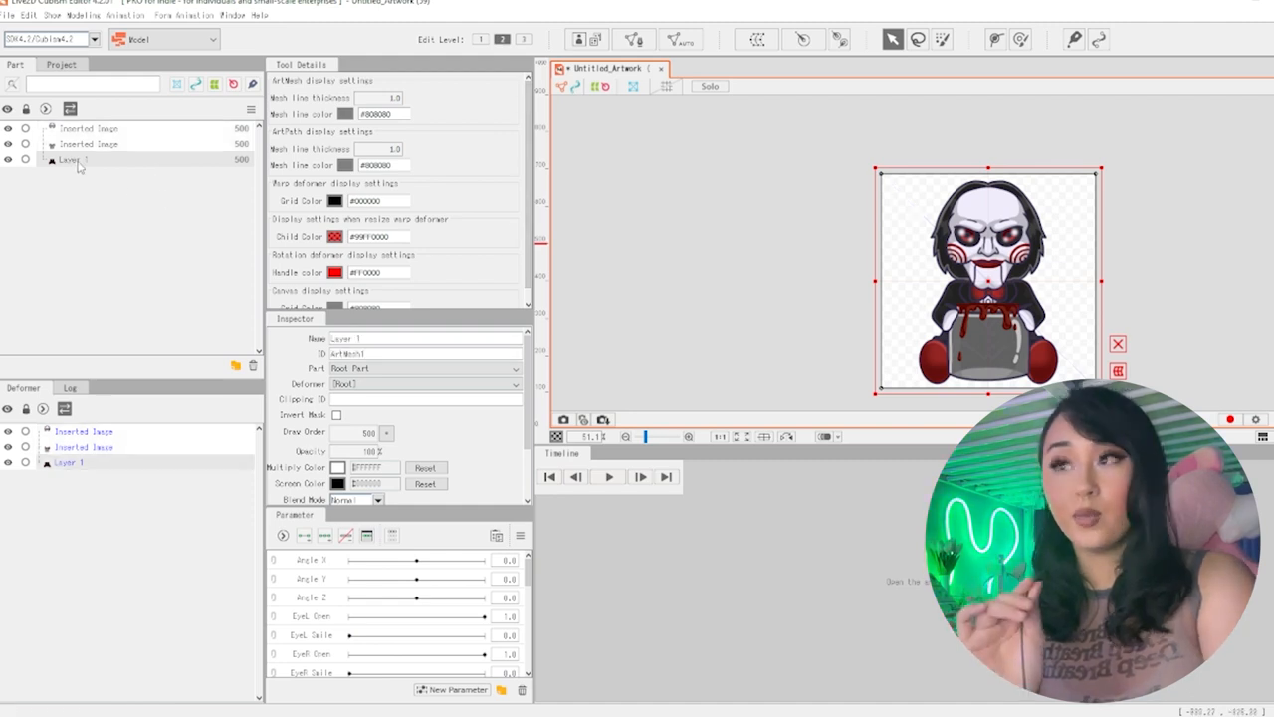
left_click(136, 139, "shift")
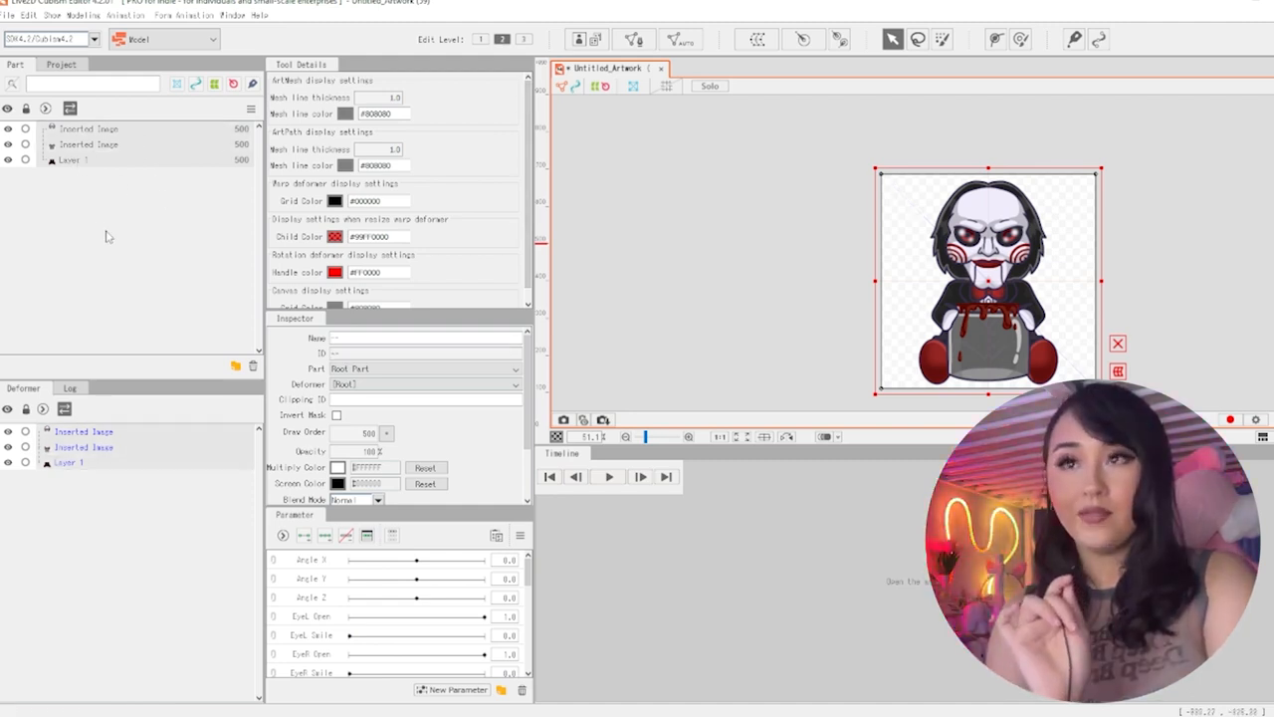
left_click(680, 39)
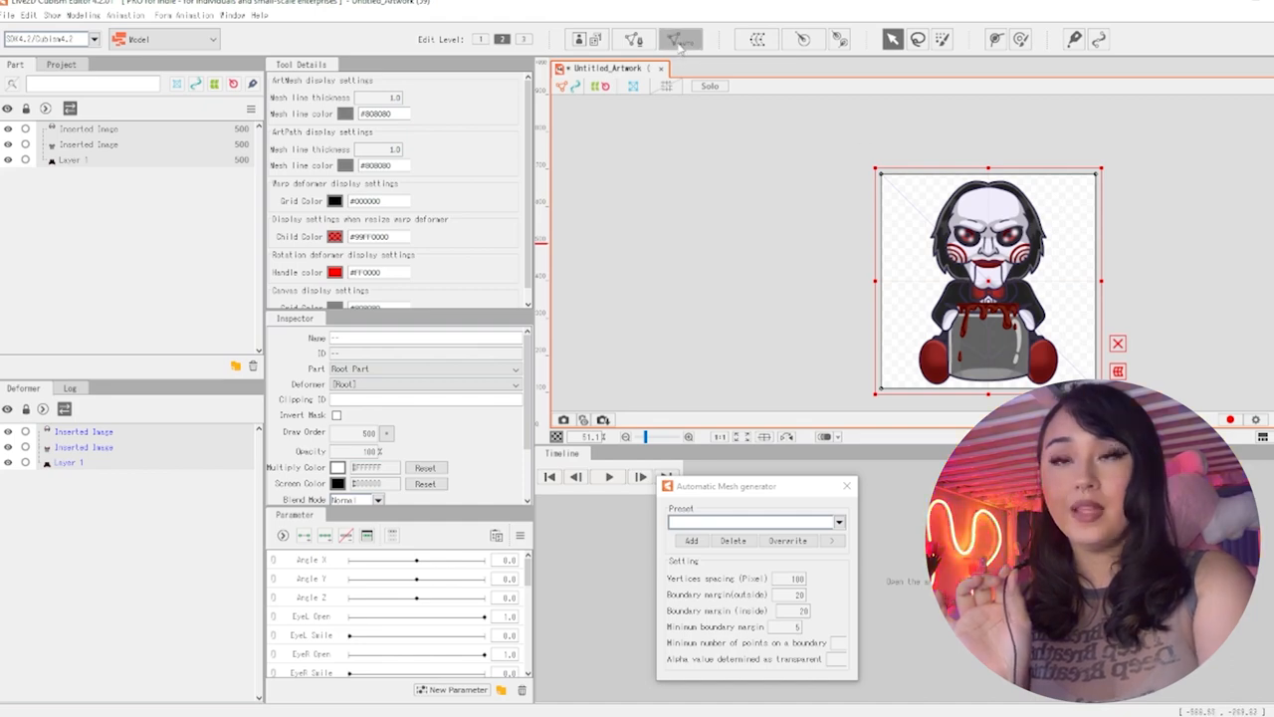
left_click_drag(739, 488, 677, 265)
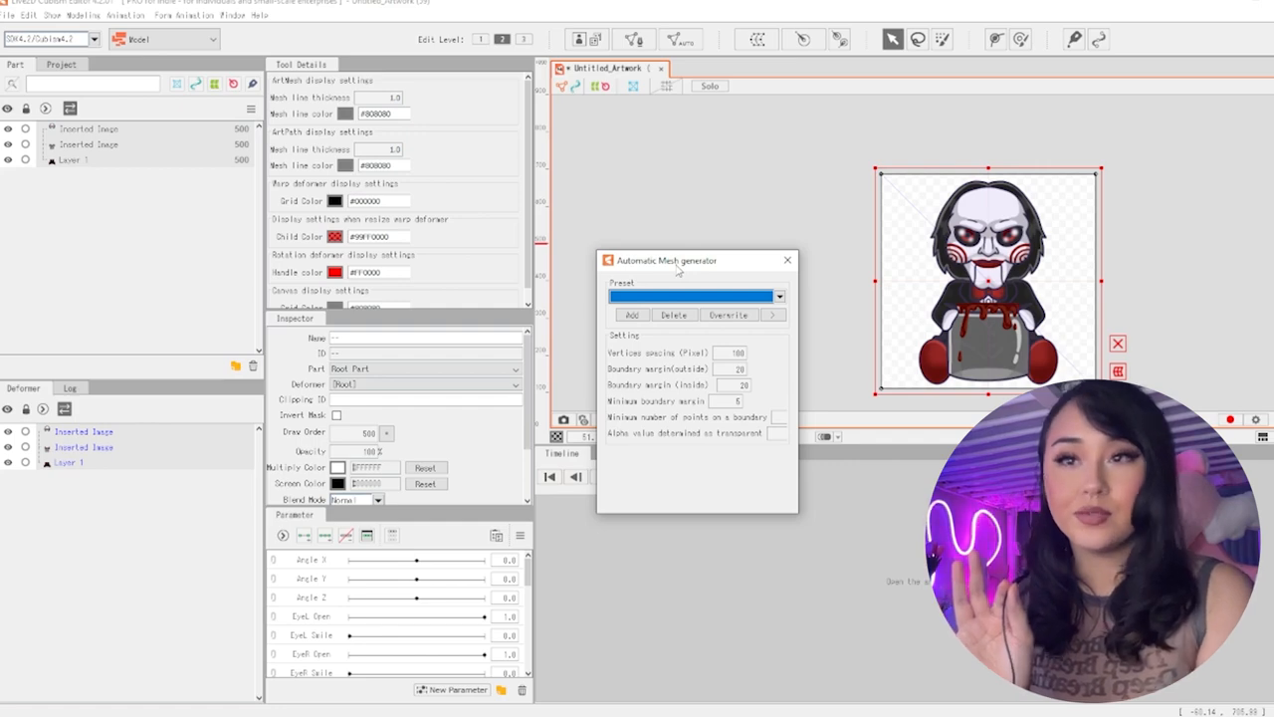
left_click(677, 295)
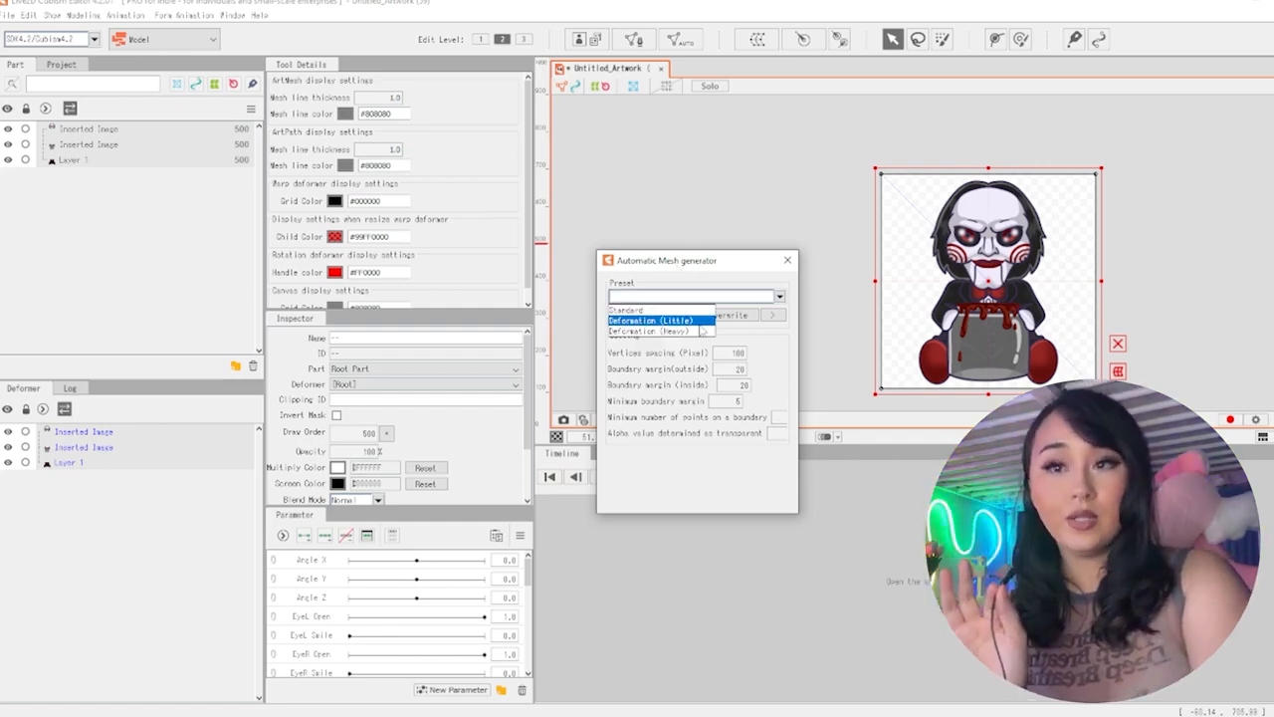
left_click(681, 311)
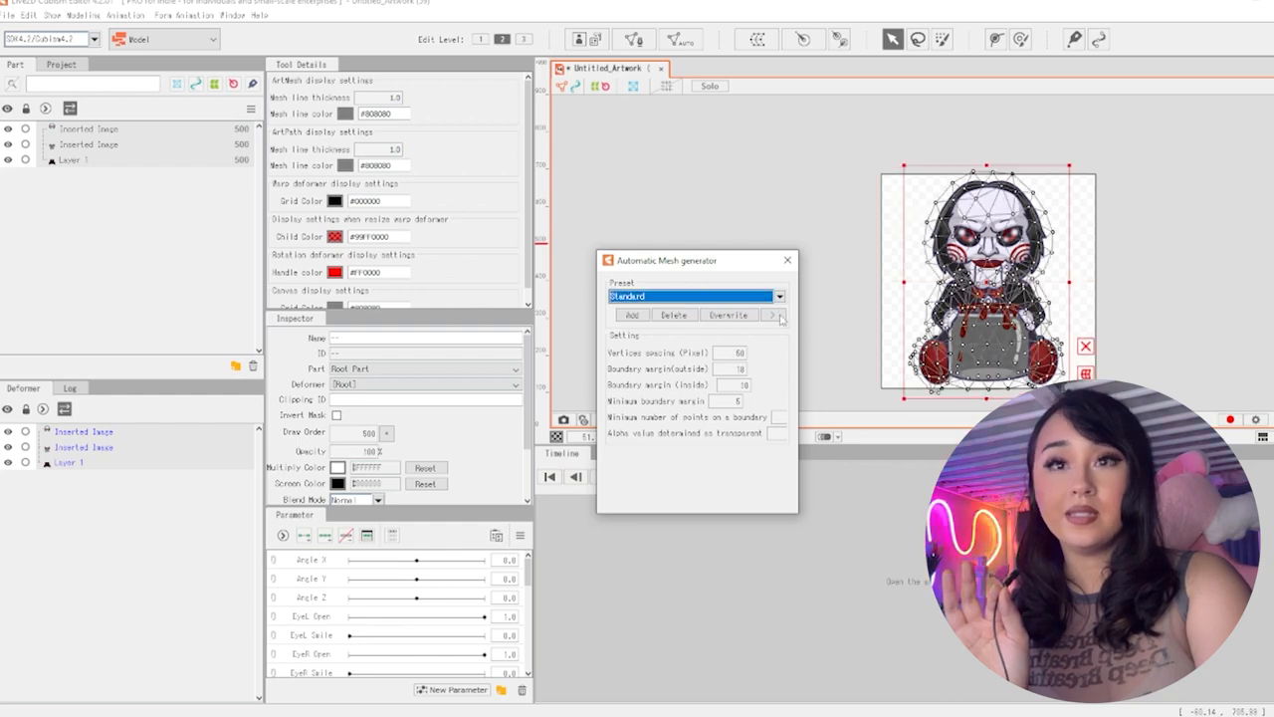
Examine the generated mesh around the character's head and face, moving the mesh generator dialog out of the way
scroll(1158, 354, "up", 3)
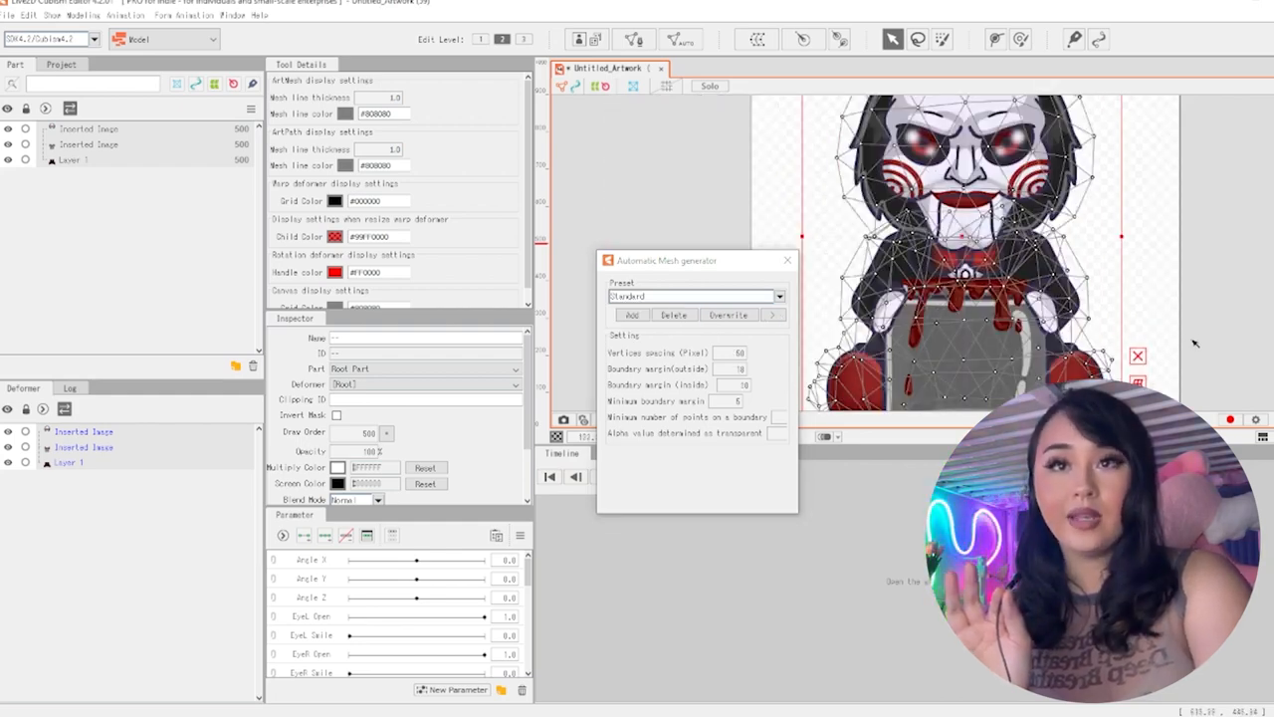
scroll(1194, 343, "up", 5)
left_click_drag(1273, 256, 1241, 283)
left_click(685, 263)
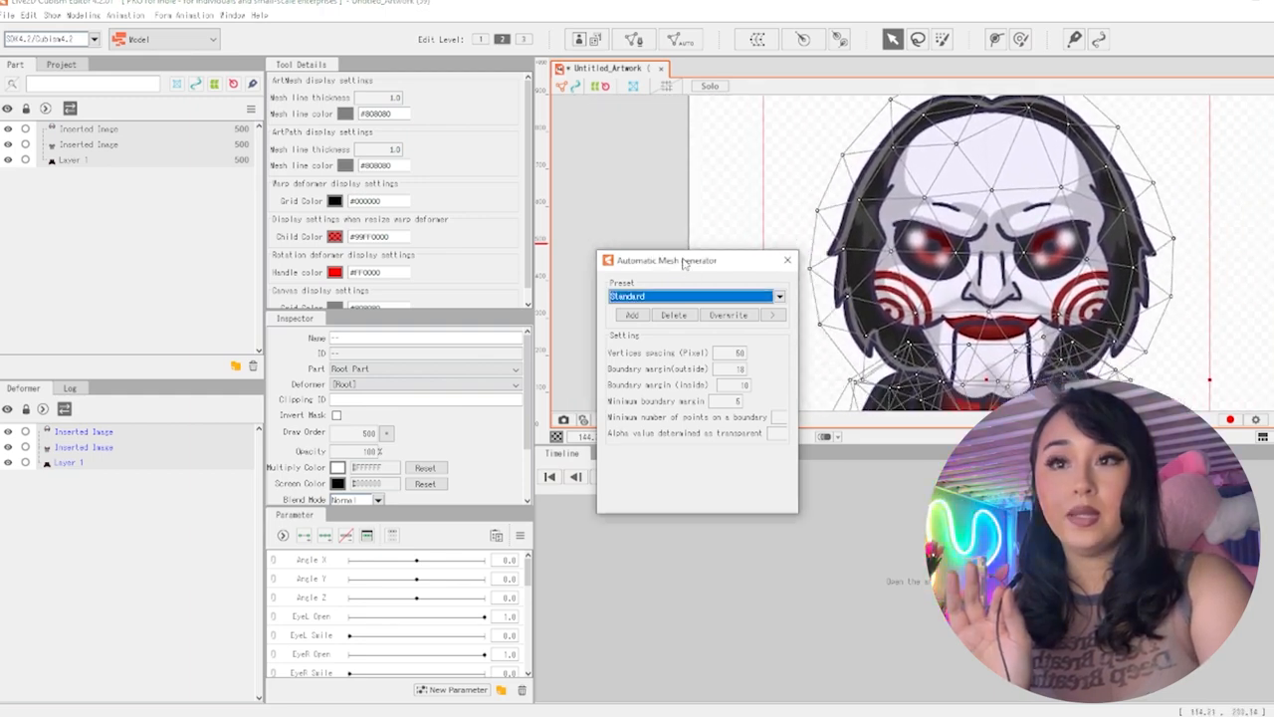
left_click_drag(685, 263, 531, 279)
scroll(1134, 320, "down", 3)
scroll(1108, 336, "up", 2)
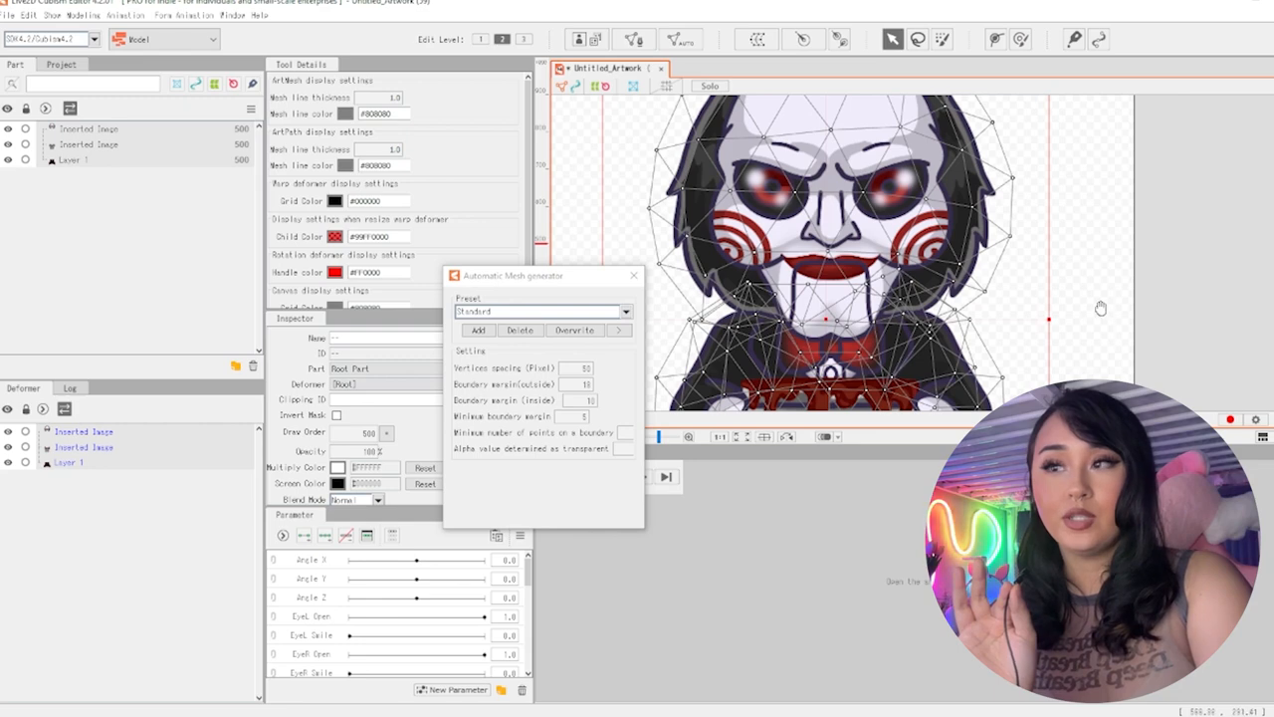
scroll(1100, 308, "up", 2)
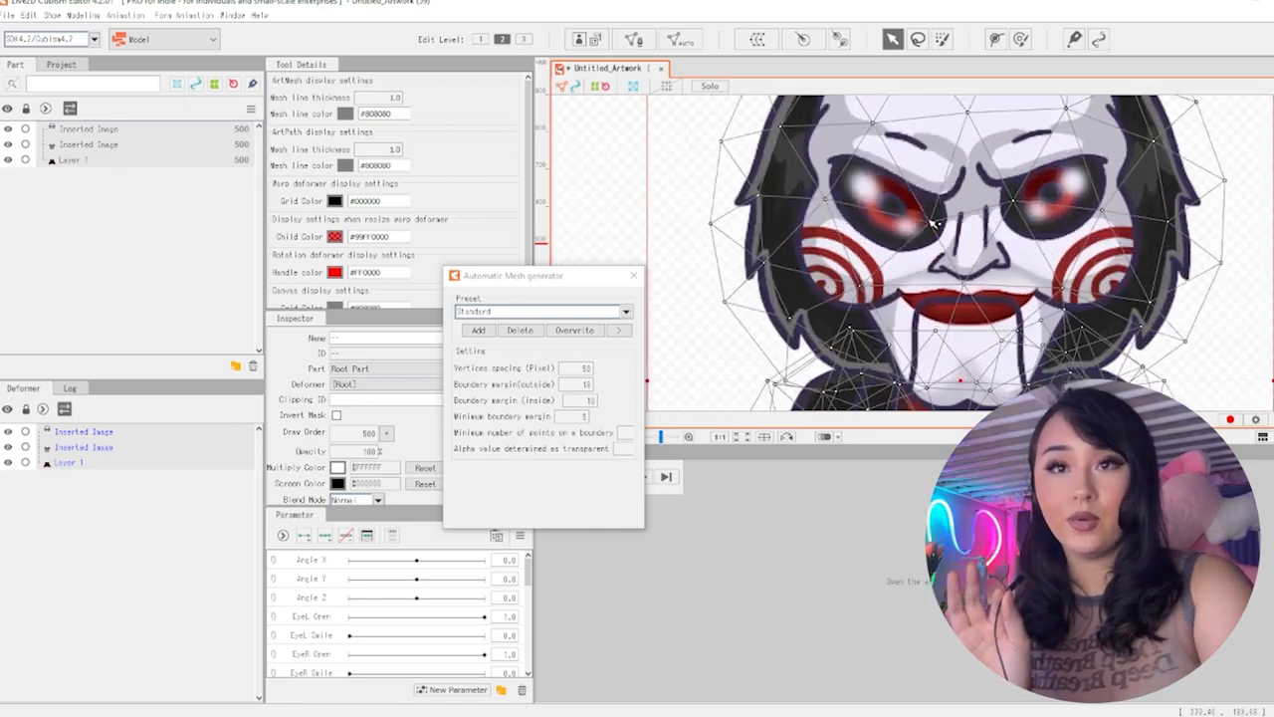
Enter manual mesh editing and add a mesh point below the character's eye
left_click(1083, 209)
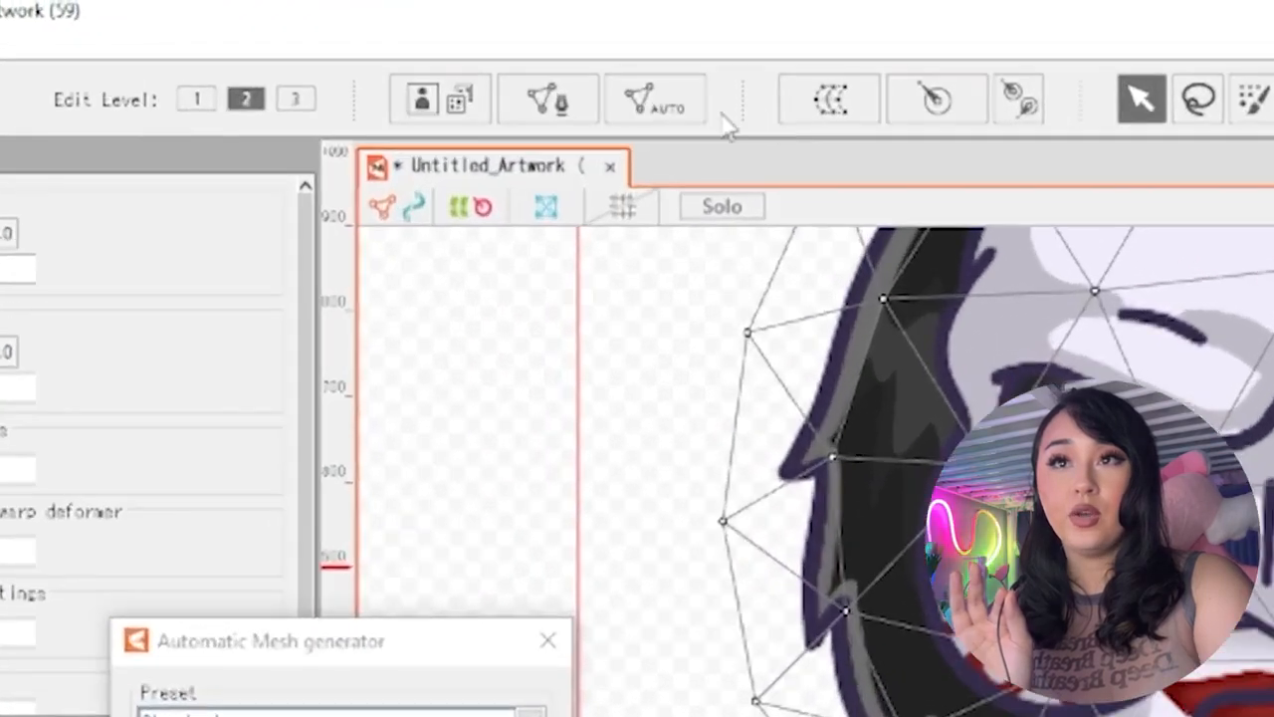
left_click(547, 101)
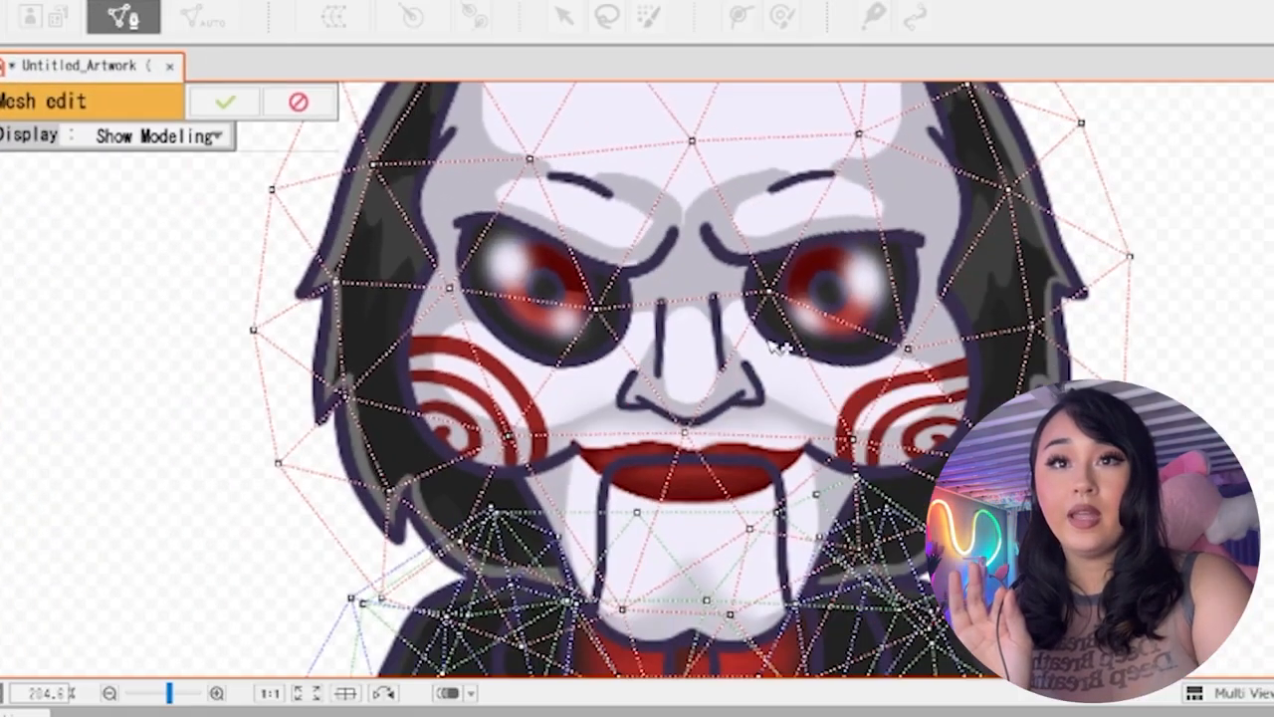
left_click(855, 329)
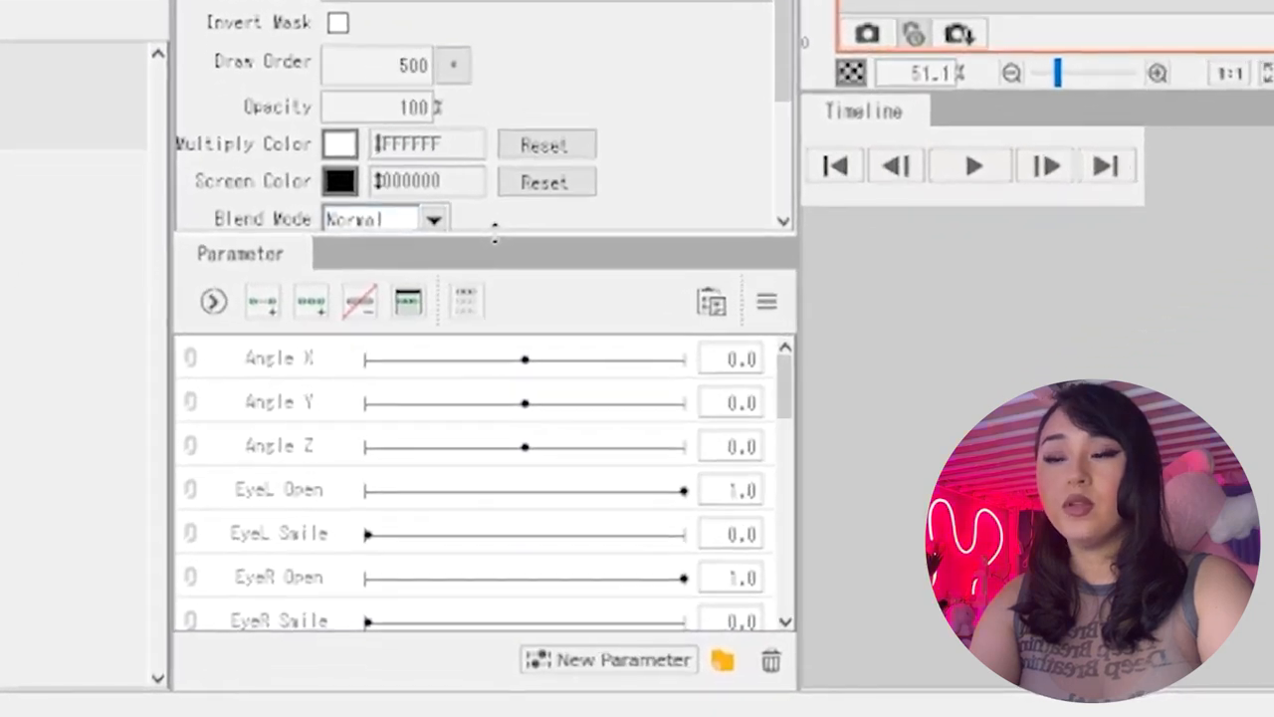
Enlarge the parameter list and rename the Angle X parameter to "head"
left_click_drag(494, 231, 496, 137)
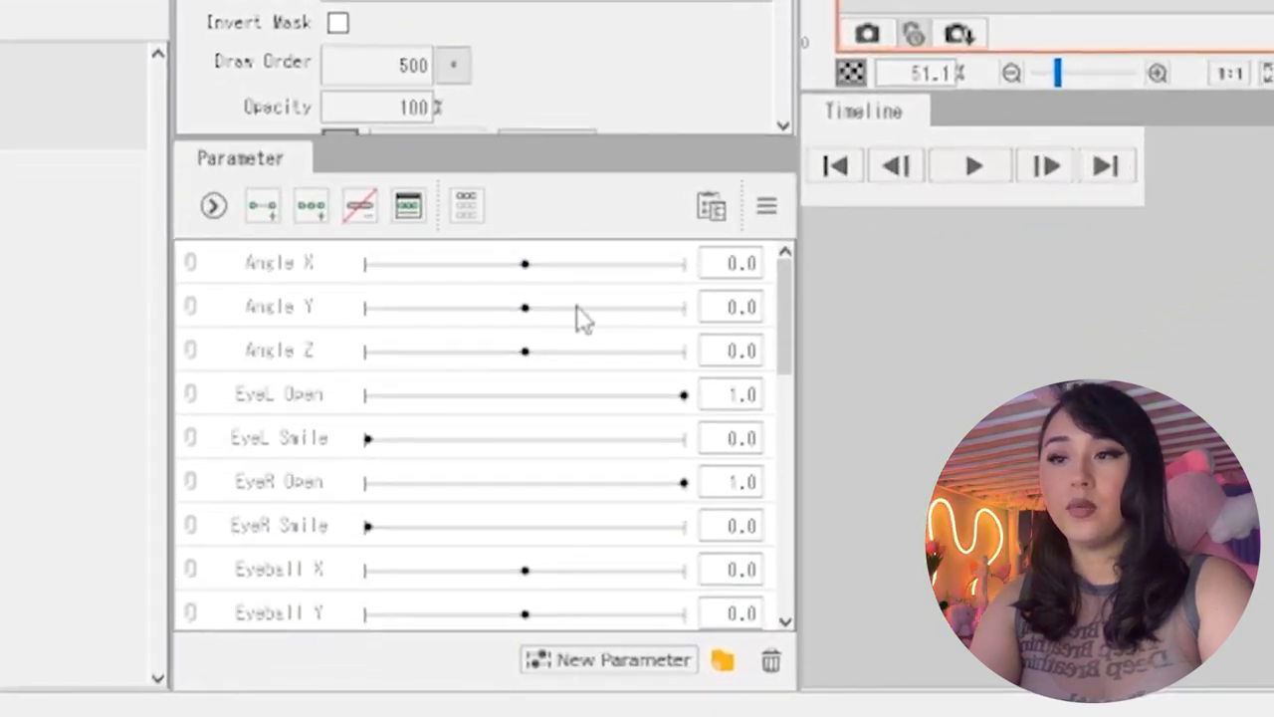
left_click(507, 257)
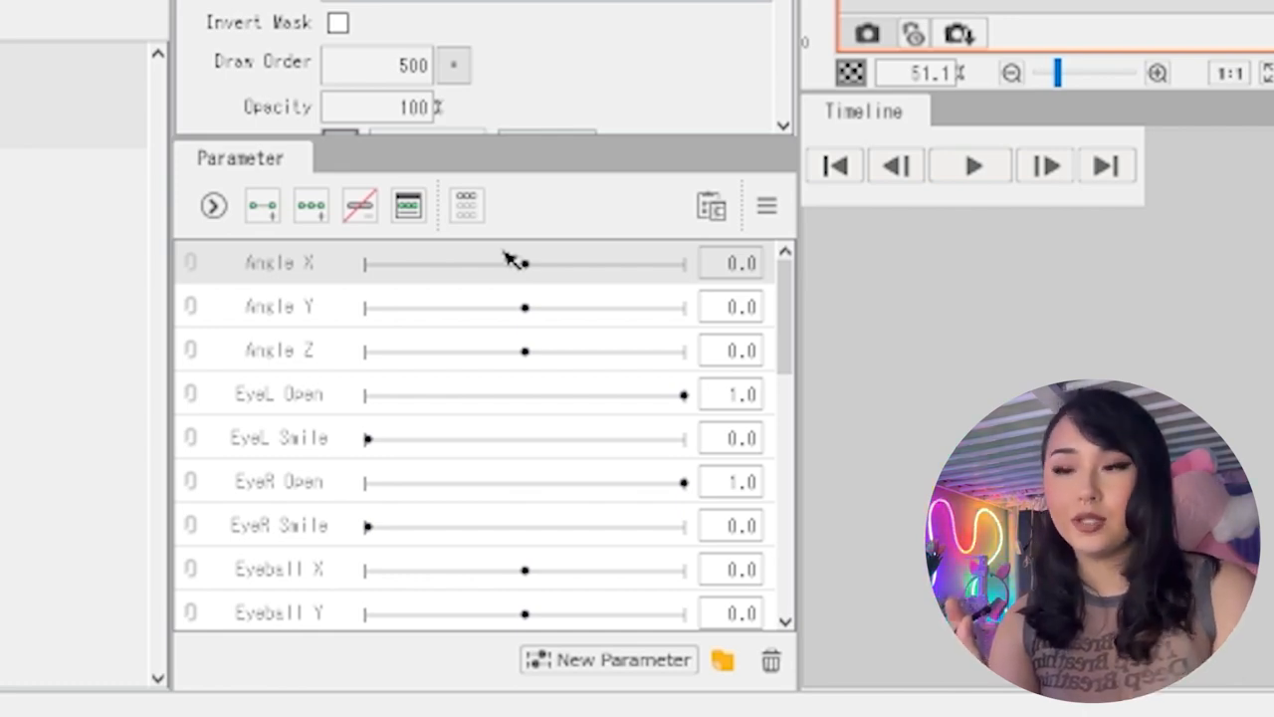
right_click(307, 265)
left_click(364, 284)
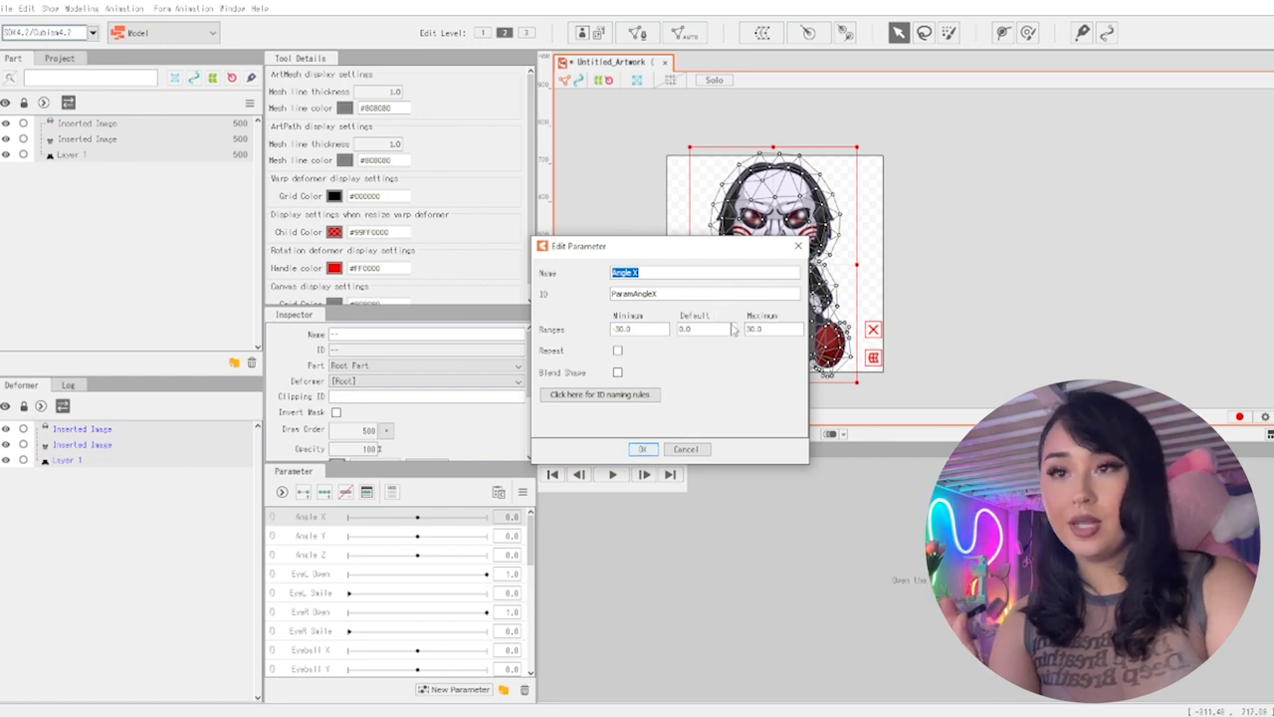
type("he")
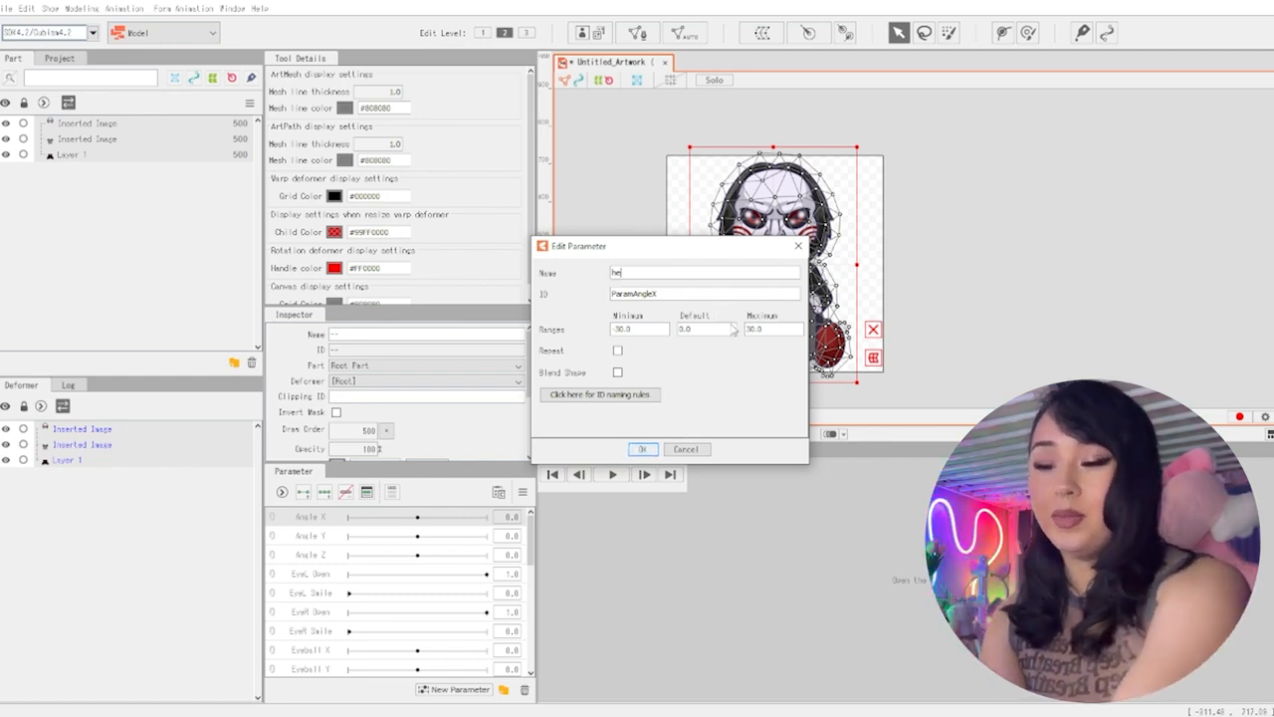
type("ad")
key("Return")
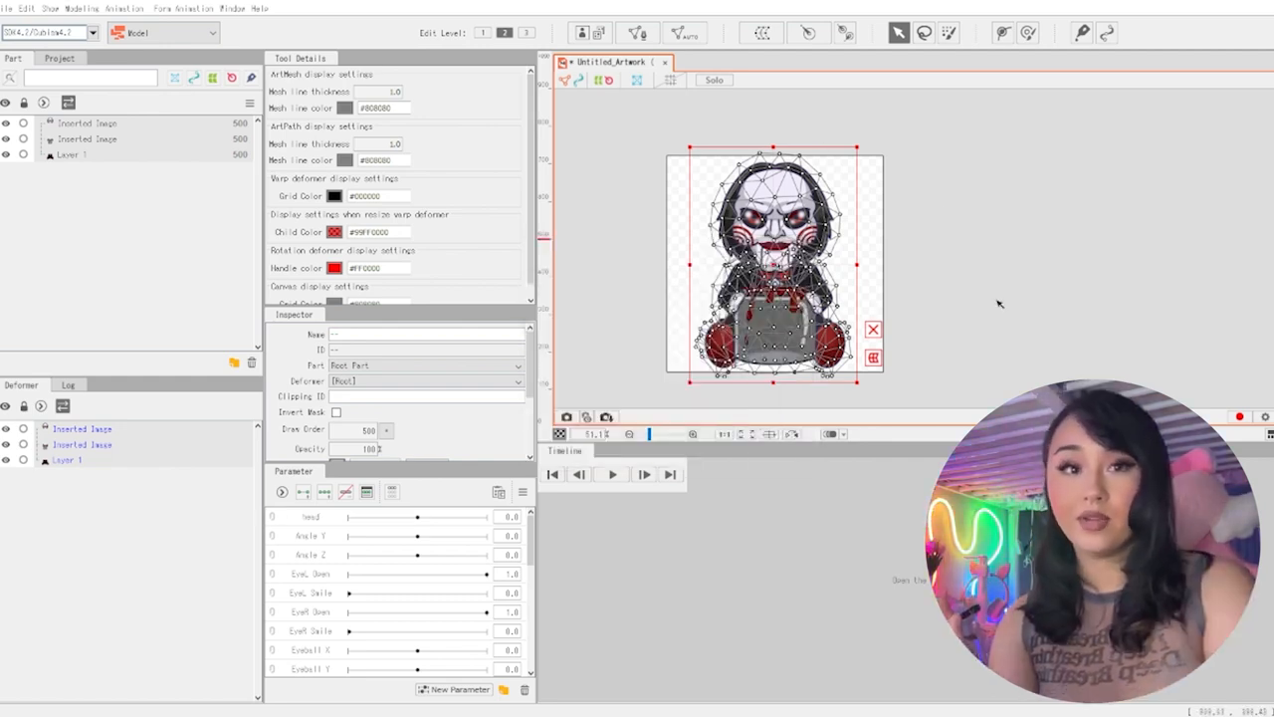
Select only the character's head mesh, add two keys to the head parameter and move it to -30
left_click(1052, 312)
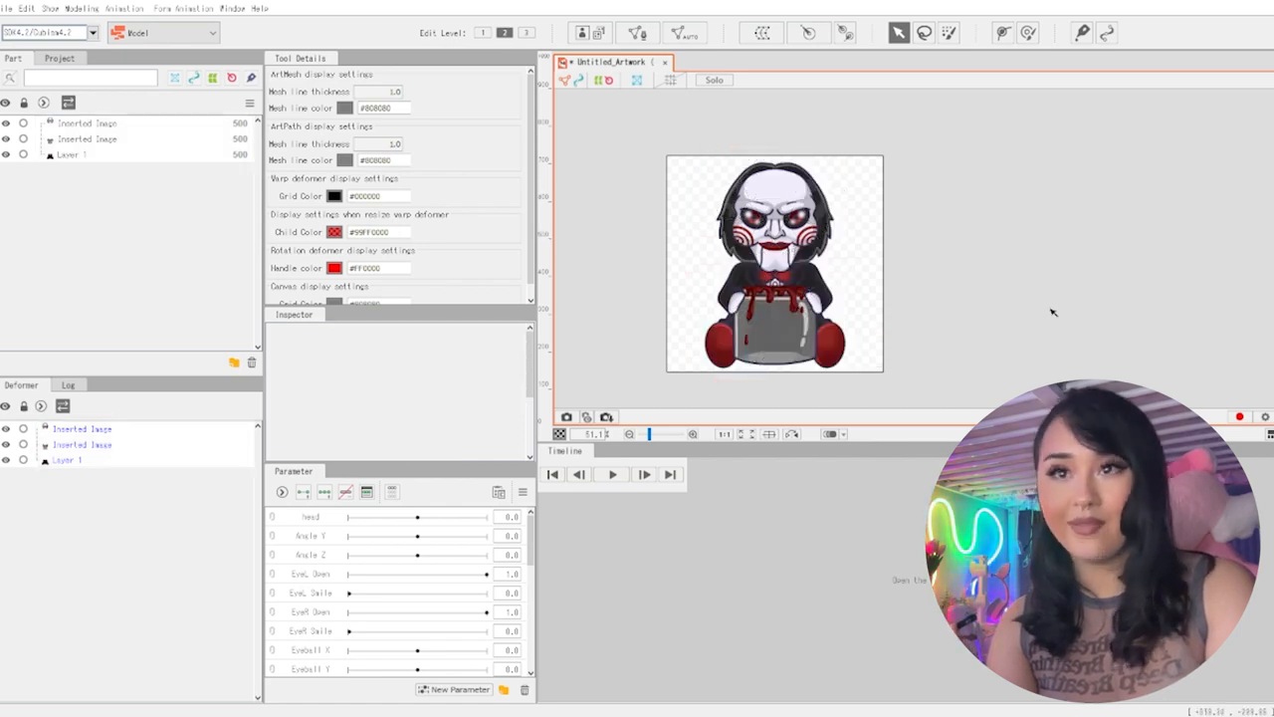
left_click(824, 195)
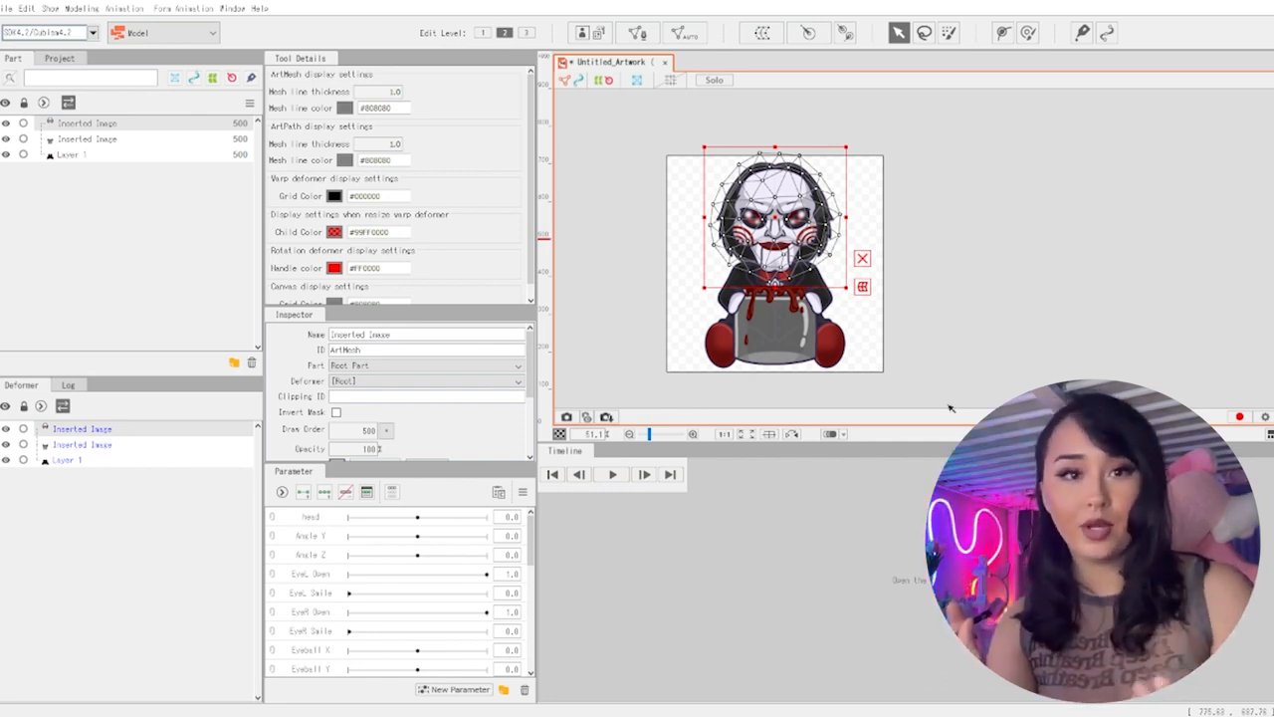
left_click(329, 518)
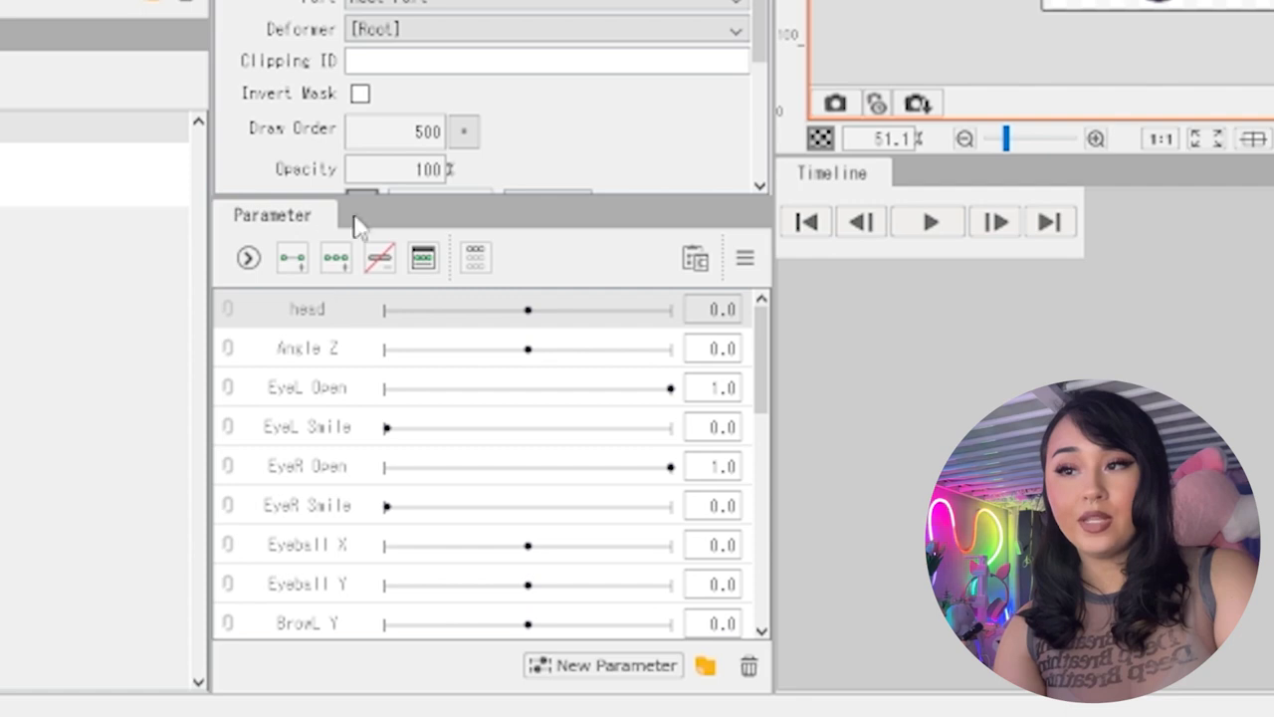
left_click(300, 267)
left_click_drag(515, 325, 389, 319)
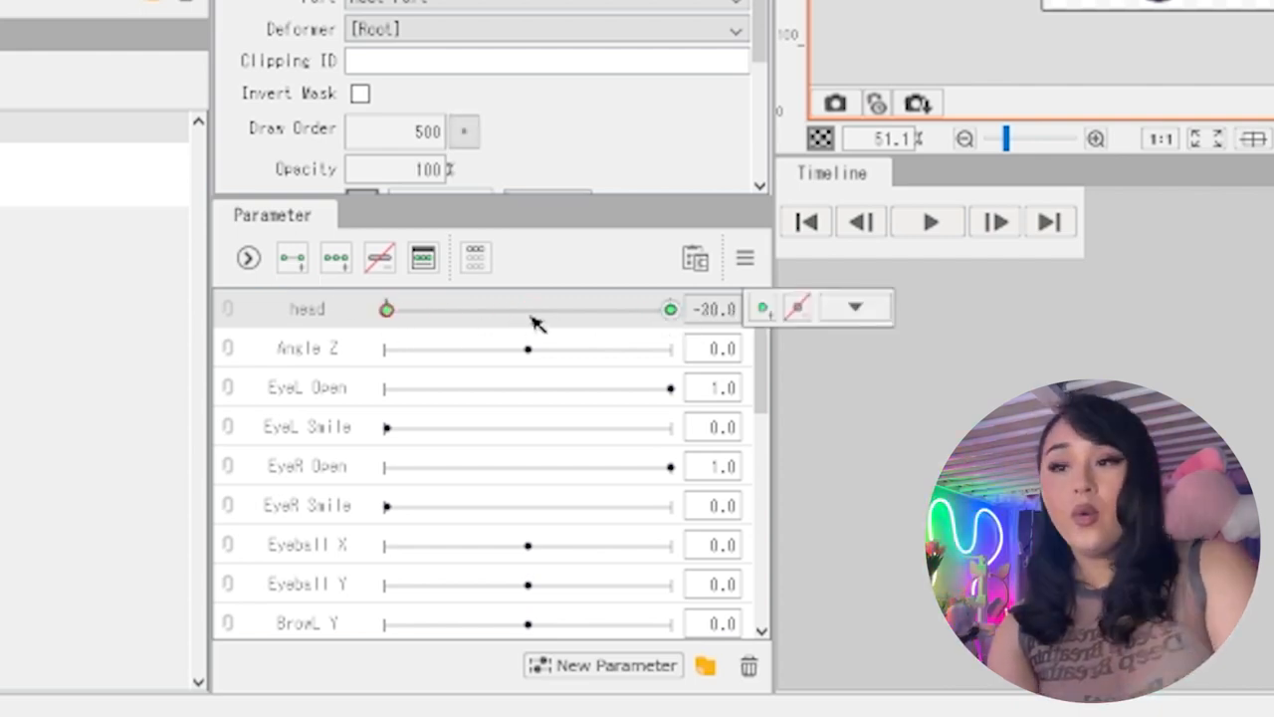
Extend the head parameter to three keys by adding one at its centre
left_click(343, 265)
left_click_drag(388, 309, 534, 321)
left_click(422, 257)
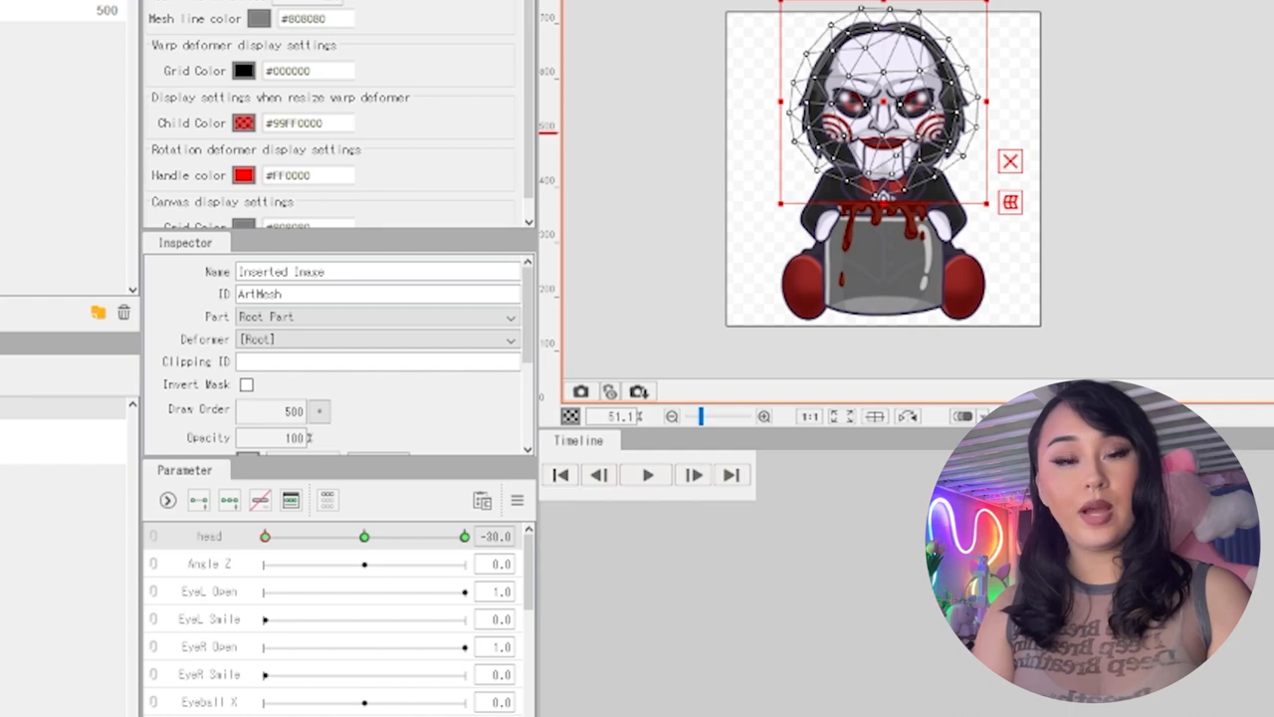
Reselect the head, set the head parameter to its -30 key, rotate the head counterclockwise and shift it slightly left
left_click(1197, 235)
left_click(926, 149)
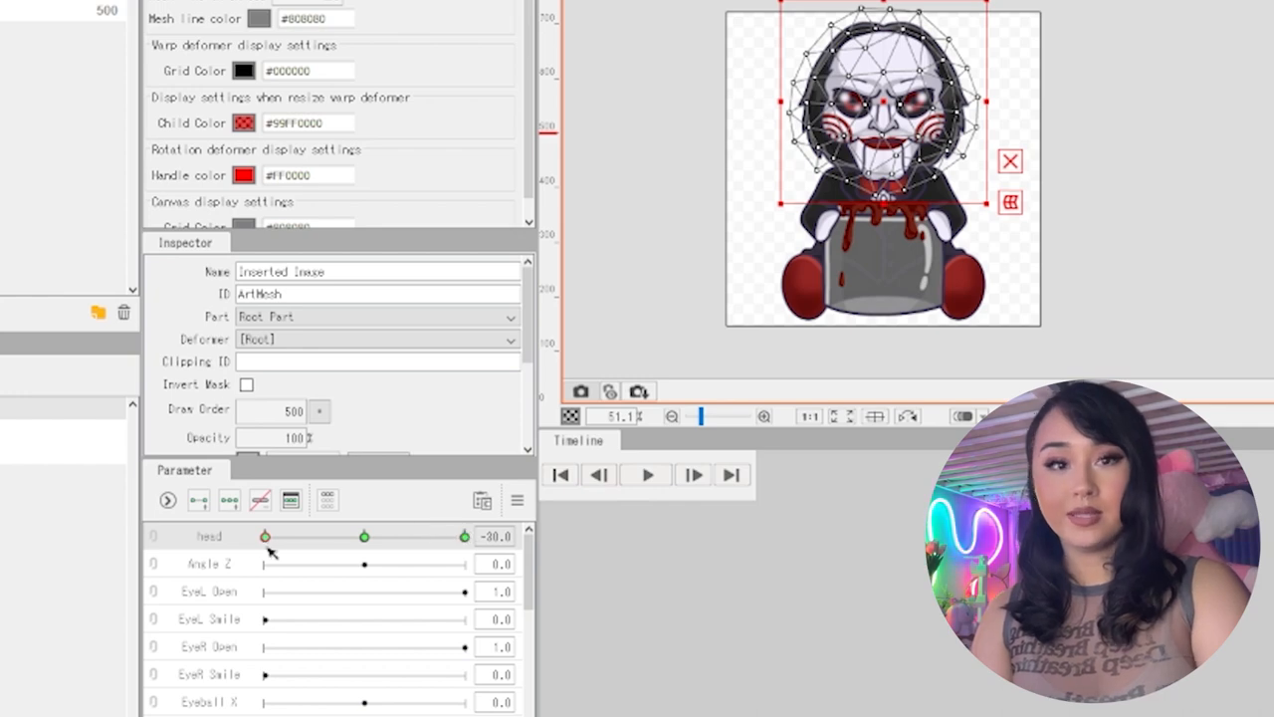
left_click(364, 538)
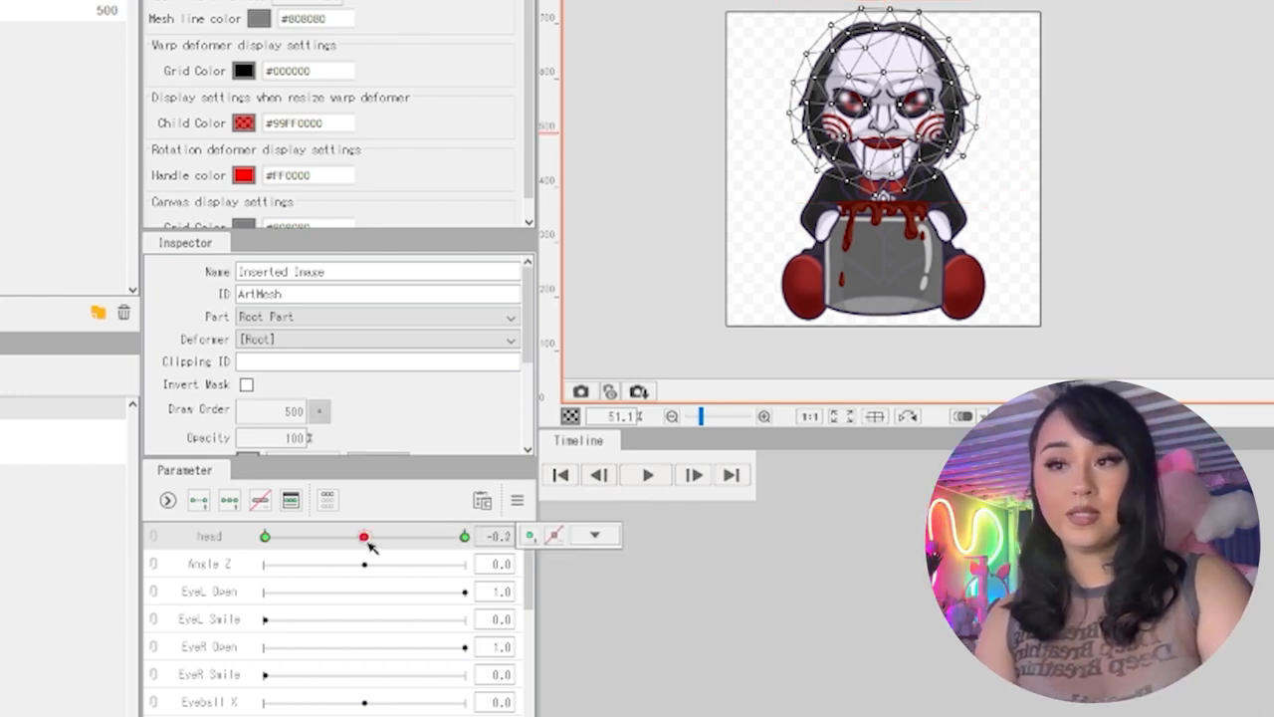
left_click(266, 536)
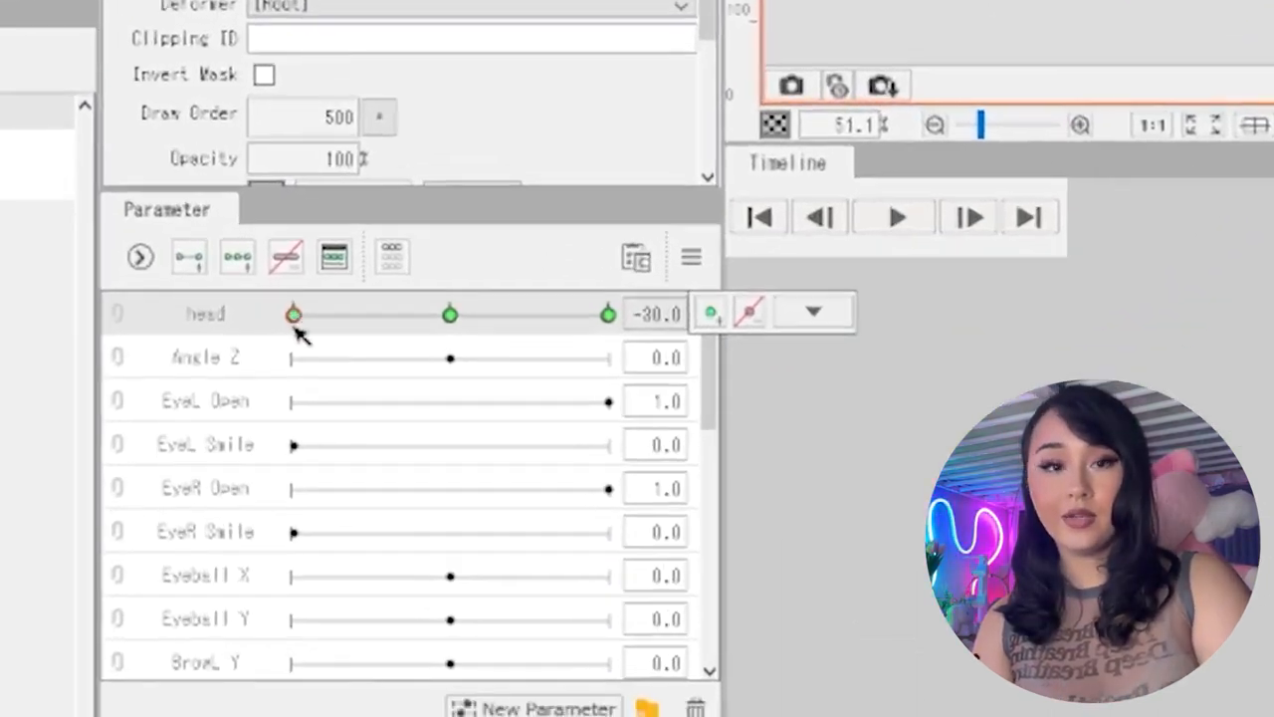
left_click(617, 512)
left_click(843, 76)
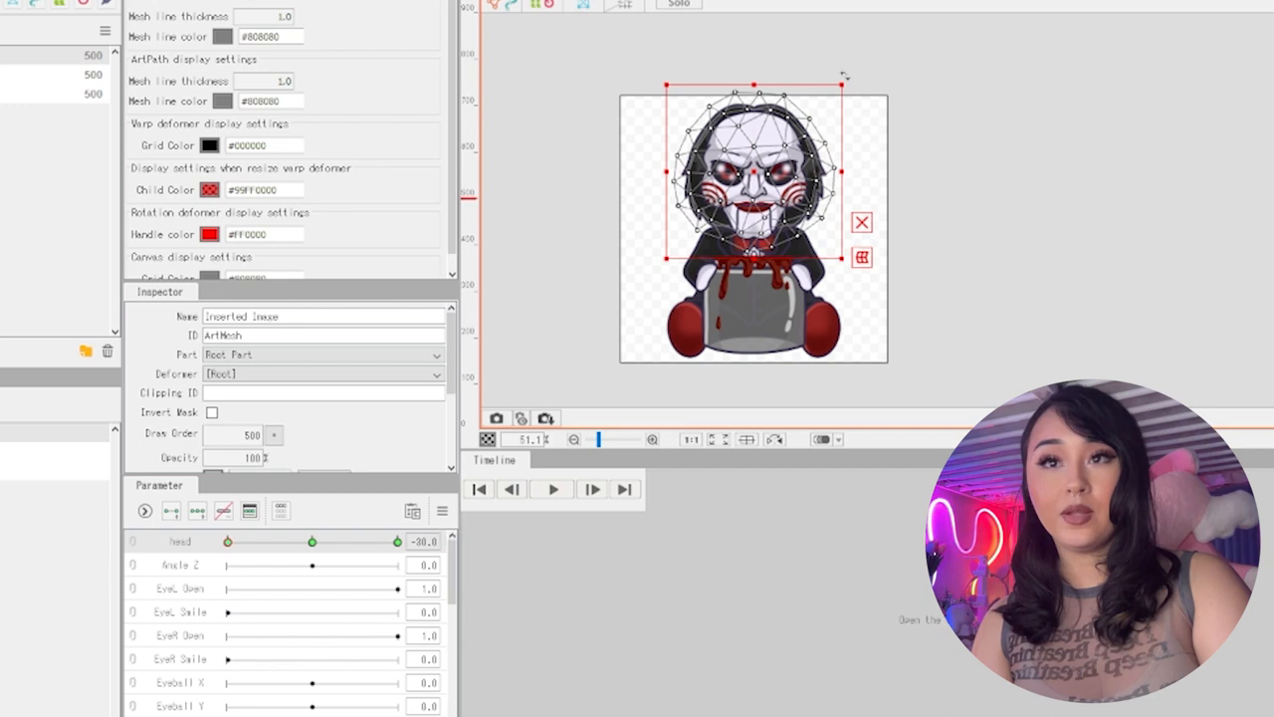
left_click_drag(835, 70, 783, 72)
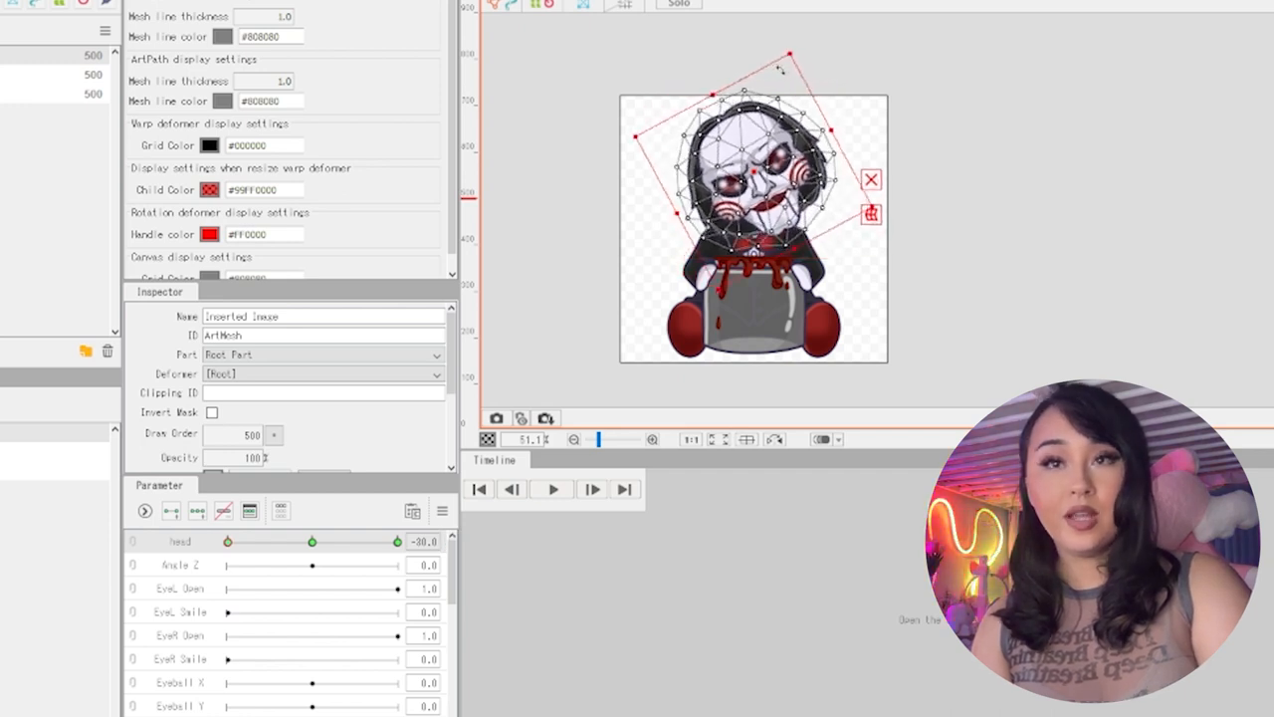
left_click_drag(757, 187, 741, 185)
Preview the head tilt by moving the head parameter between its centre and -30 keys
mouse_move(313, 547)
left_mouse_down()
mouse_move(228, 547)
mouse_move(313, 547)
left_mouse_up()
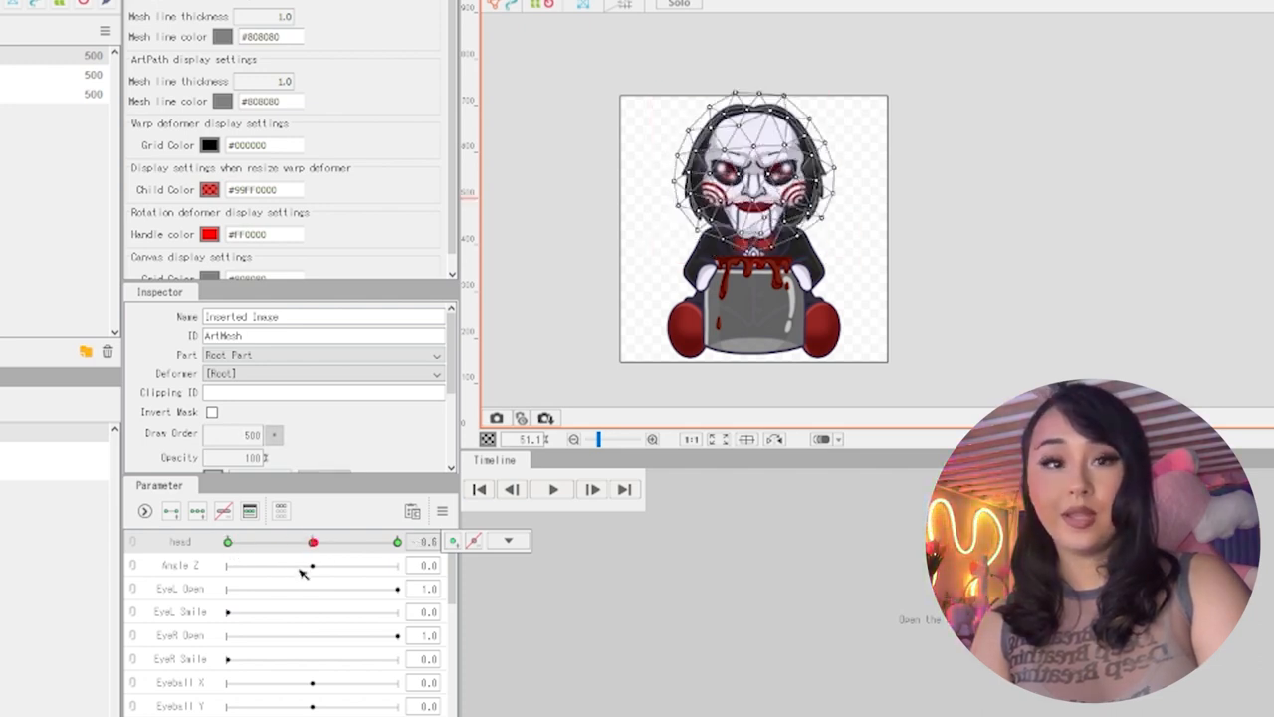
left_click_drag(311, 546, 228, 547)
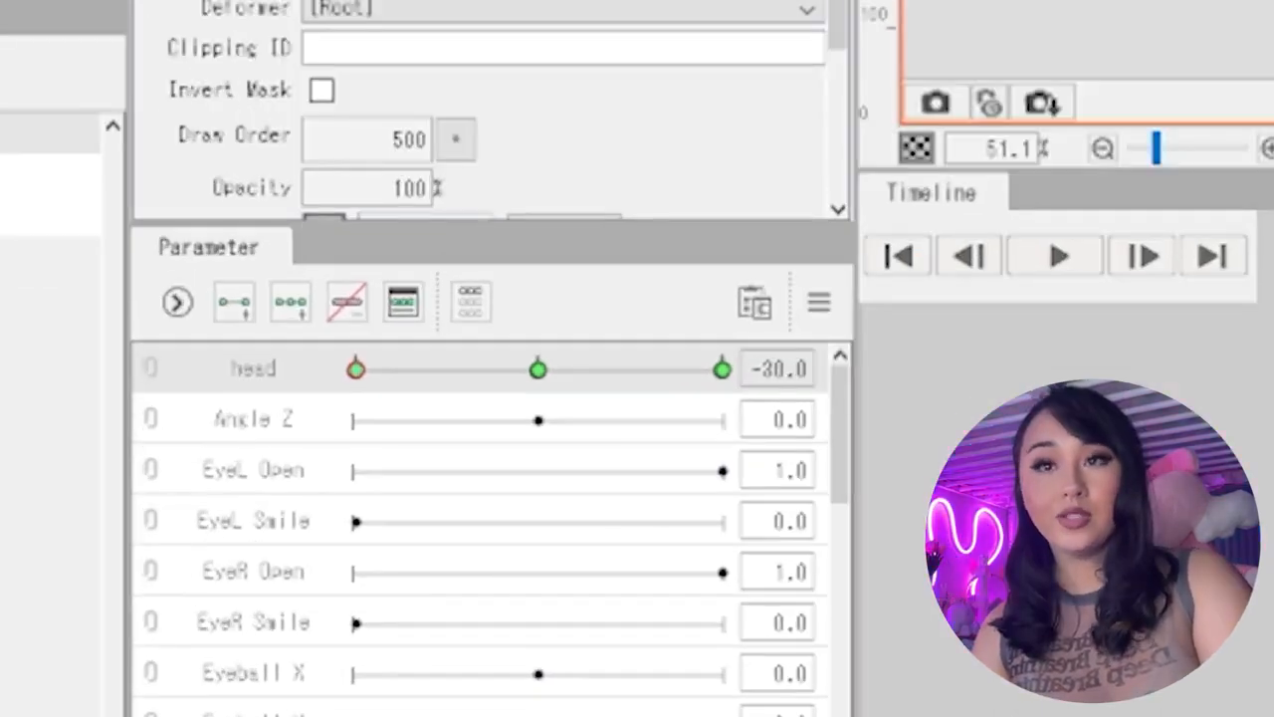
left_click(537, 370)
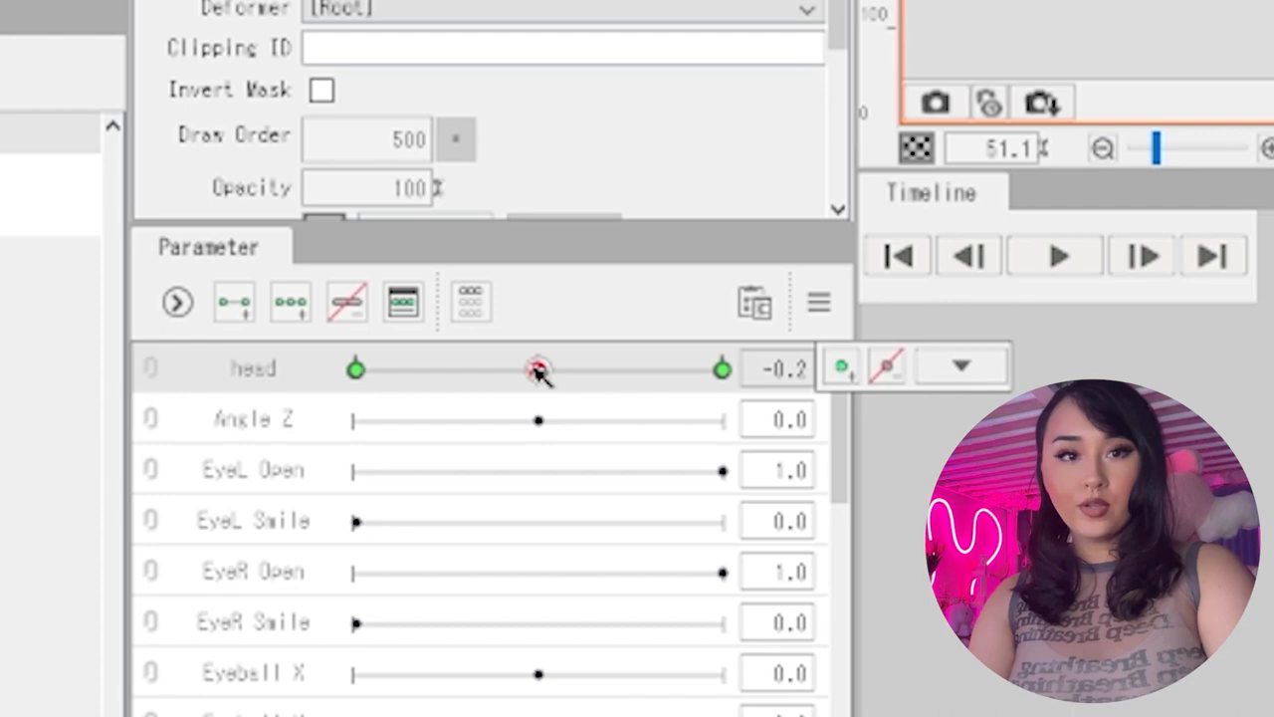
Set the head parameter to its 30 key, rotate the head clockwise and preview the motion back to centre
left_click_drag(540, 372, 745, 372)
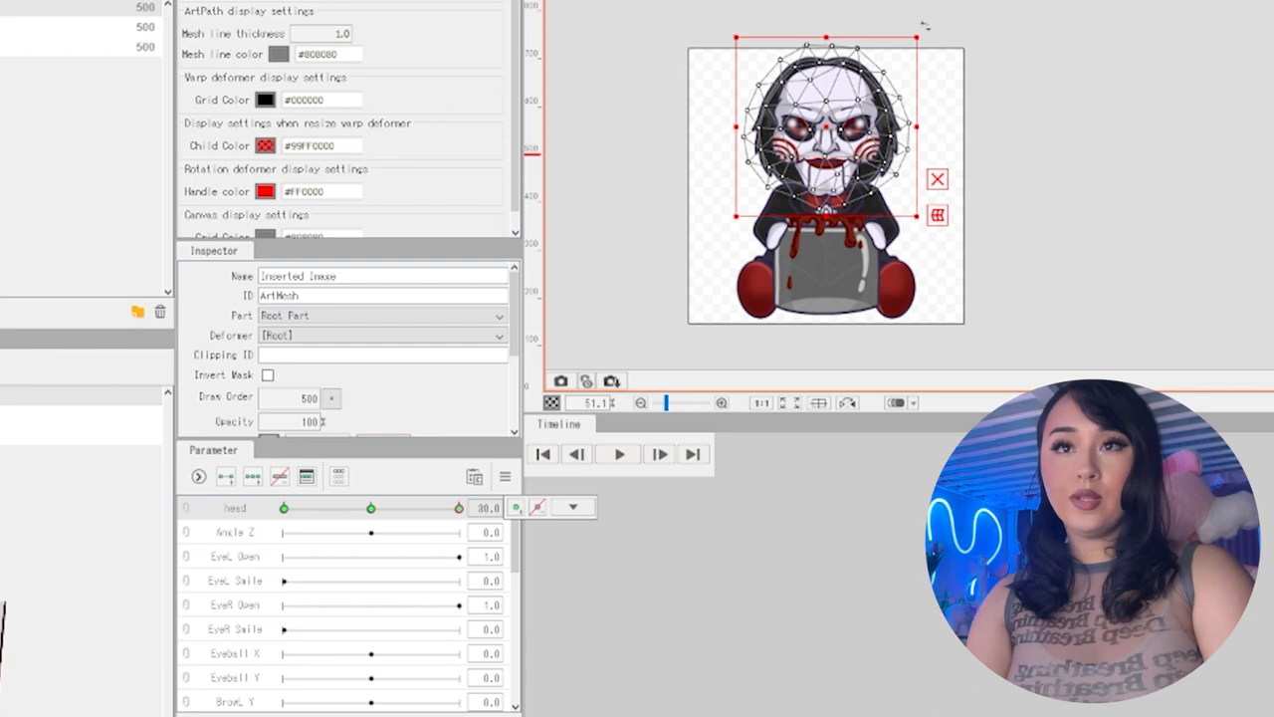
left_click_drag(925, 26, 964, 58)
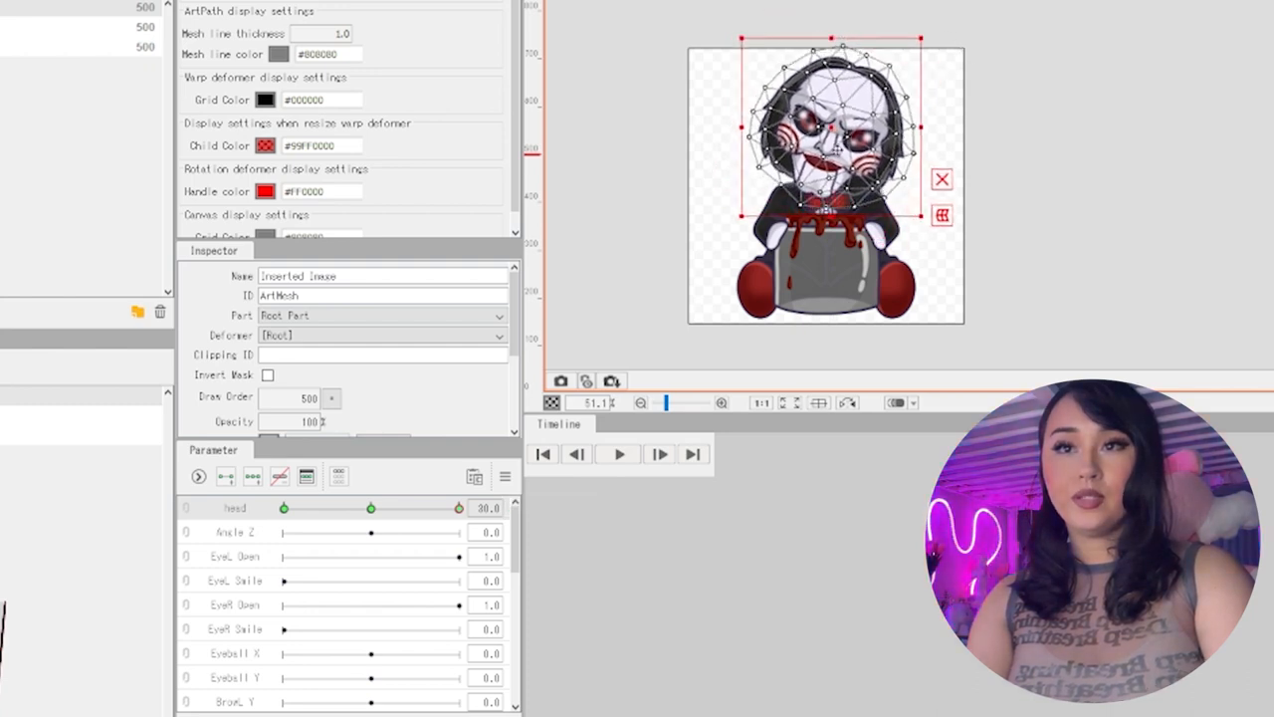
left_click(407, 507)
left_click_drag(403, 515, 370, 524)
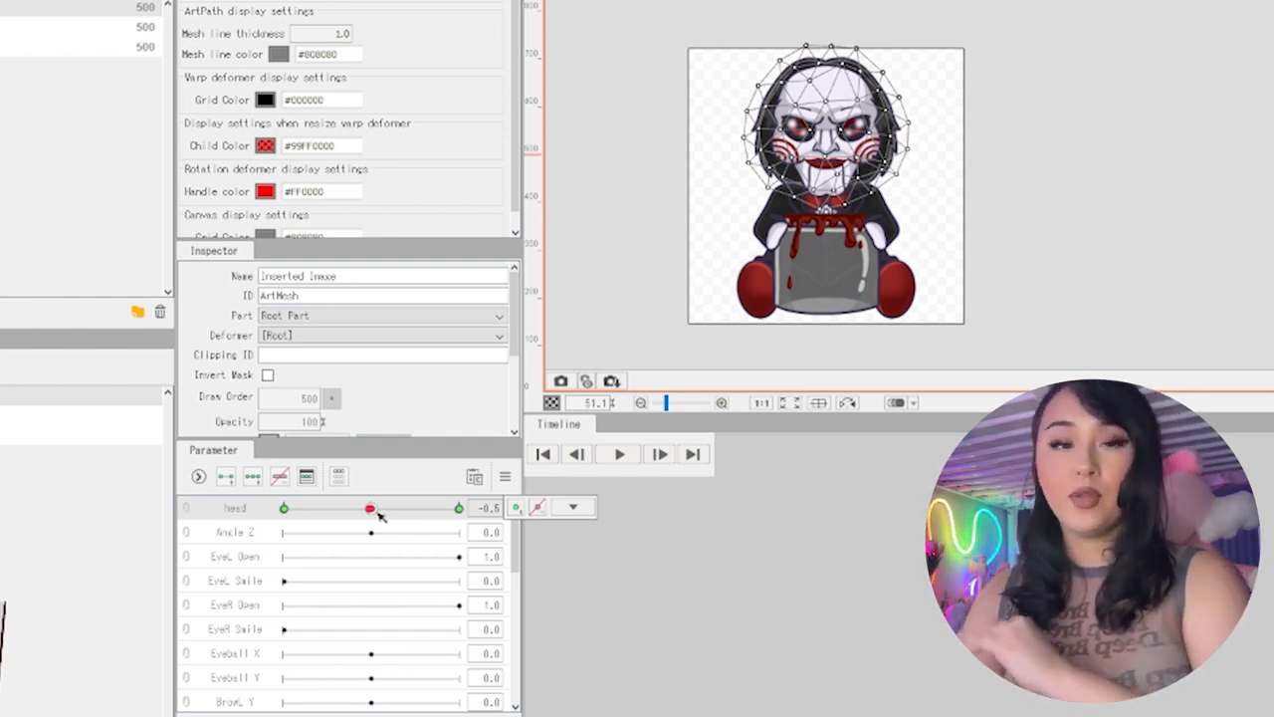
Delete all the unused default parameters, from Angle Z through Hair Move Back, keeping only head
left_click_drag(378, 515, 344, 514)
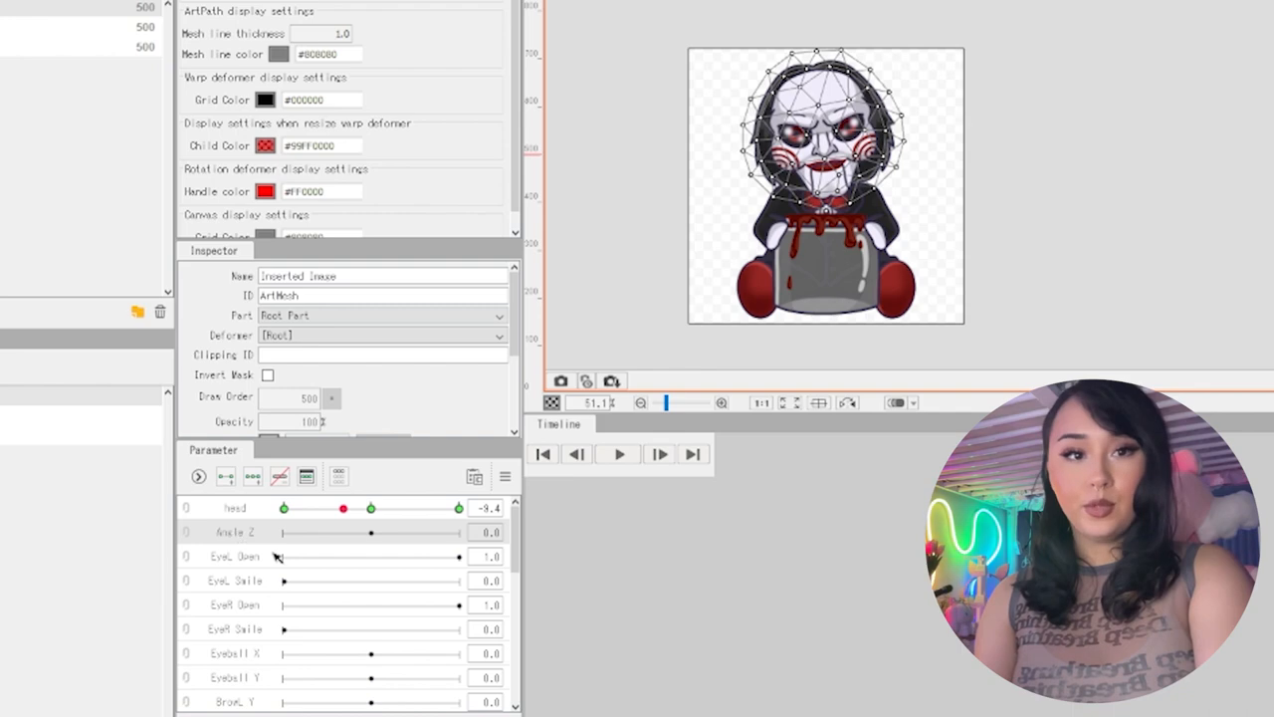
scroll(278, 572, "down", 6)
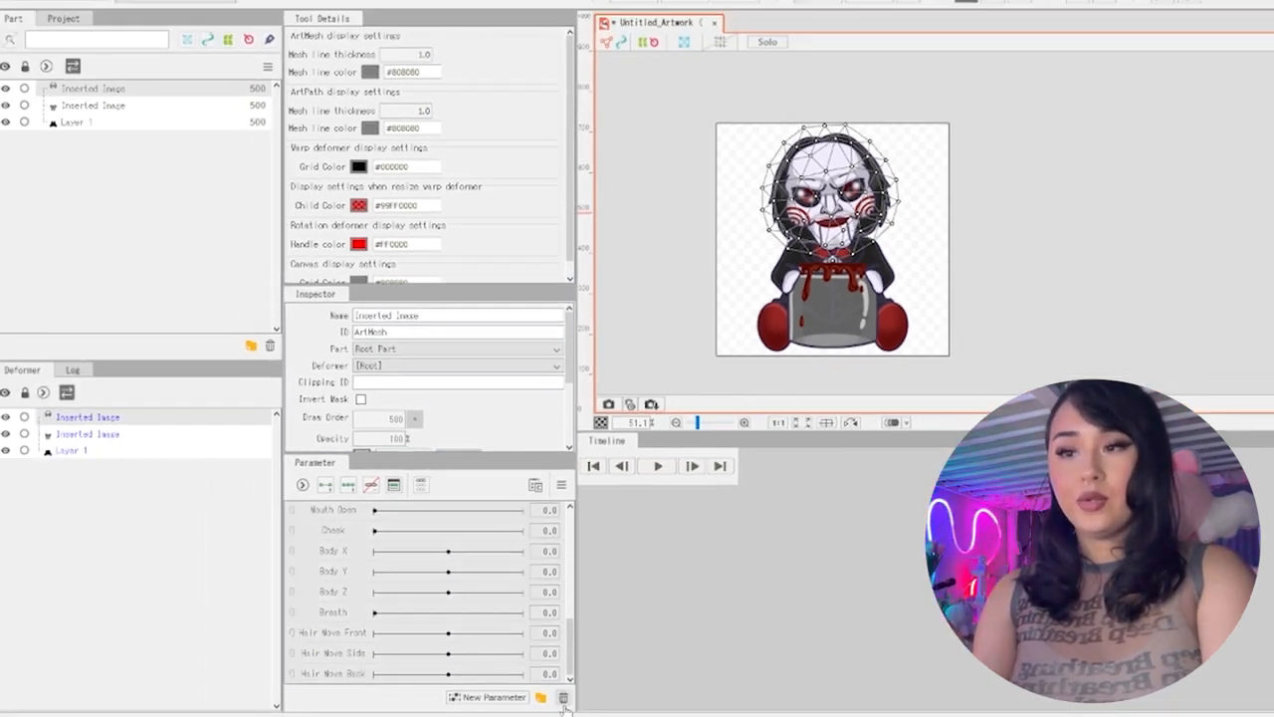
left_click(564, 697)
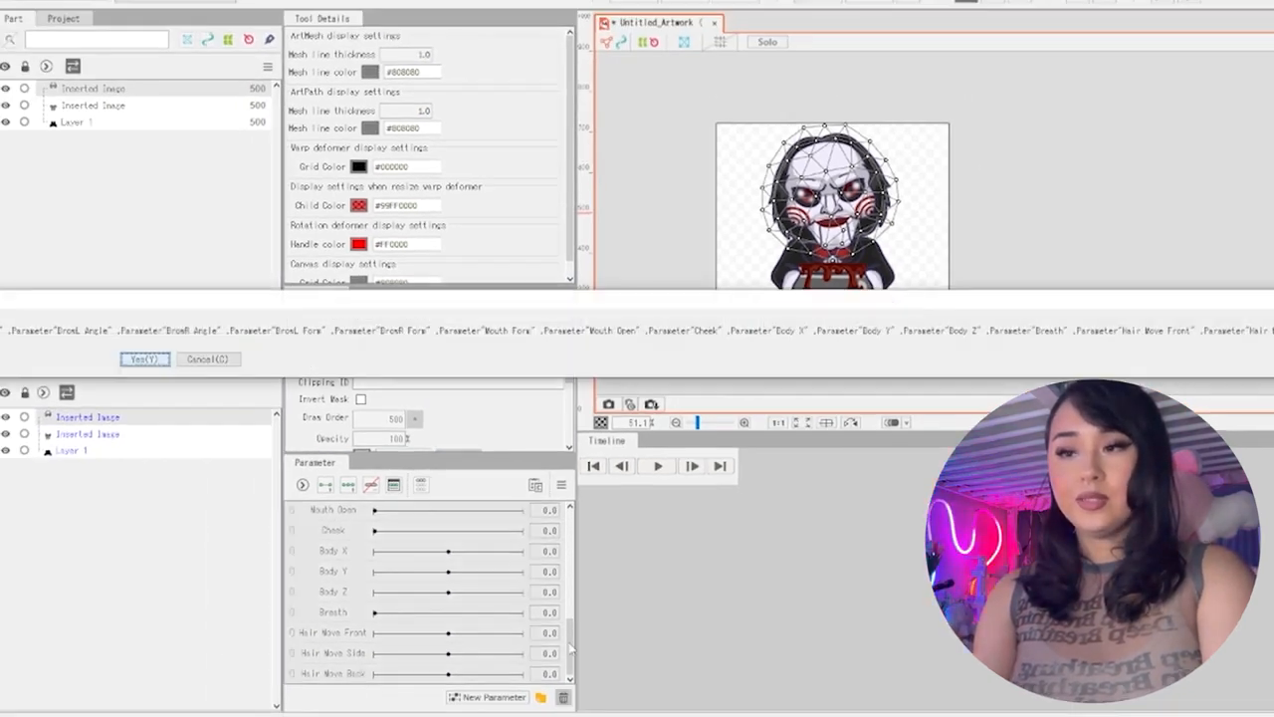
left_click(153, 359)
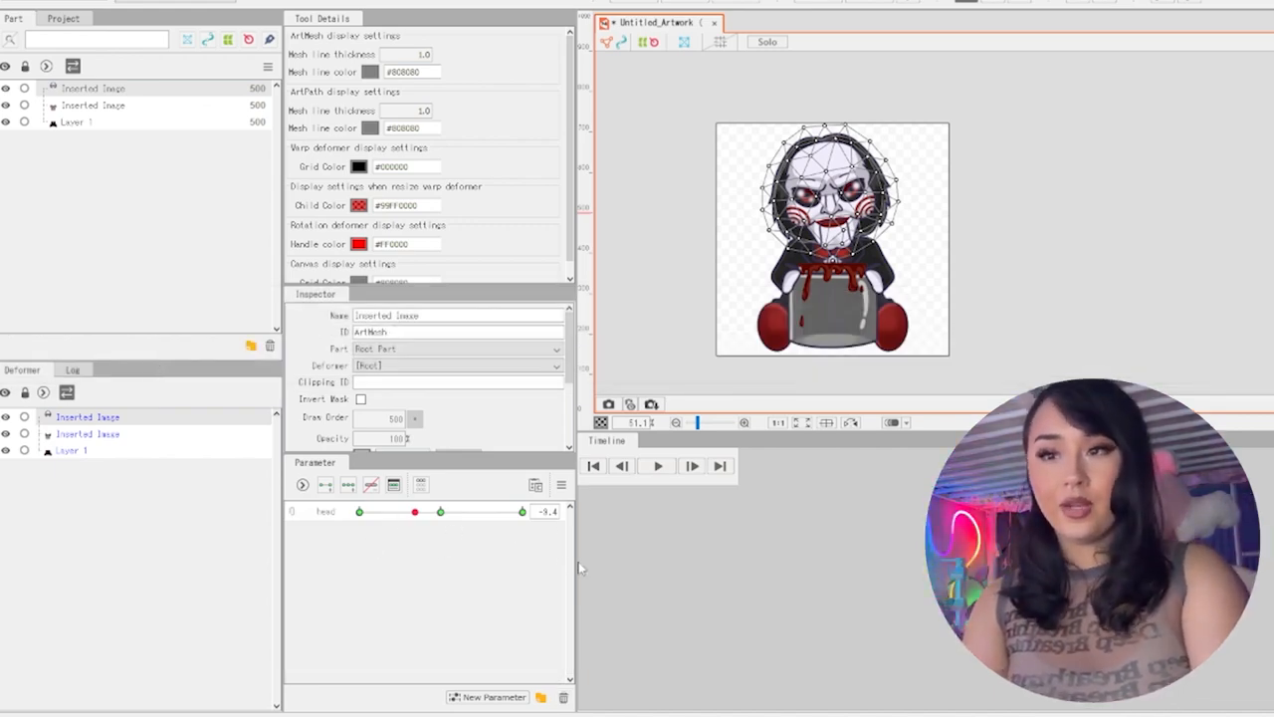
Deselect the head and create a warp deformer named Curved Surface with 2 × 2 Bezier and 5 × 5 conversion divisions
left_click(359, 512)
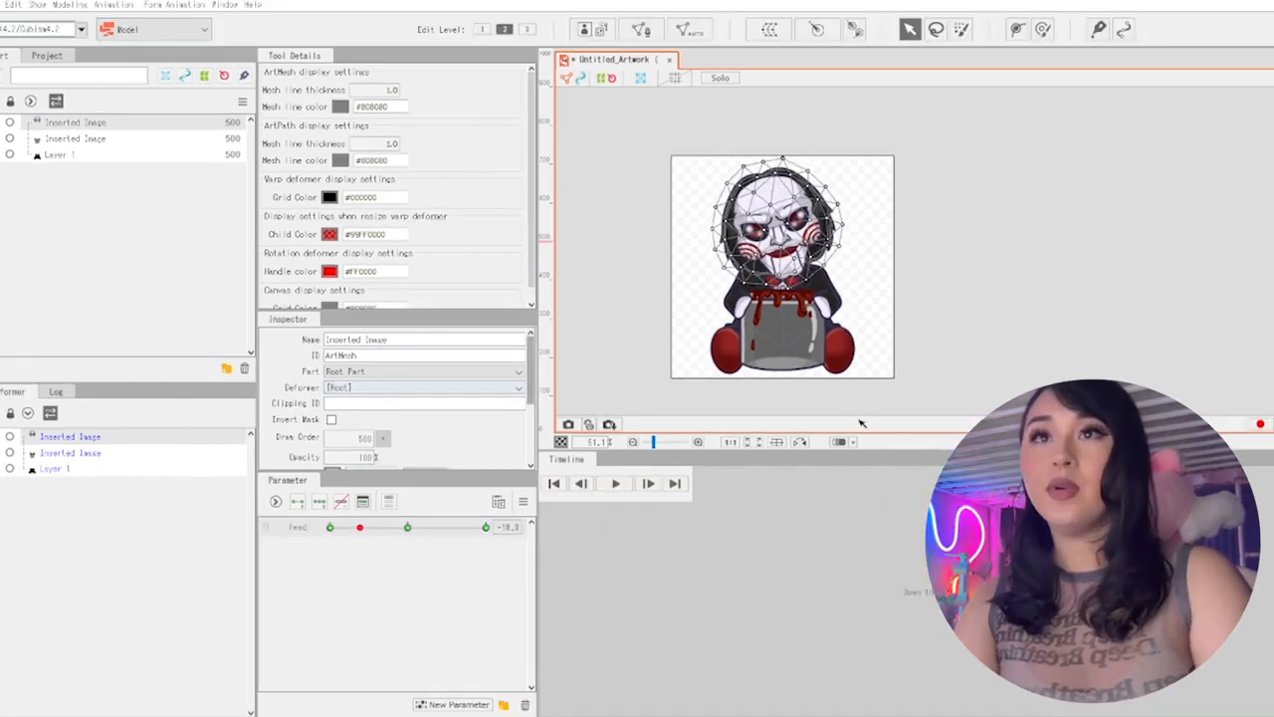
left_click(897, 351)
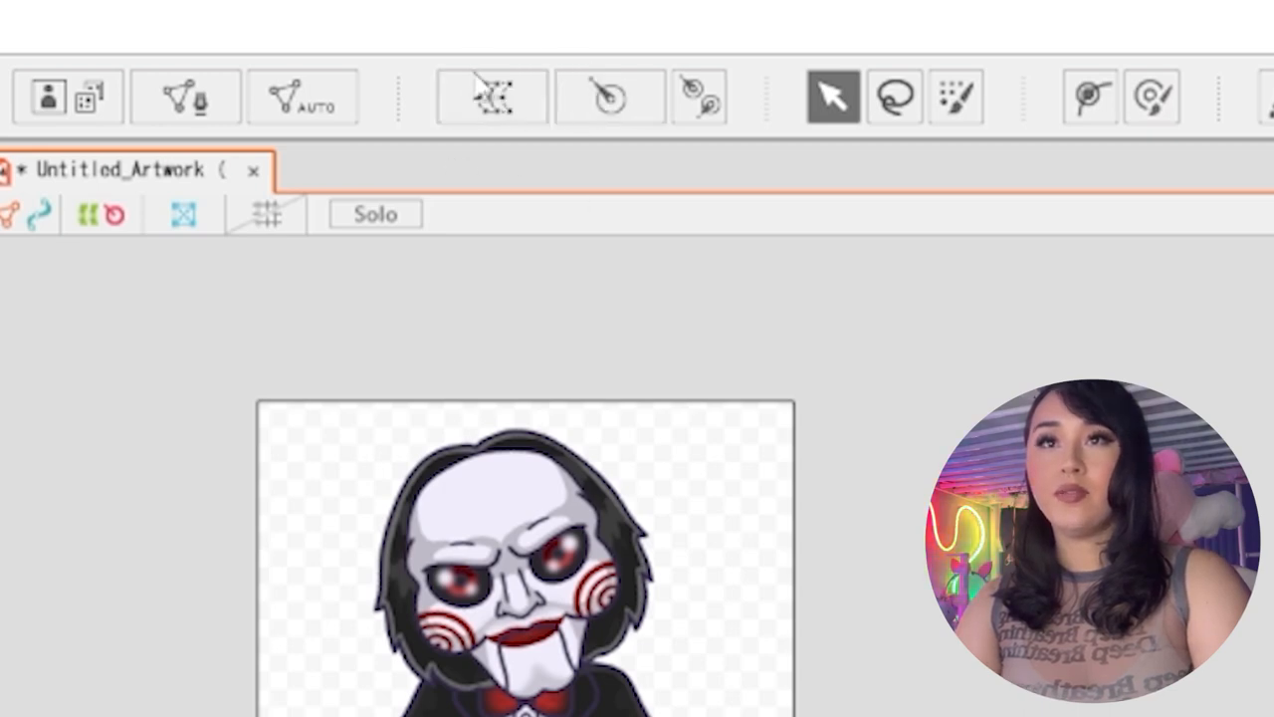
left_click(526, 95)
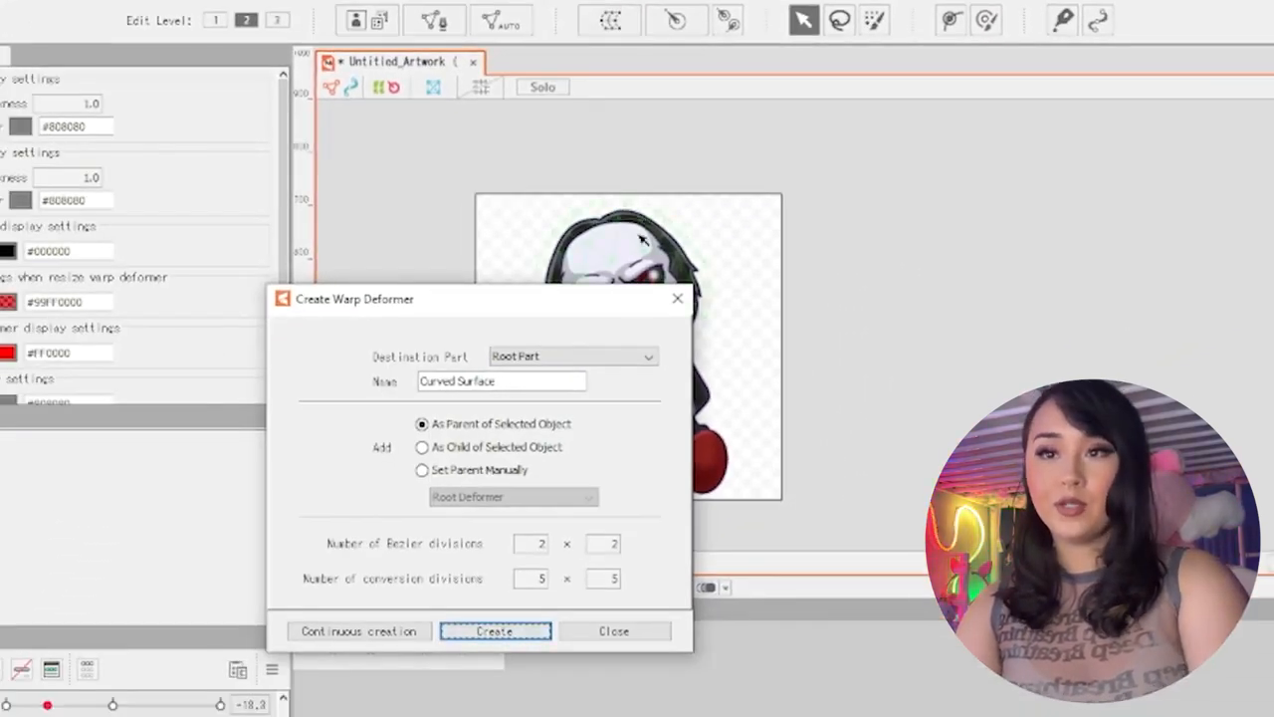
left_click(494, 630)
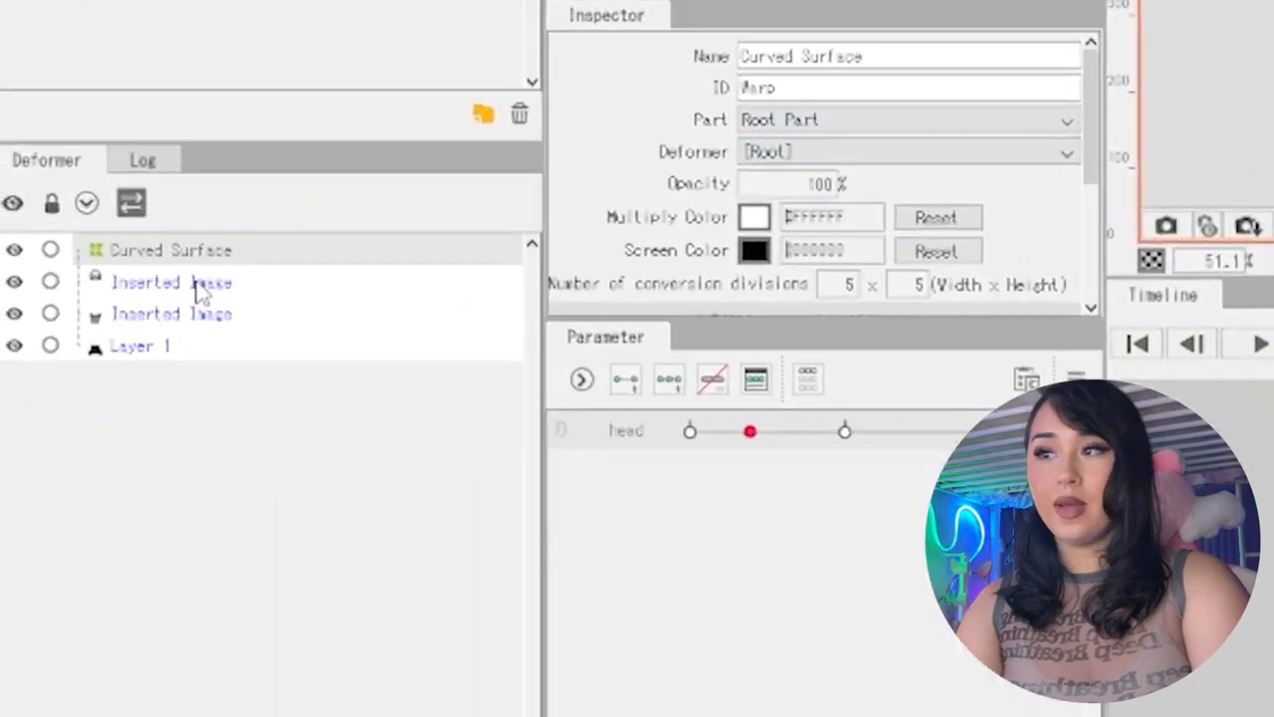
Nest the head mesh under the Curved Surface warp deformer and expand its hierarchy
left_click(68, 456)
left_click_drag(167, 286, 202, 261)
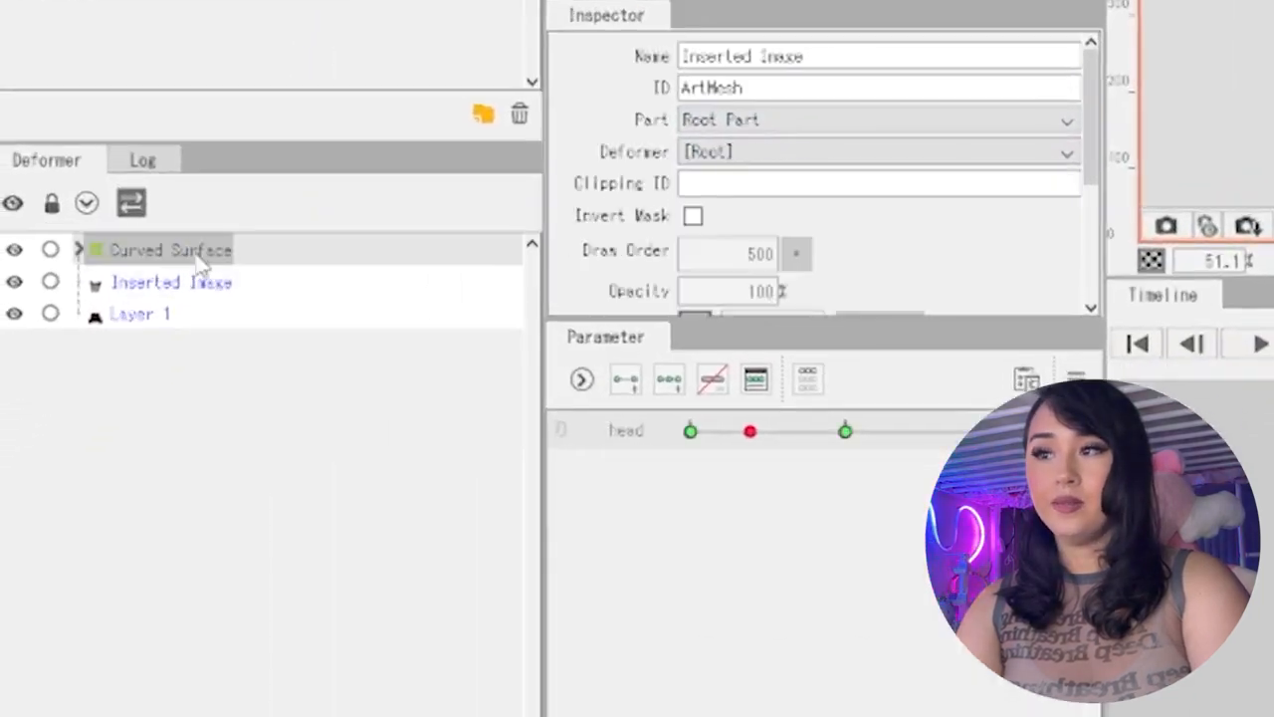
left_click(79, 250)
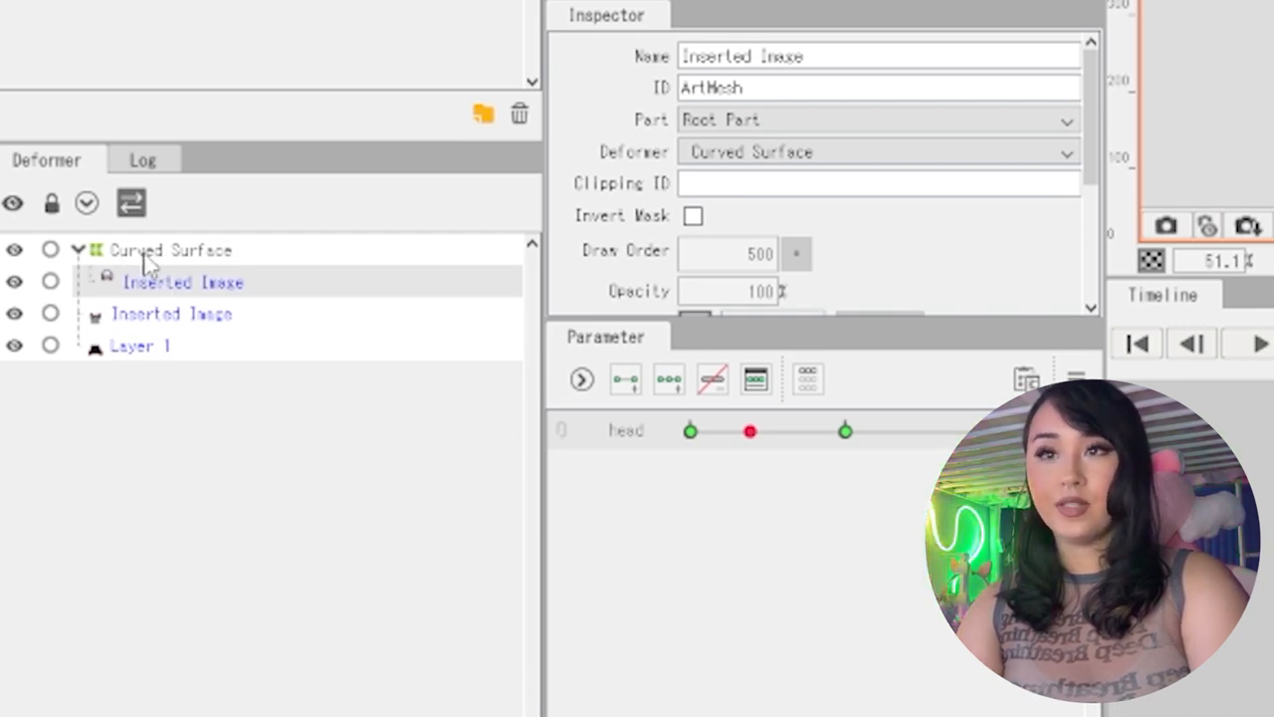
Select the Curved Surface deformer and distort the head by pulling its Bezier handles
left_click(232, 255)
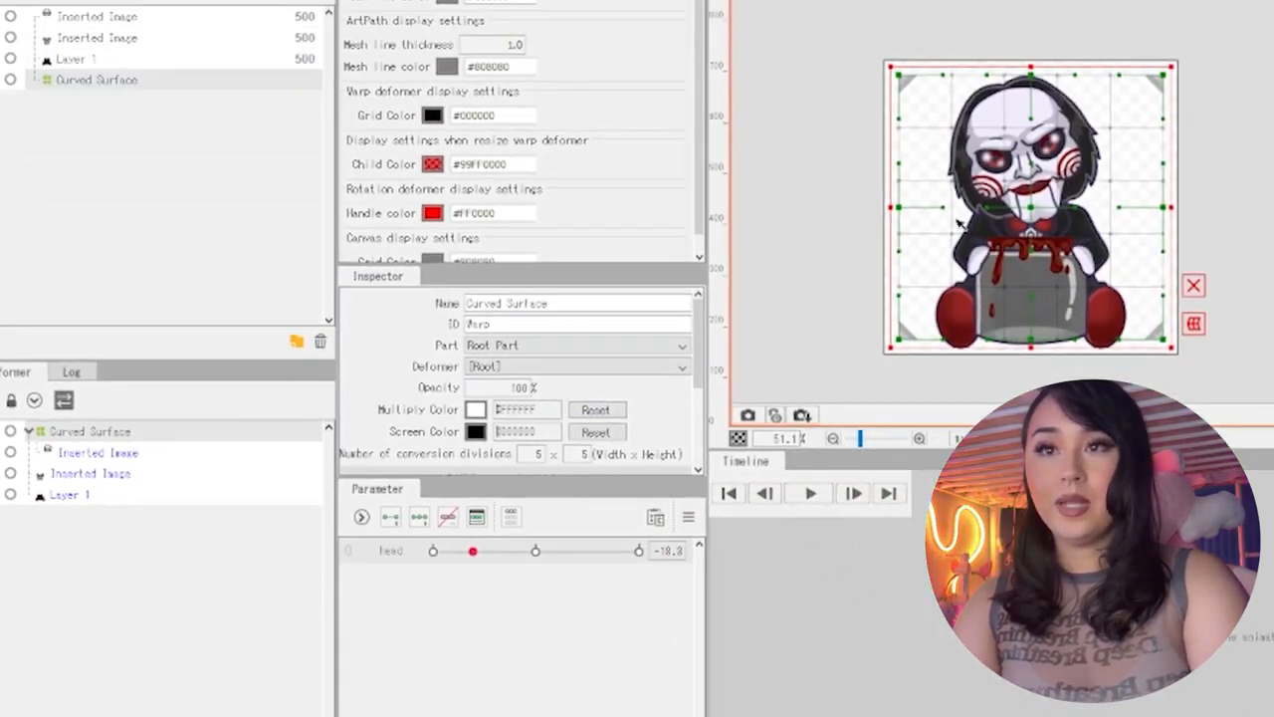
left_click_drag(944, 209, 917, 211)
mouse_move(1122, 208)
left_mouse_down()
mouse_move(1192, 225)
mouse_move(1103, 217)
left_mouse_up()
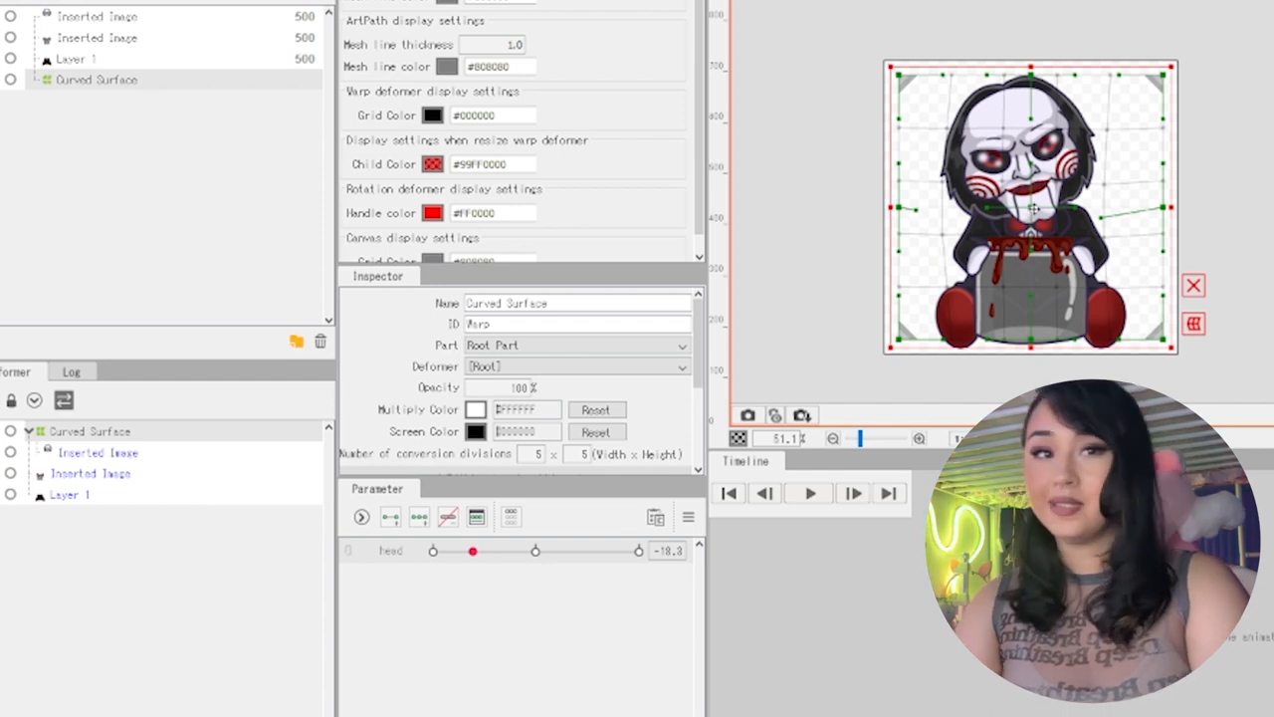
left_click_drag(1030, 118, 945, 137)
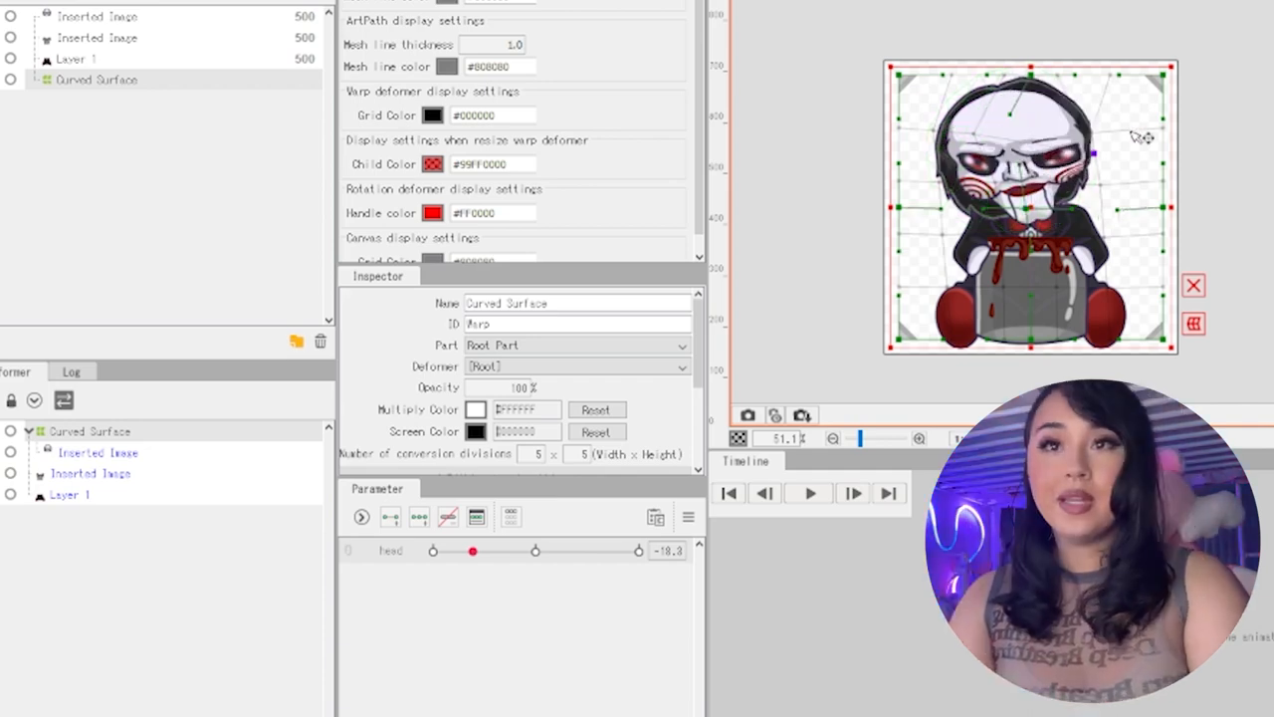
left_click_drag(1141, 137, 974, 169)
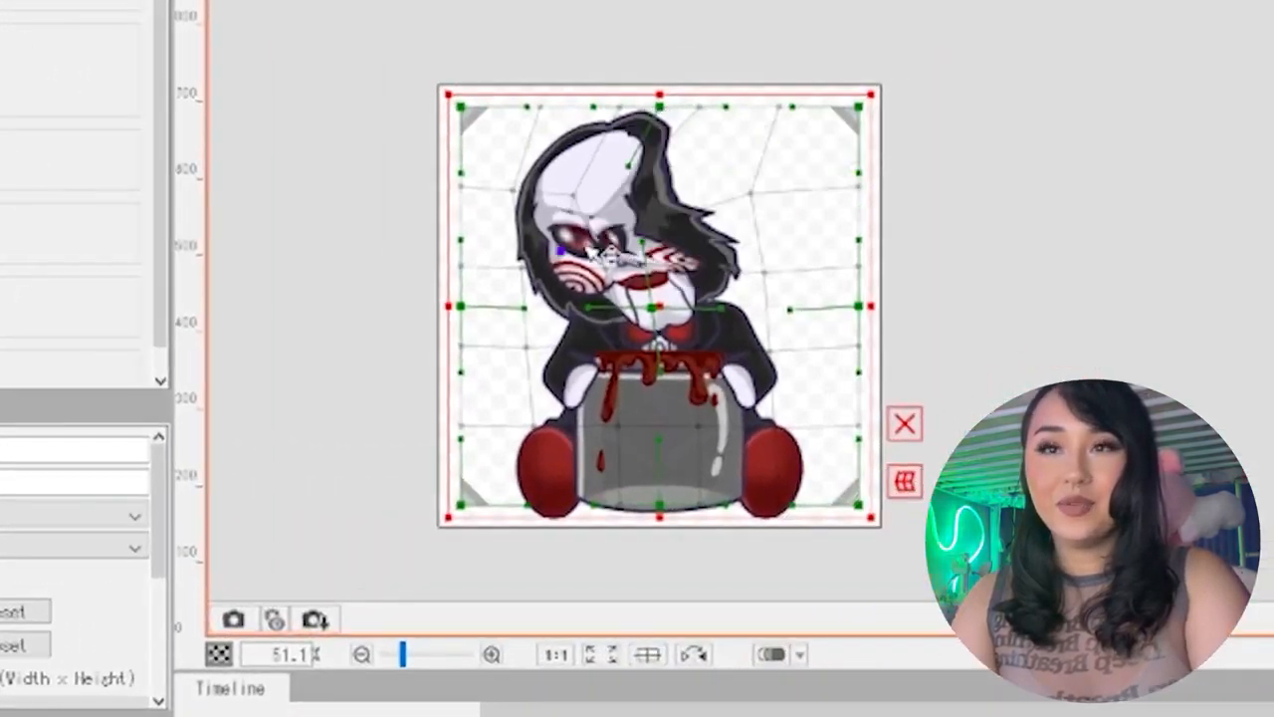
left_click_drag(592, 247, 845, 208)
Shift the head mesh slightly downward at the head parameter's -30 key, comparing the key assignments of the mesh and its warp deformer
left_click(100, 447)
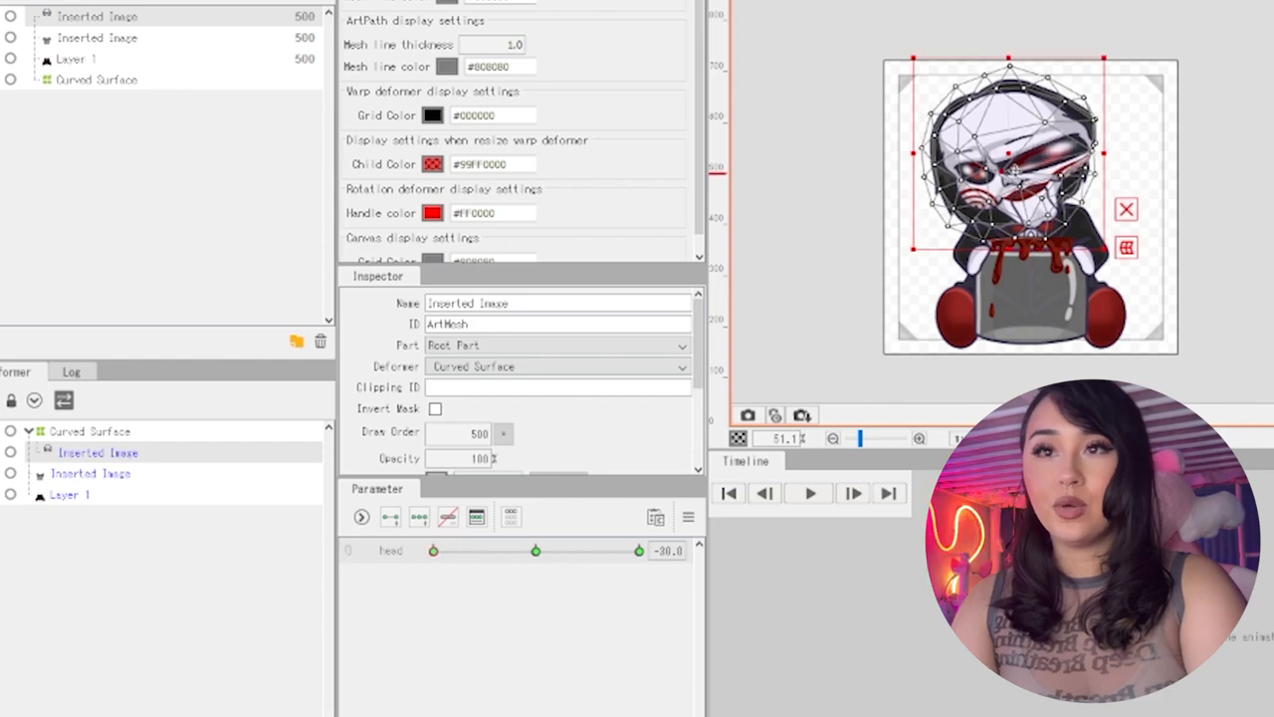
left_click_drag(1014, 168, 1018, 179)
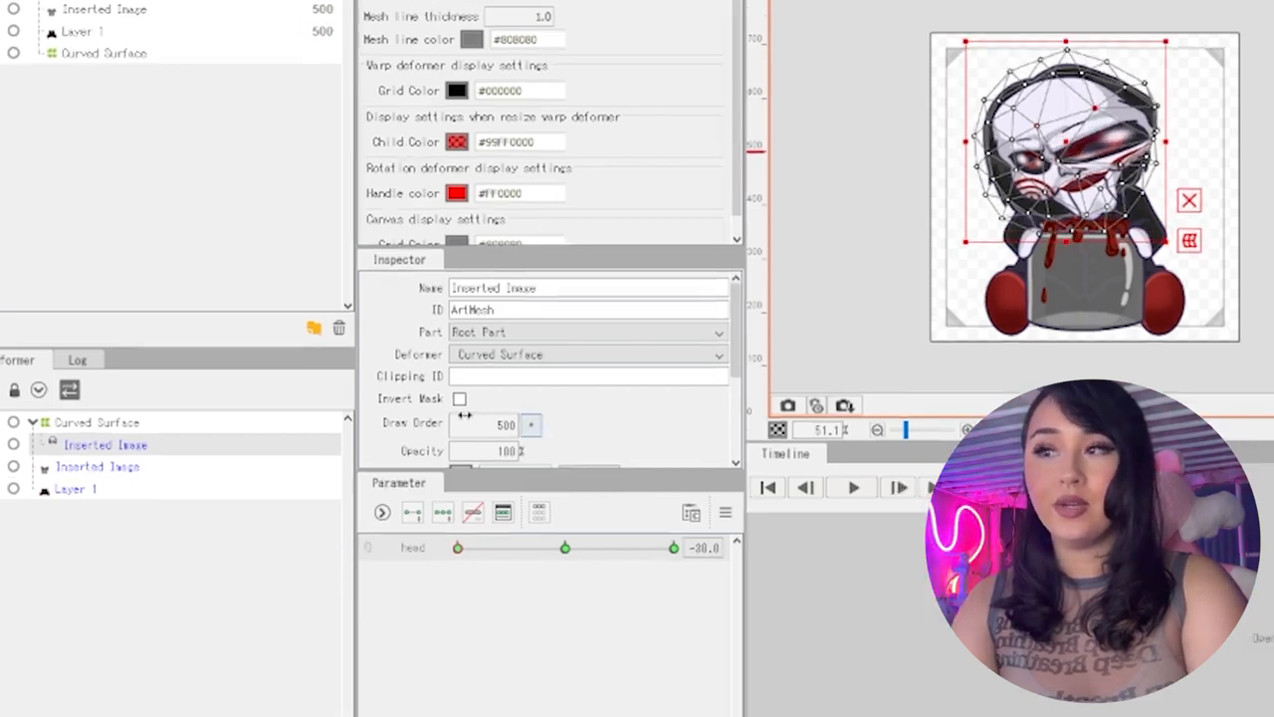
left_click(175, 436)
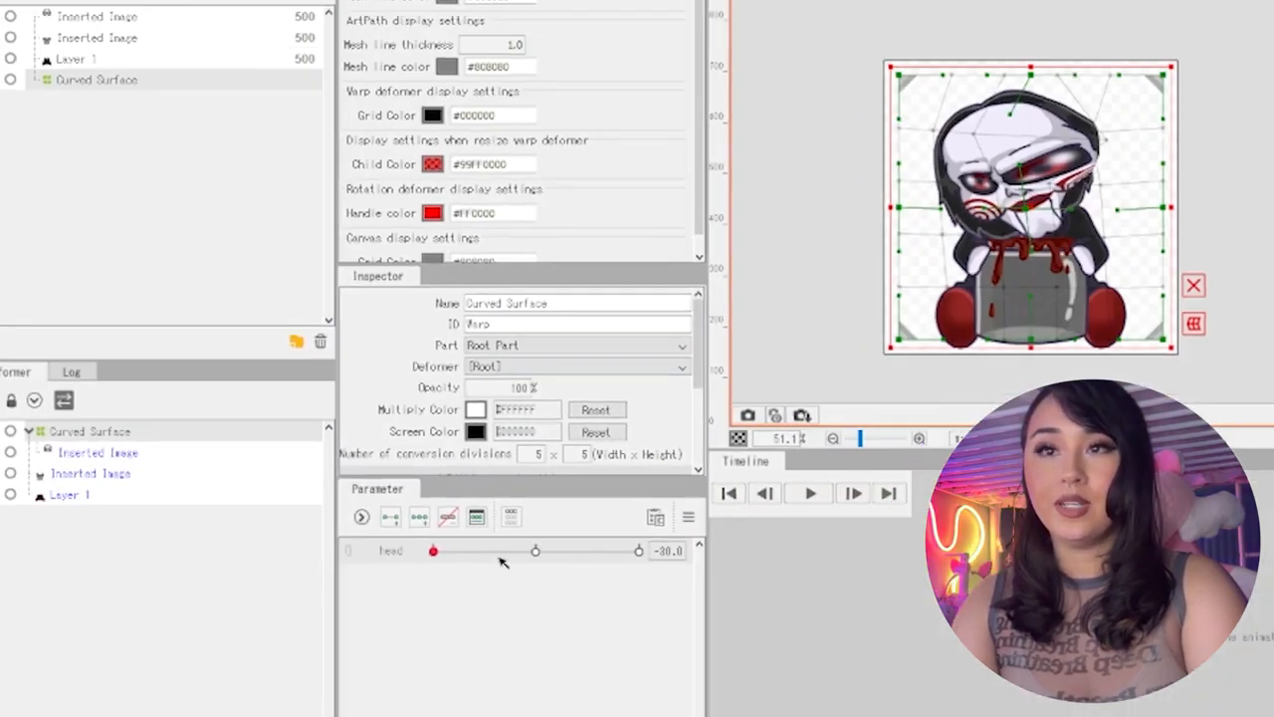
mouse_move(435, 551)
left_mouse_down()
mouse_move(412, 550)
mouse_move(546, 545)
mouse_move(433, 551)
left_mouse_up()
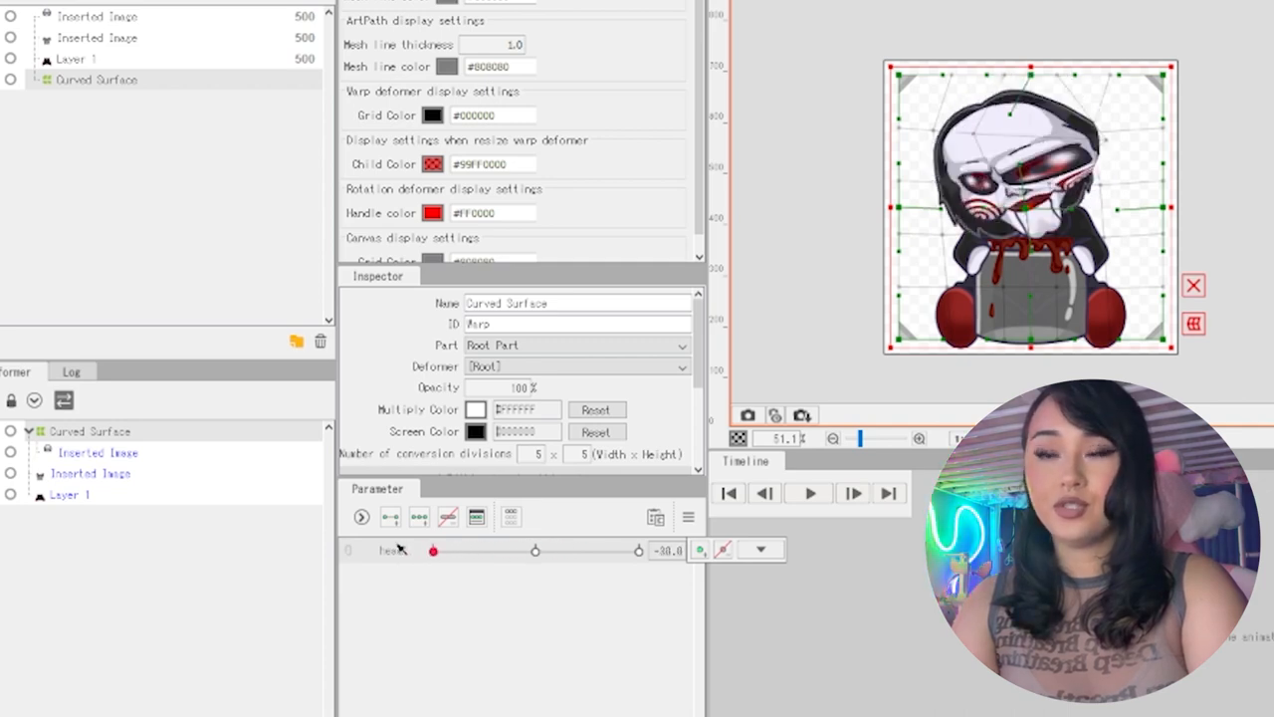
left_click(128, 452)
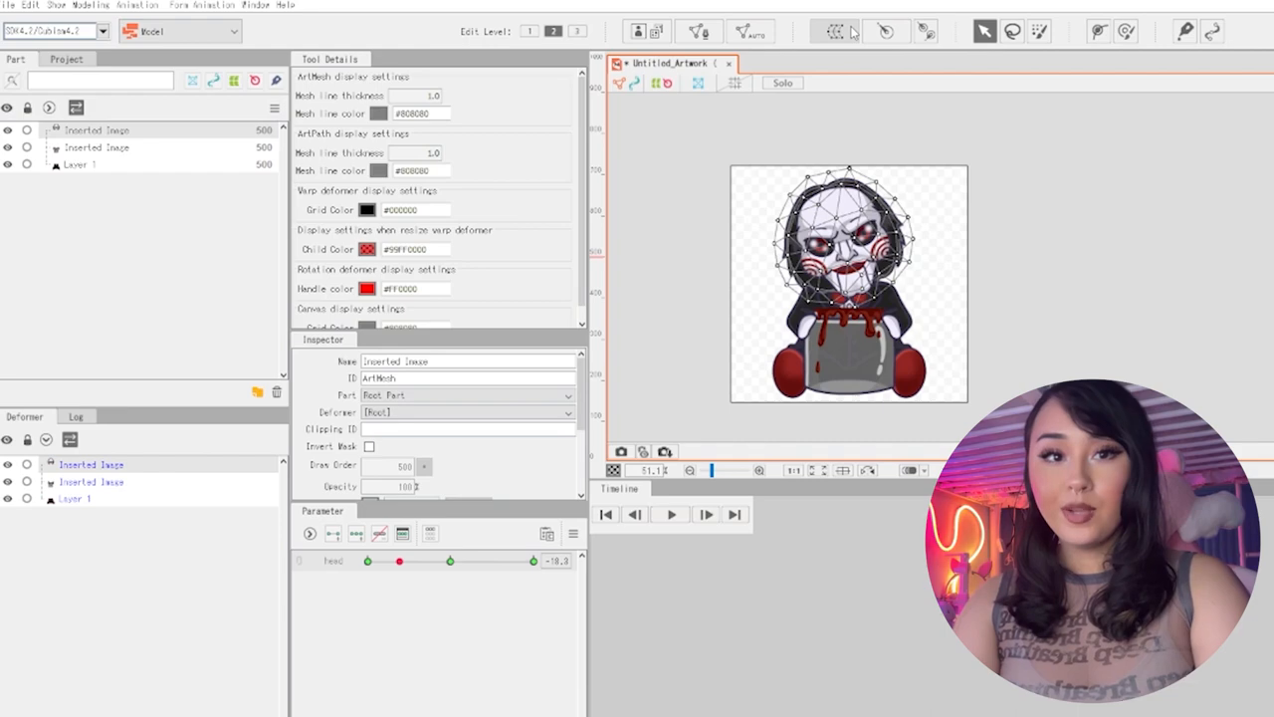
Create a Curved Surface warp deformer as the head mesh's parent with 2 × 2 Bezier and 5 × 5 conversion divisions, and reselect the head
left_click(851, 33)
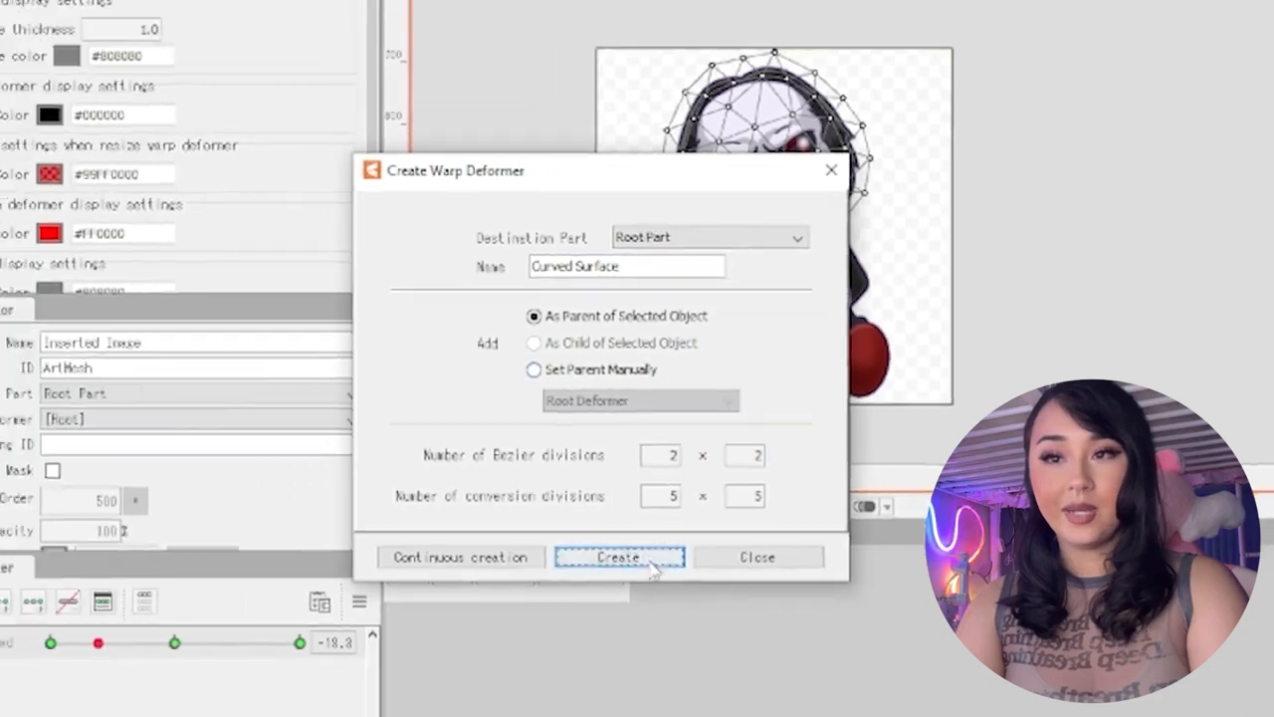
left_click(651, 564)
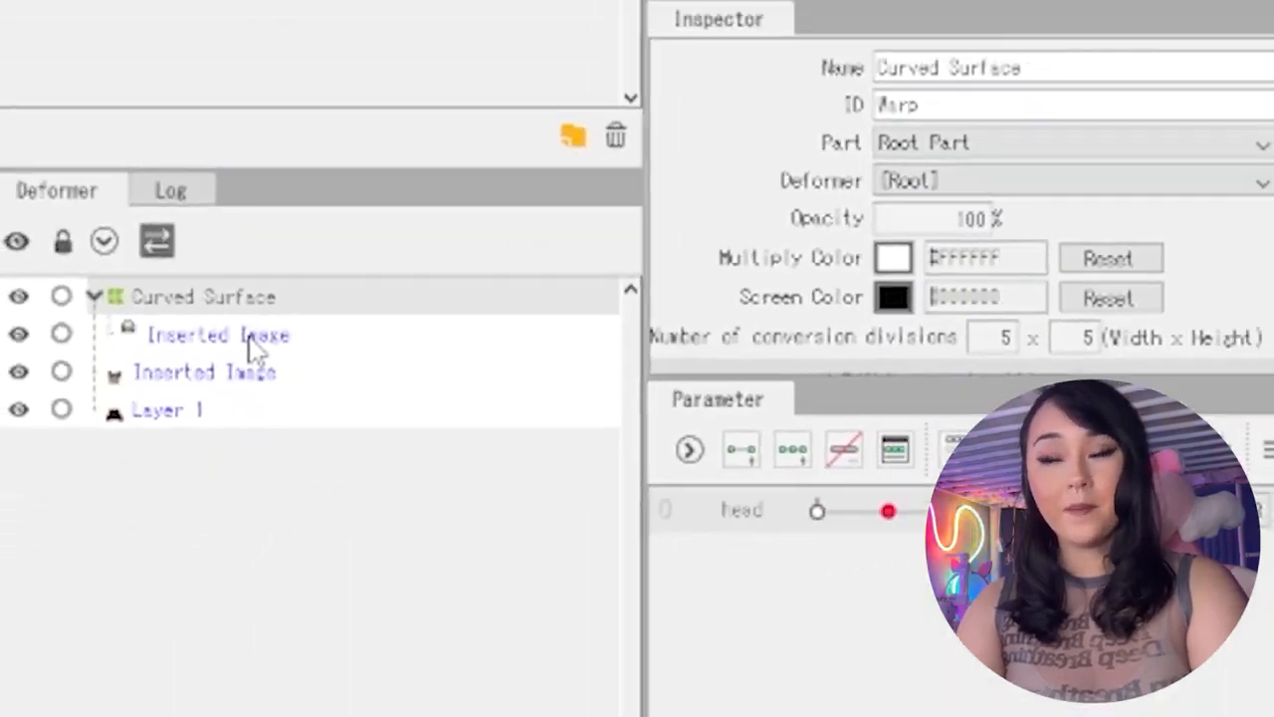
left_click(291, 279)
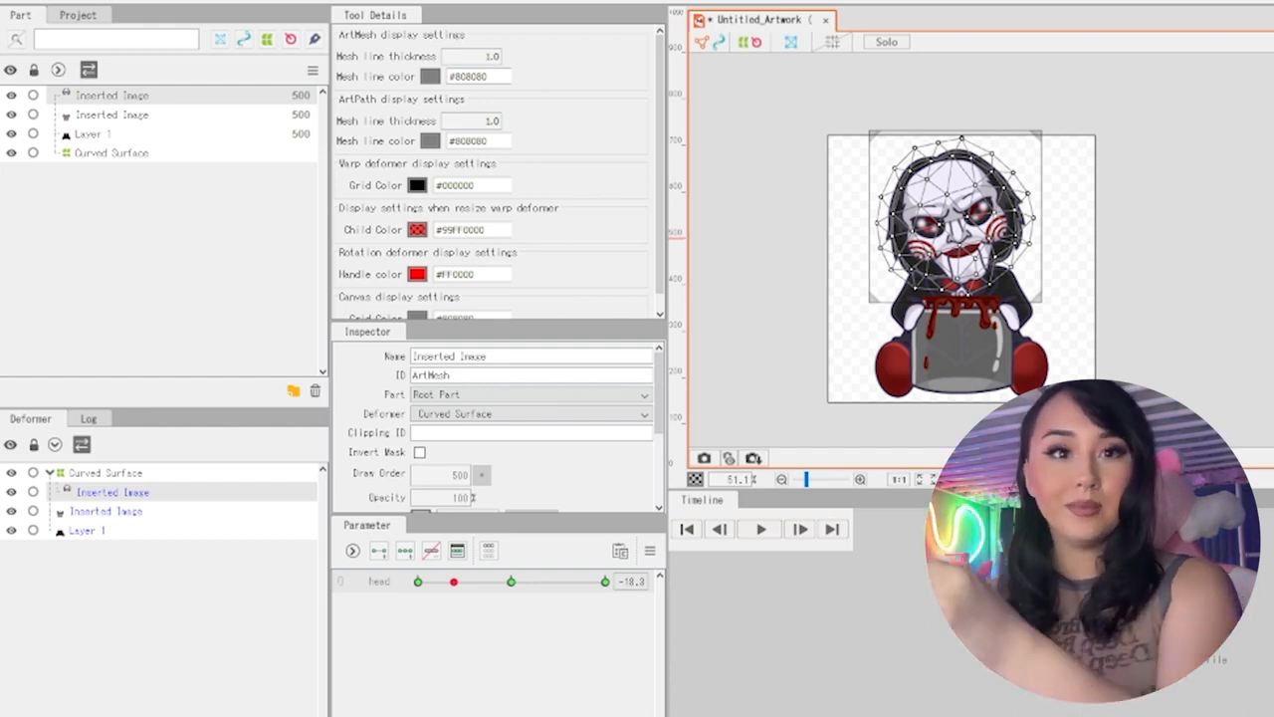
Nest the body mesh under the Curved Surface warp deformer beside the head and select the deformer
left_click(112, 114)
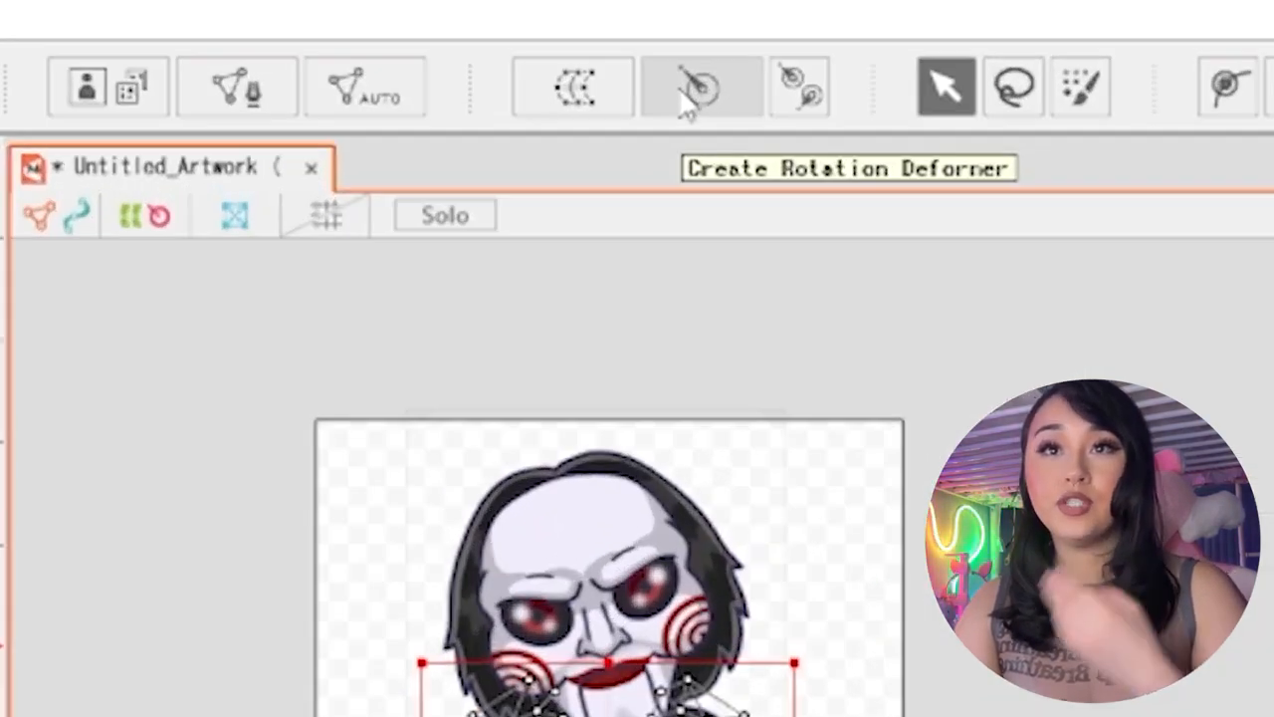
left_click(686, 91)
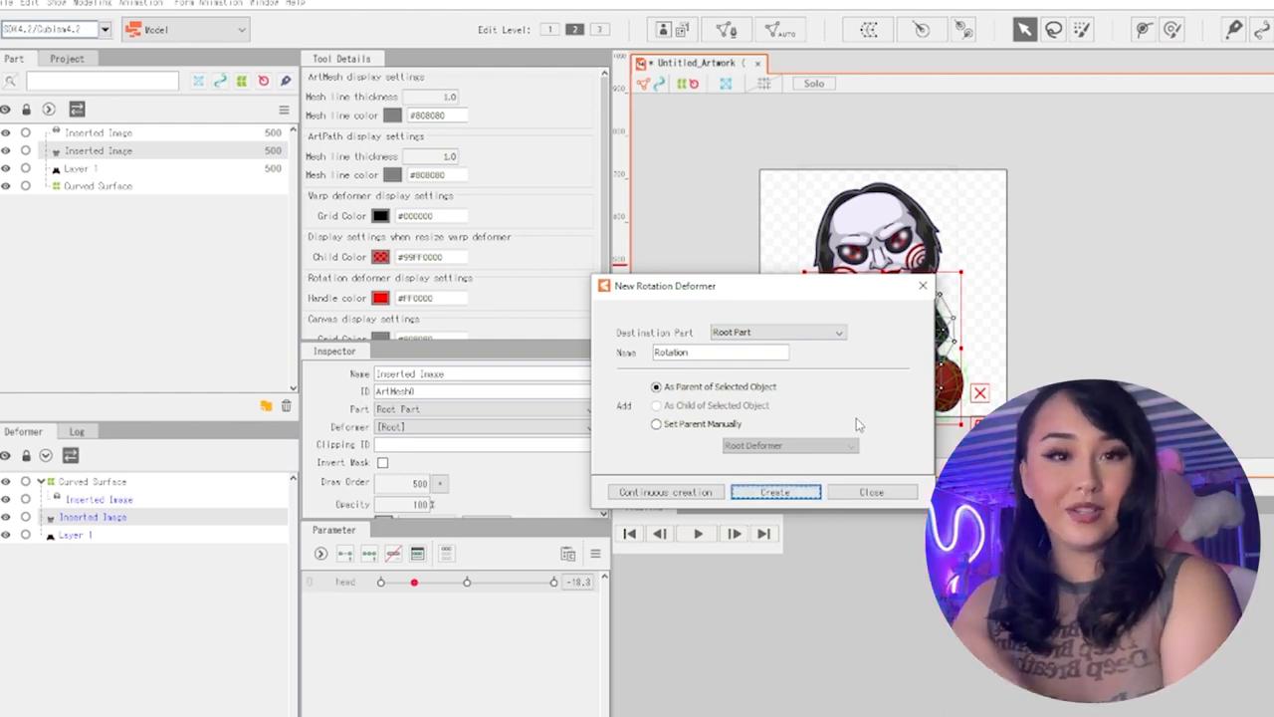
key("Return")
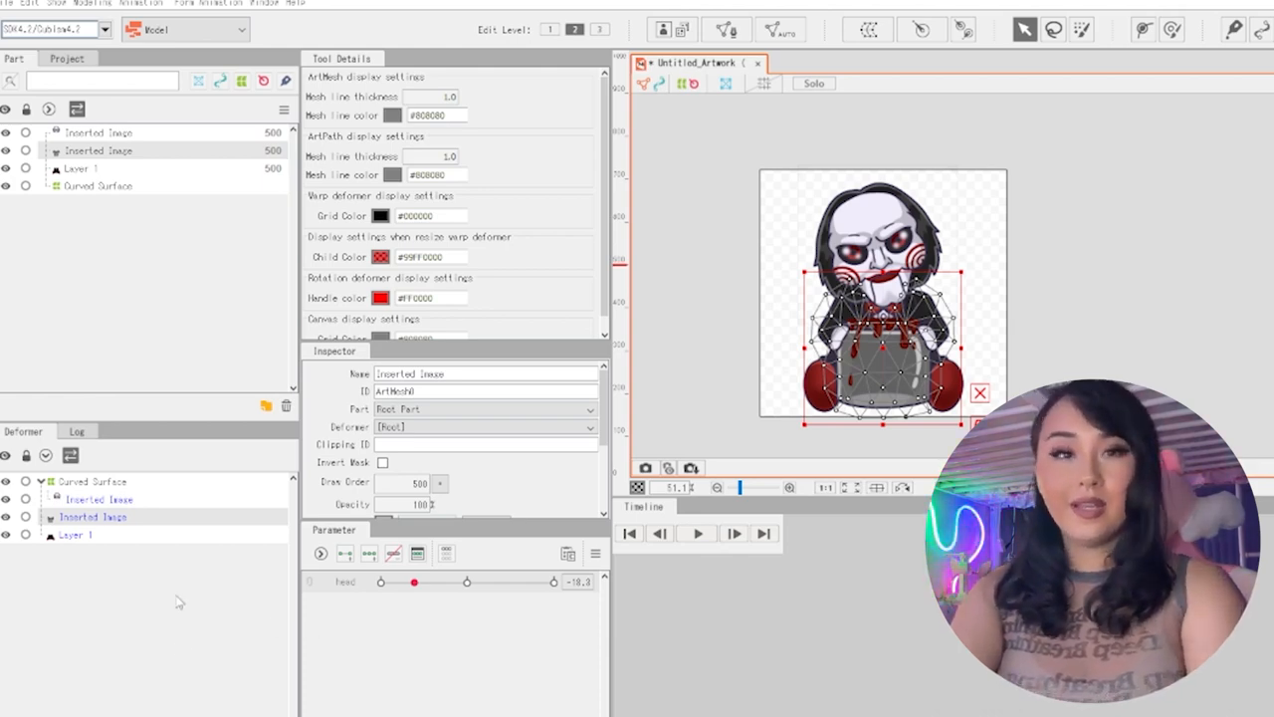
left_click(92, 481)
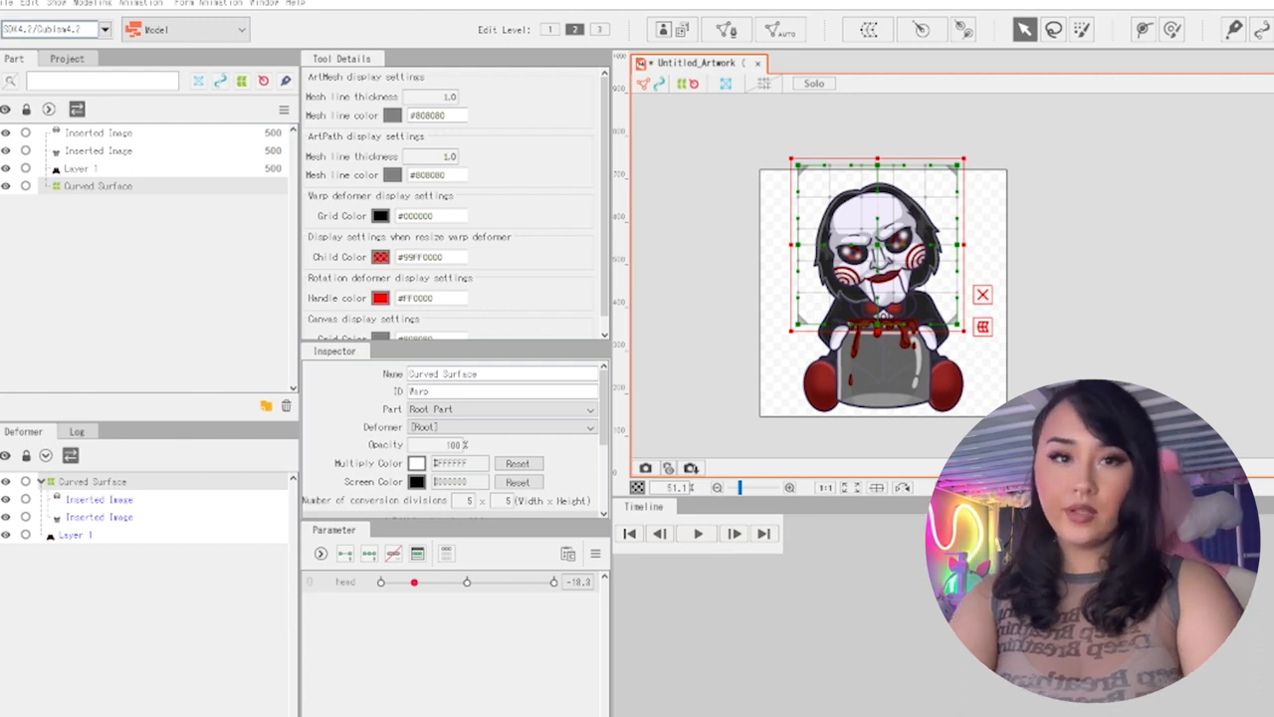
left_click(921, 29)
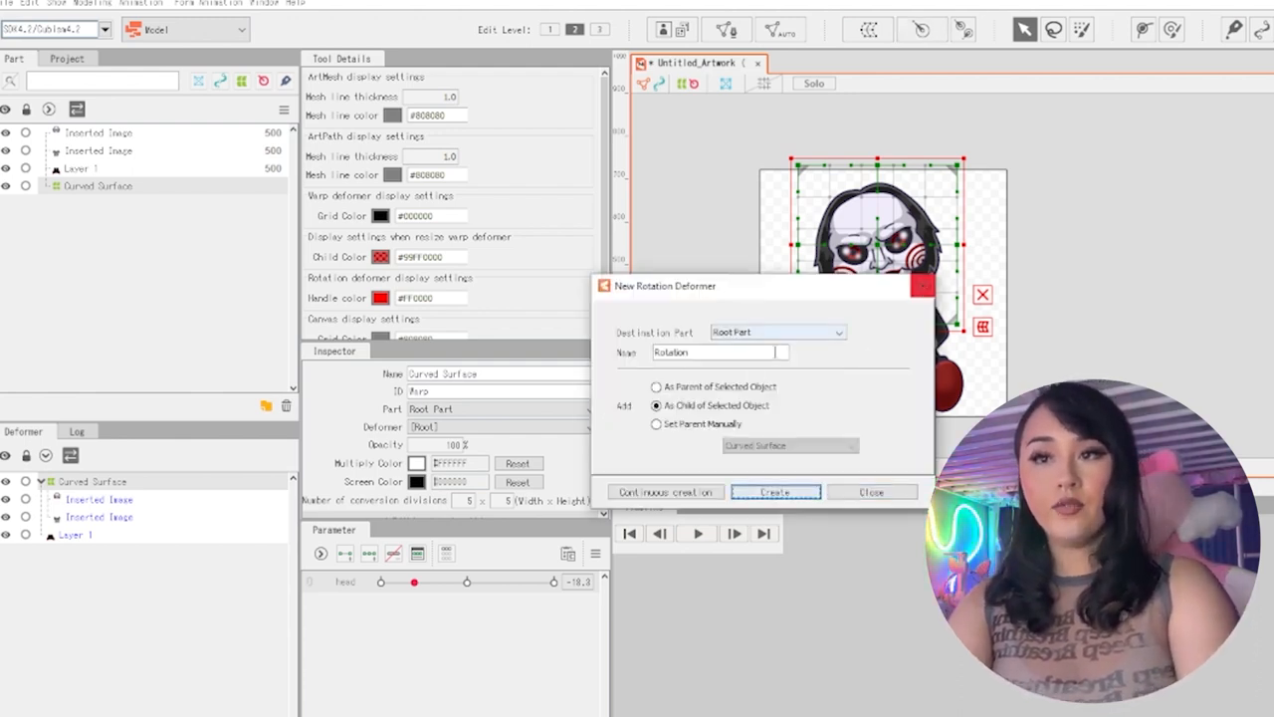
left_click(921, 286)
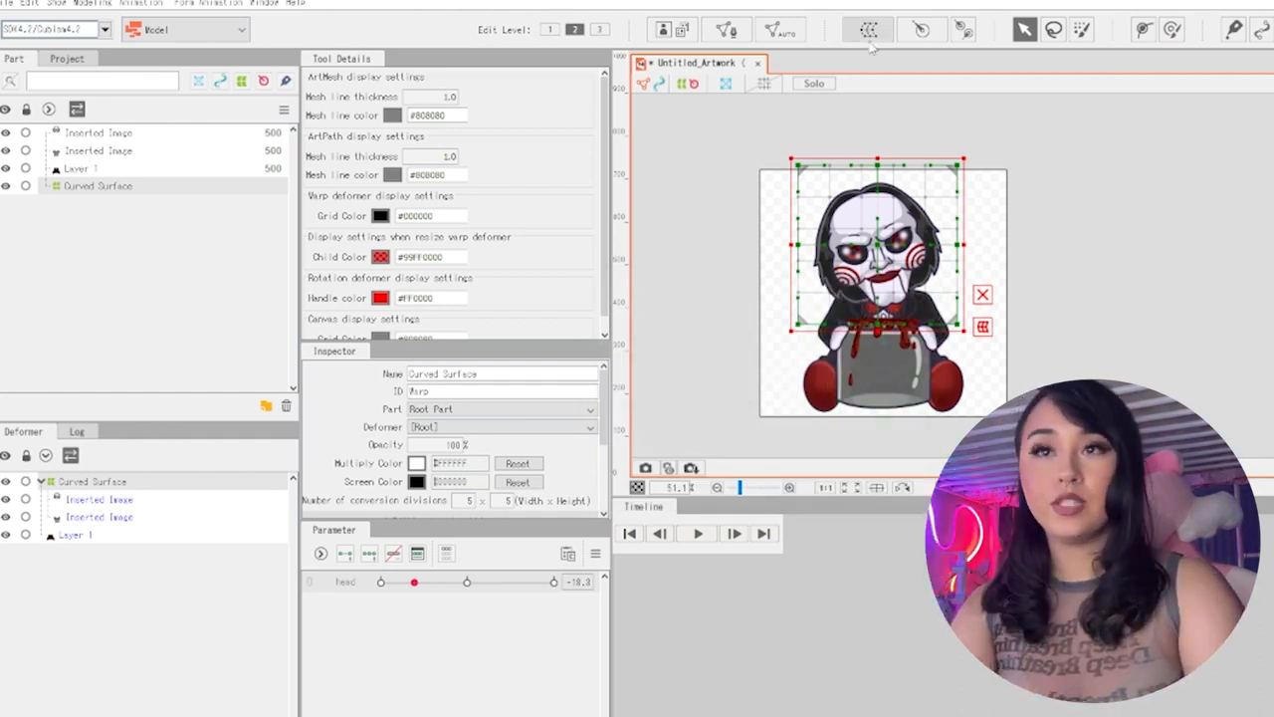
left_click(107, 517)
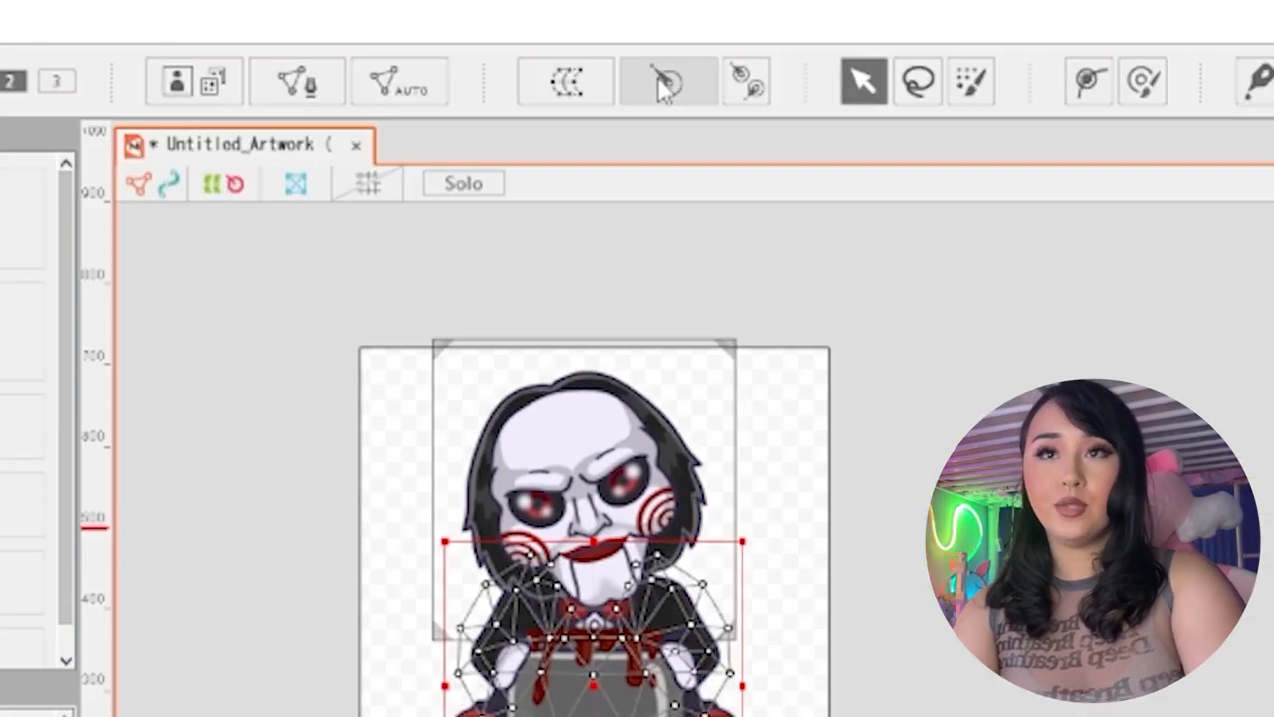
left_click(665, 85)
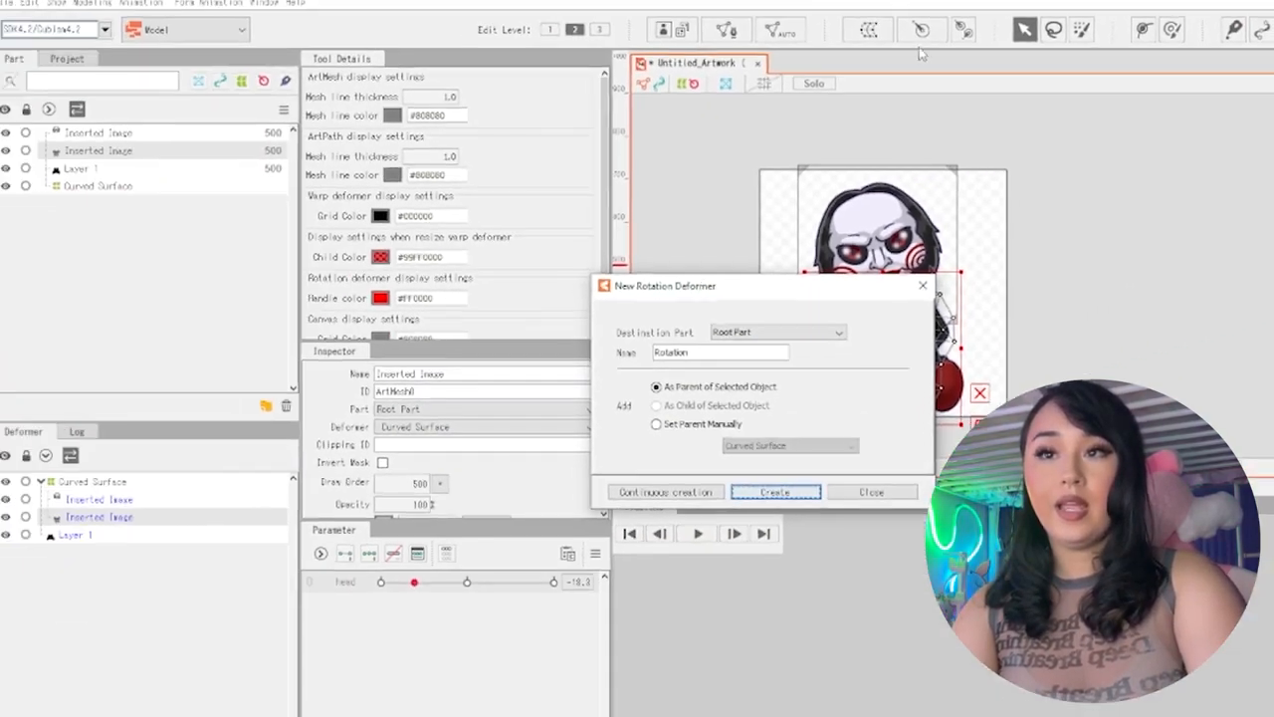
key("Return")
Create a rotation deformer named Rotation as a child of the Curved Surface warp deformer
left_click(161, 482)
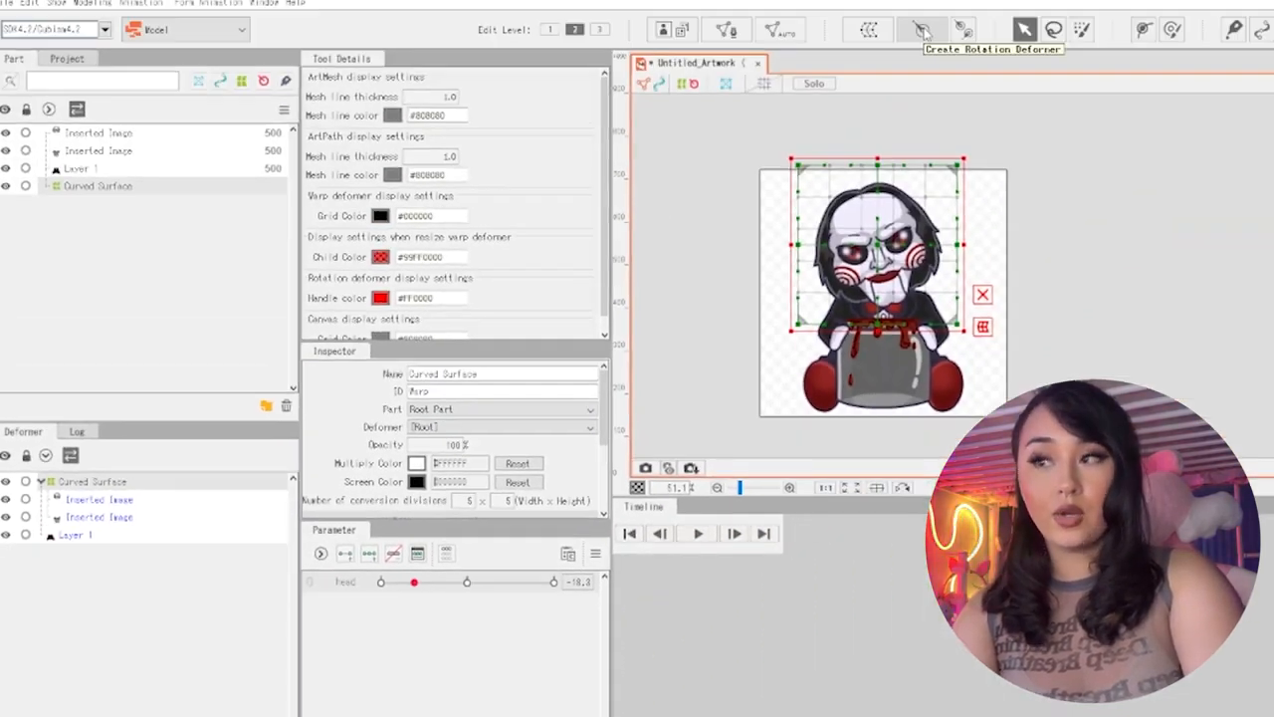
left_click(922, 30)
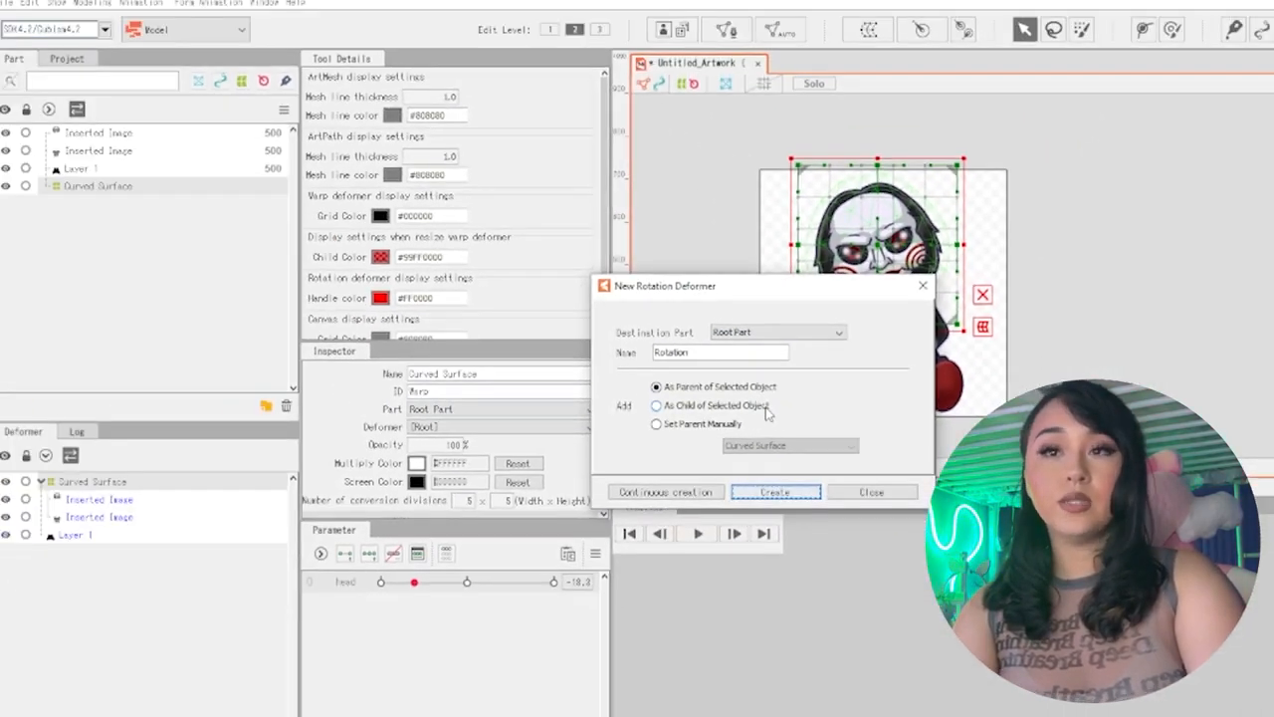
left_click(765, 408)
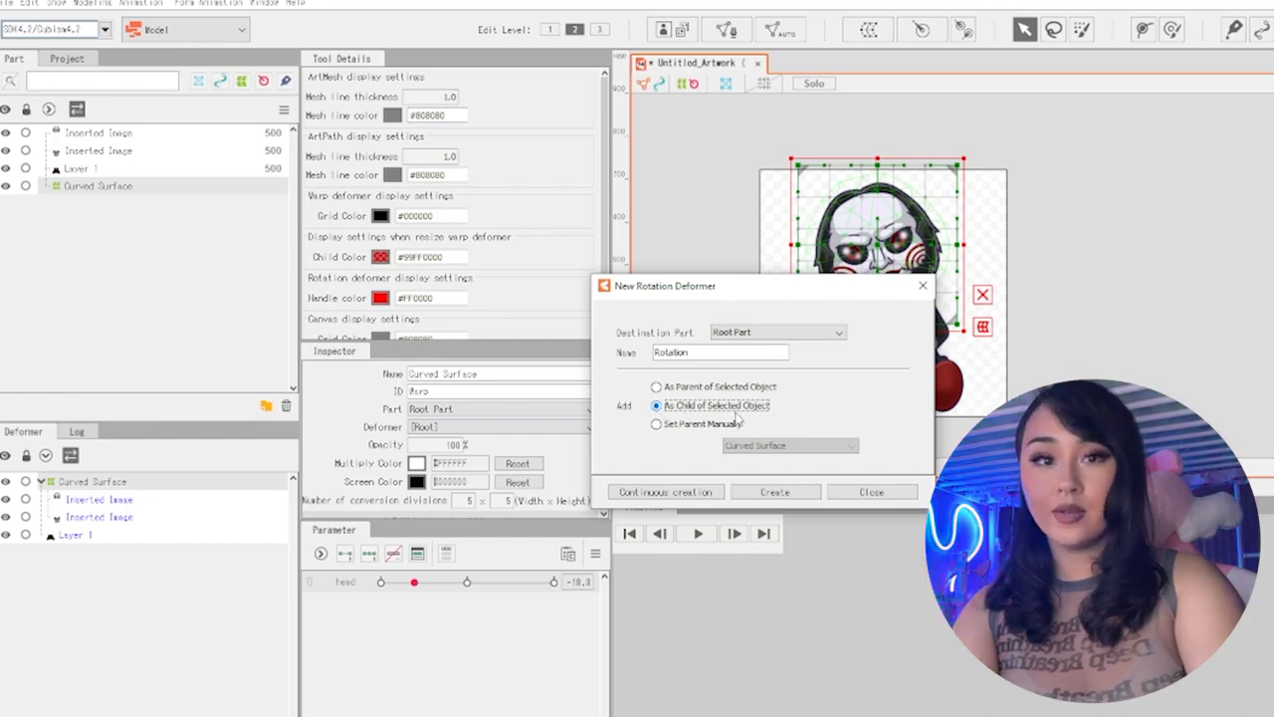
left_click(774, 492)
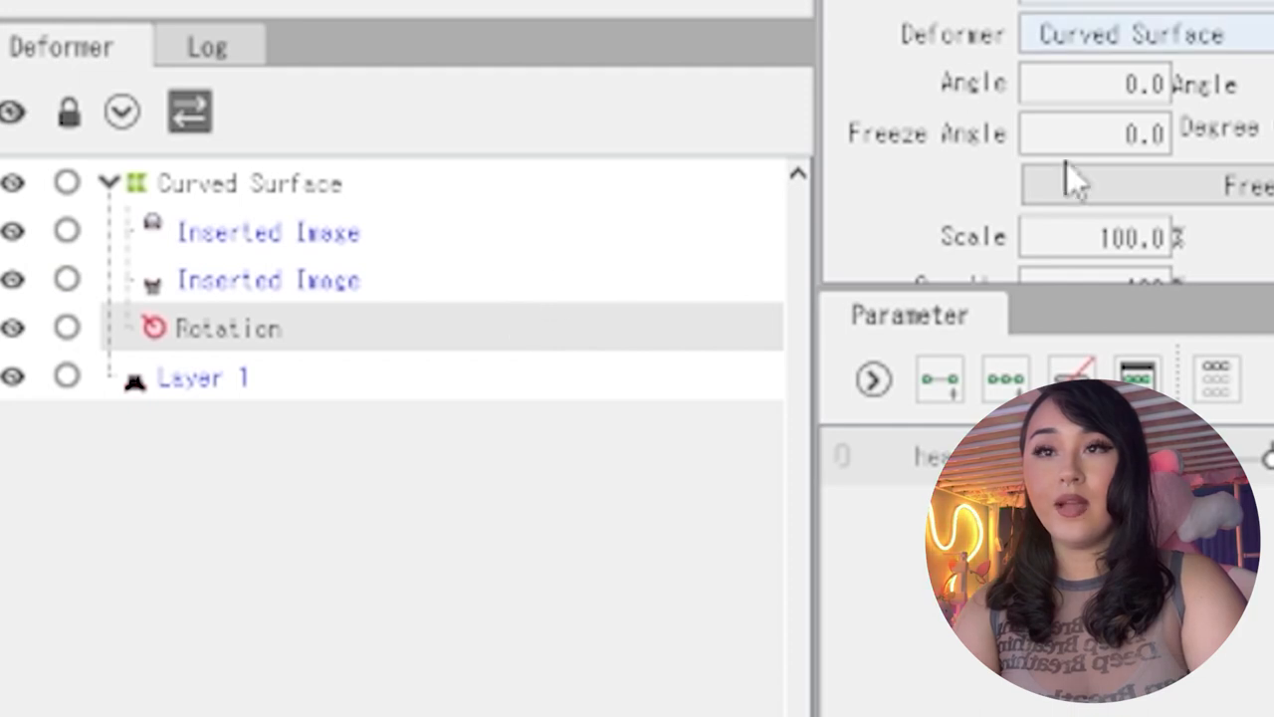
Nest the body mesh under the Rotation deformer and expand its hierarchy
left_click(303, 276)
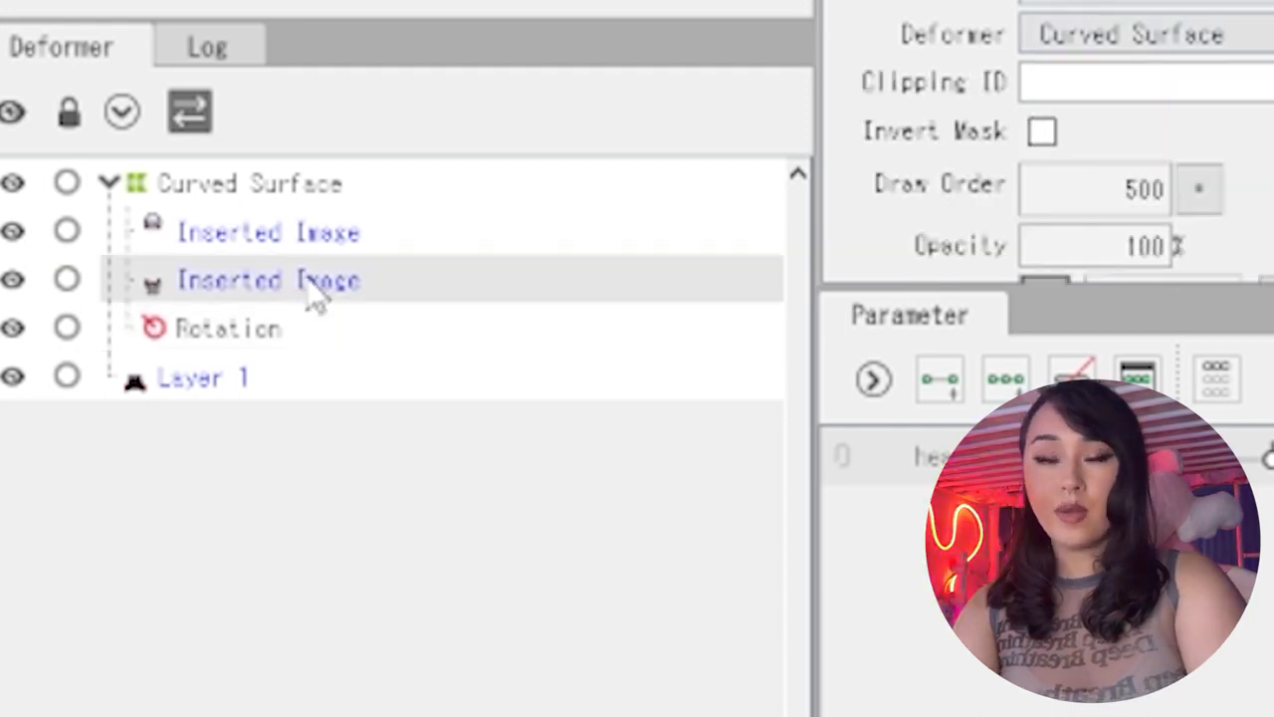
left_click_drag(317, 294, 255, 307)
left_click(127, 279)
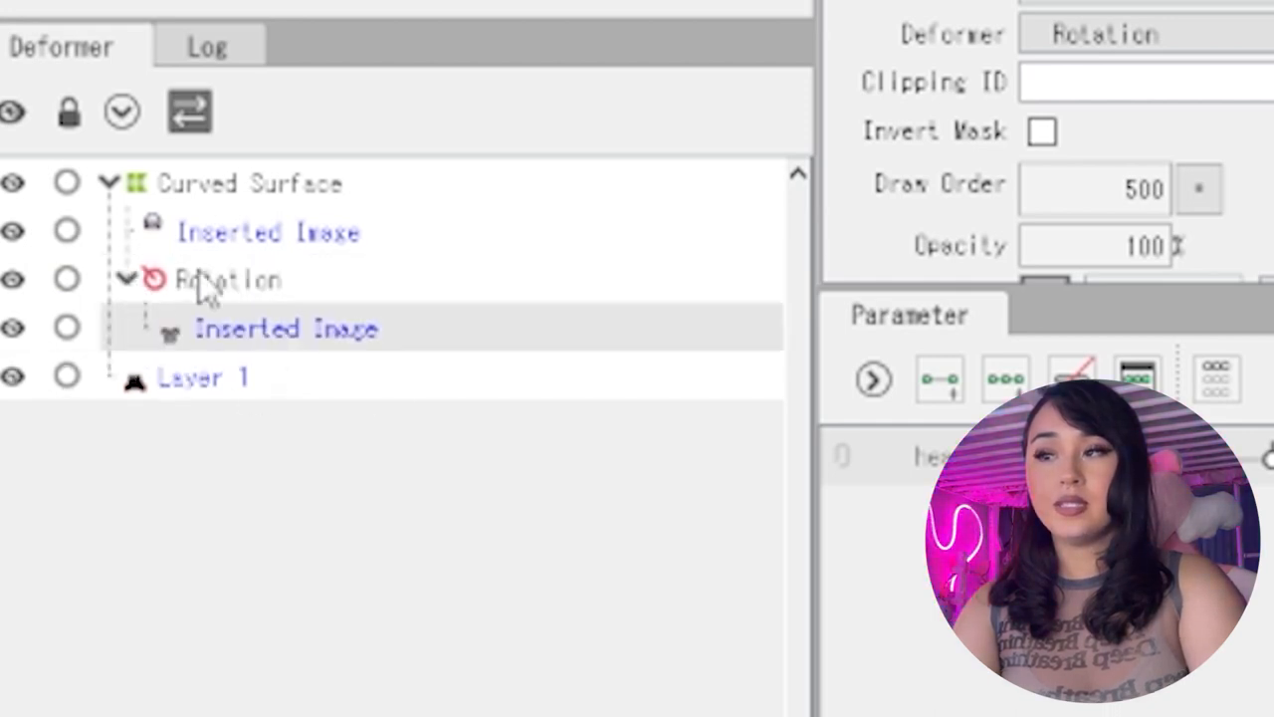
Examine the Rotation and Curved Surface deformers in the hierarchy and rotate the Rotation deformer slightly to test its effect
left_click(227, 285)
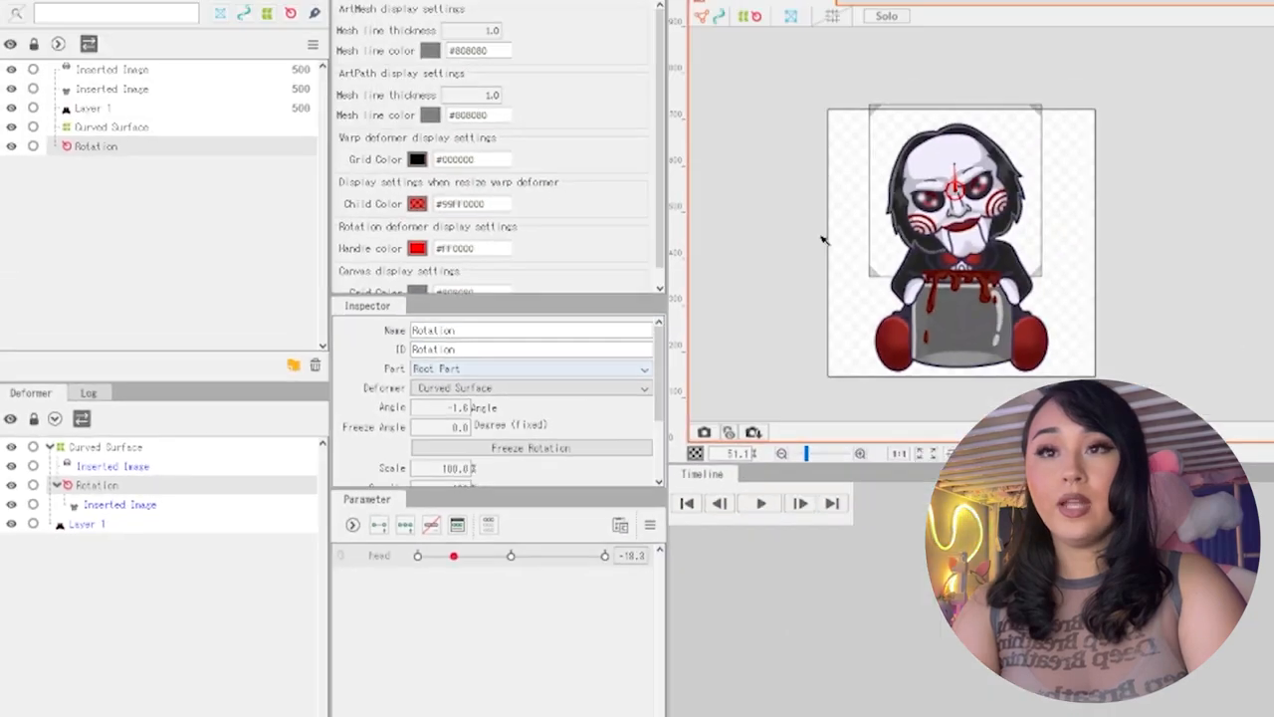
mouse_move(956, 170)
left_mouse_down()
mouse_move(996, 139)
mouse_move(1114, 186)
mouse_move(940, 189)
mouse_move(1080, 199)
mouse_move(687, 209)
mouse_move(1042, 171)
mouse_move(995, 184)
mouse_move(876, 180)
mouse_move(955, 243)
mouse_move(960, 168)
mouse_move(955, 180)
mouse_move(1020, 158)
mouse_move(992, 266)
mouse_move(978, 176)
mouse_move(971, 184)
left_mouse_up()
left_click(211, 448)
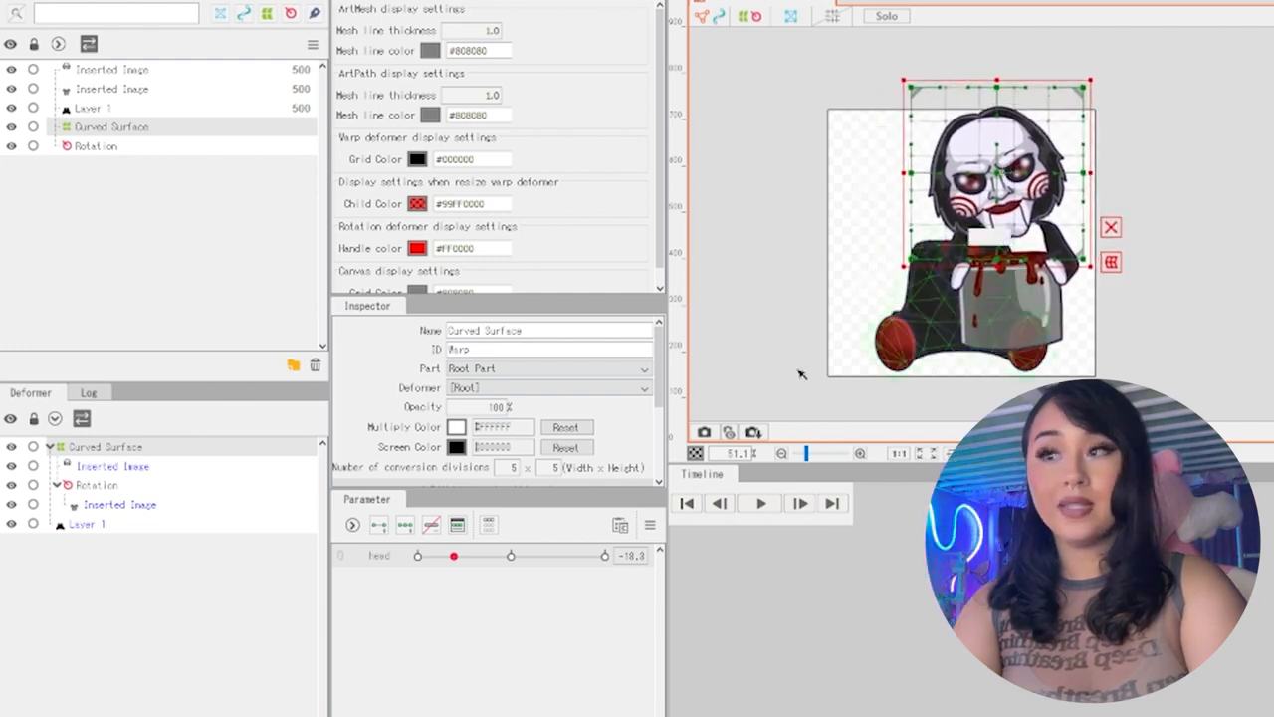
left_click(117, 486)
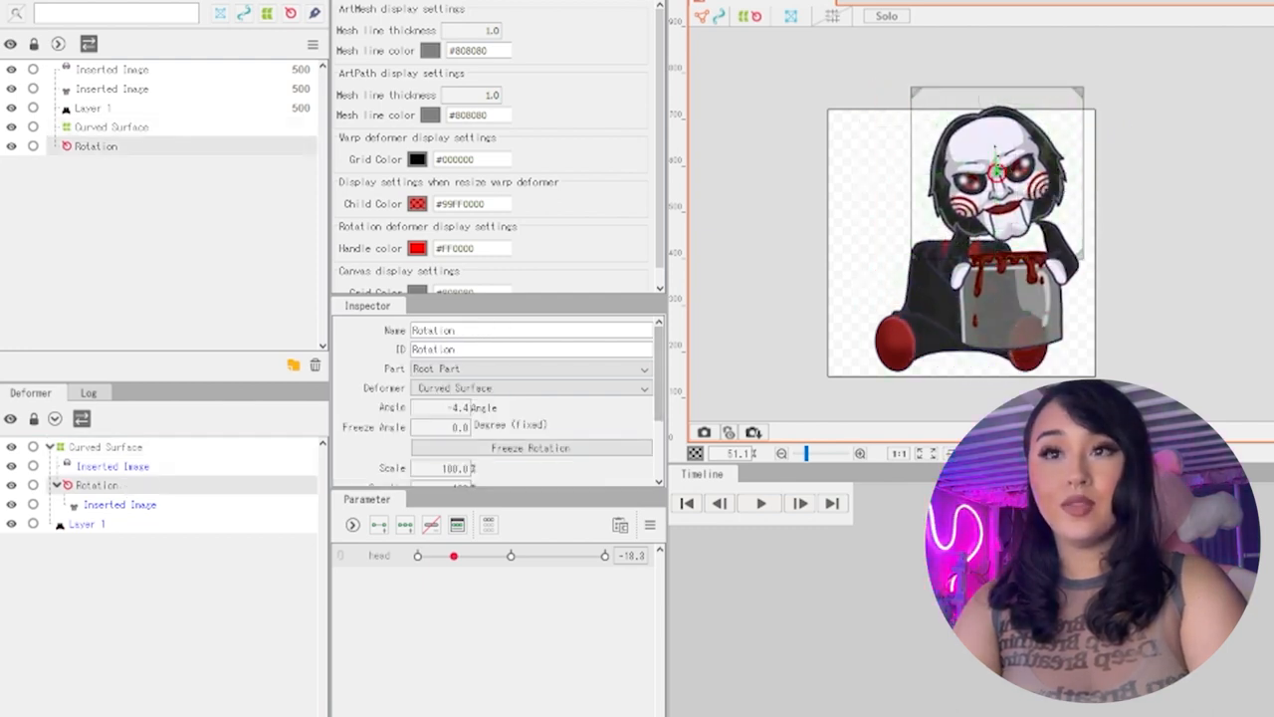
mouse_move(995, 148)
left_mouse_down()
mouse_move(961, 156)
mouse_move(960, 129)
mouse_move(992, 147)
left_mouse_up()
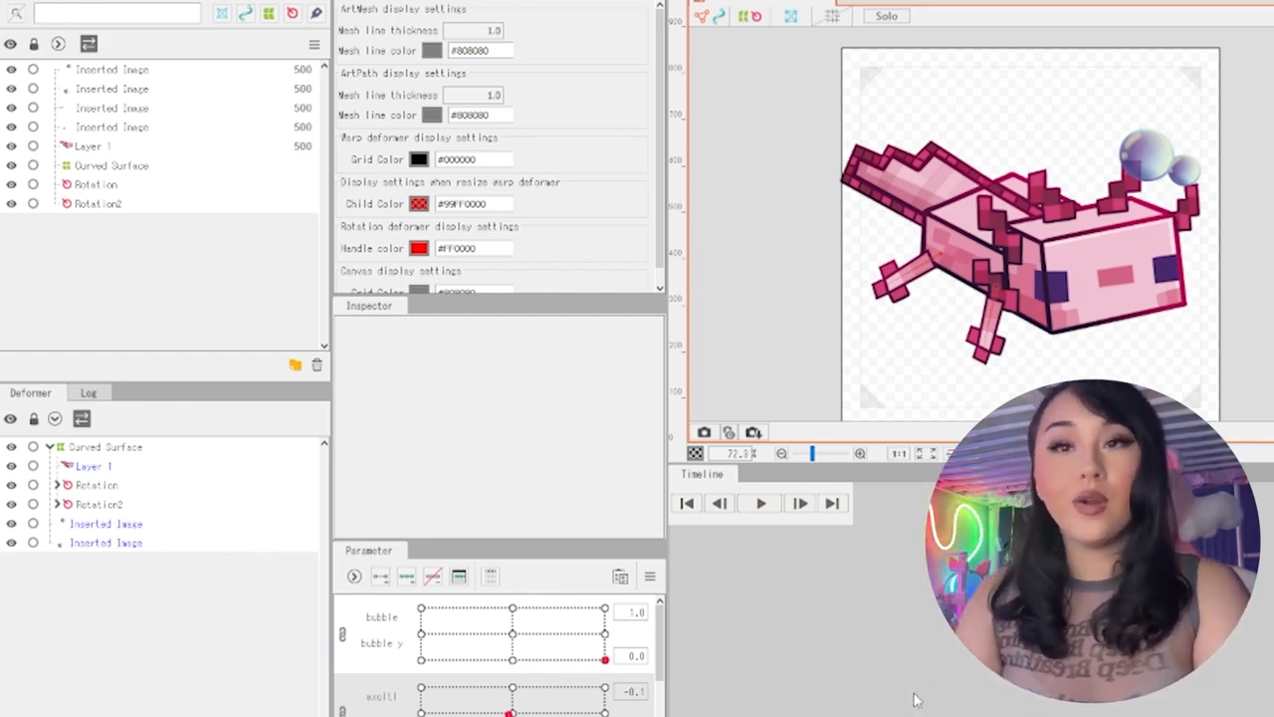
Select the axolotl's Layer 1 mesh and sweep the axolotl position and arm parameters to preview the movement
left_click(1033, 269)
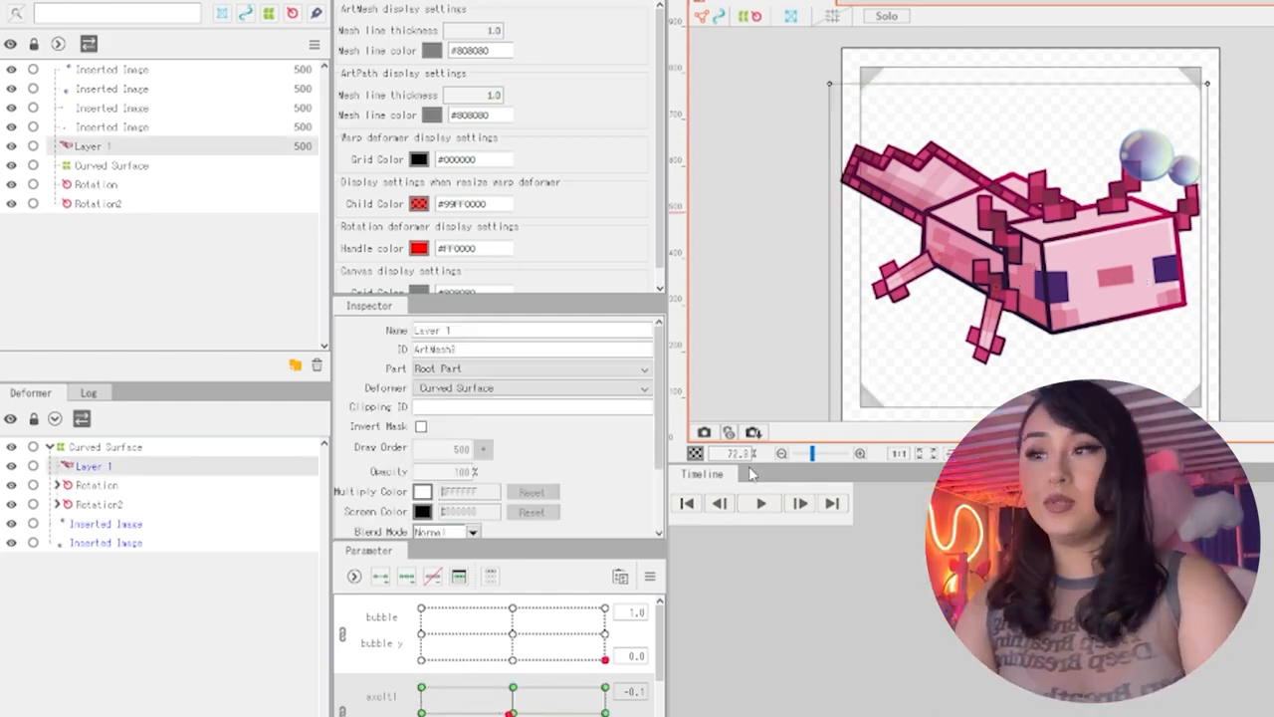
scroll(517, 672, "down", 2)
left_click_drag(518, 658, 513, 643)
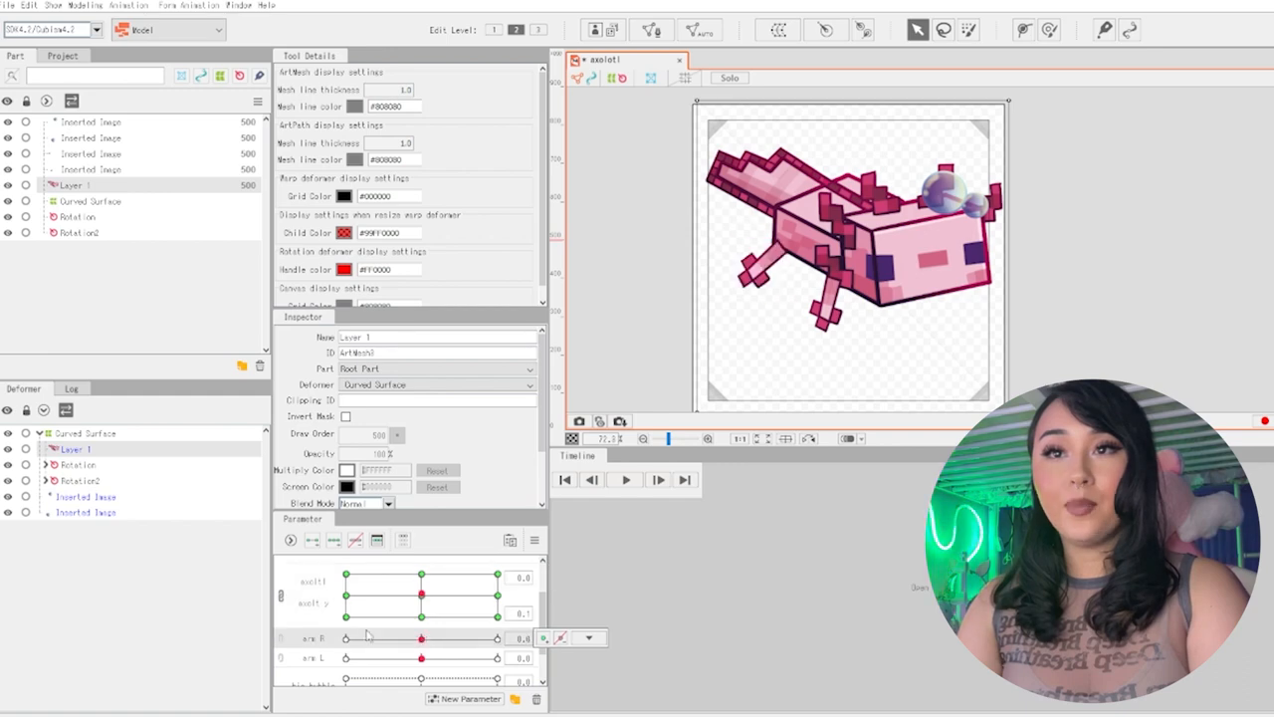
left_click_drag(366, 635, 338, 635)
left_click(591, 660)
left_click_drag(424, 657, 375, 657)
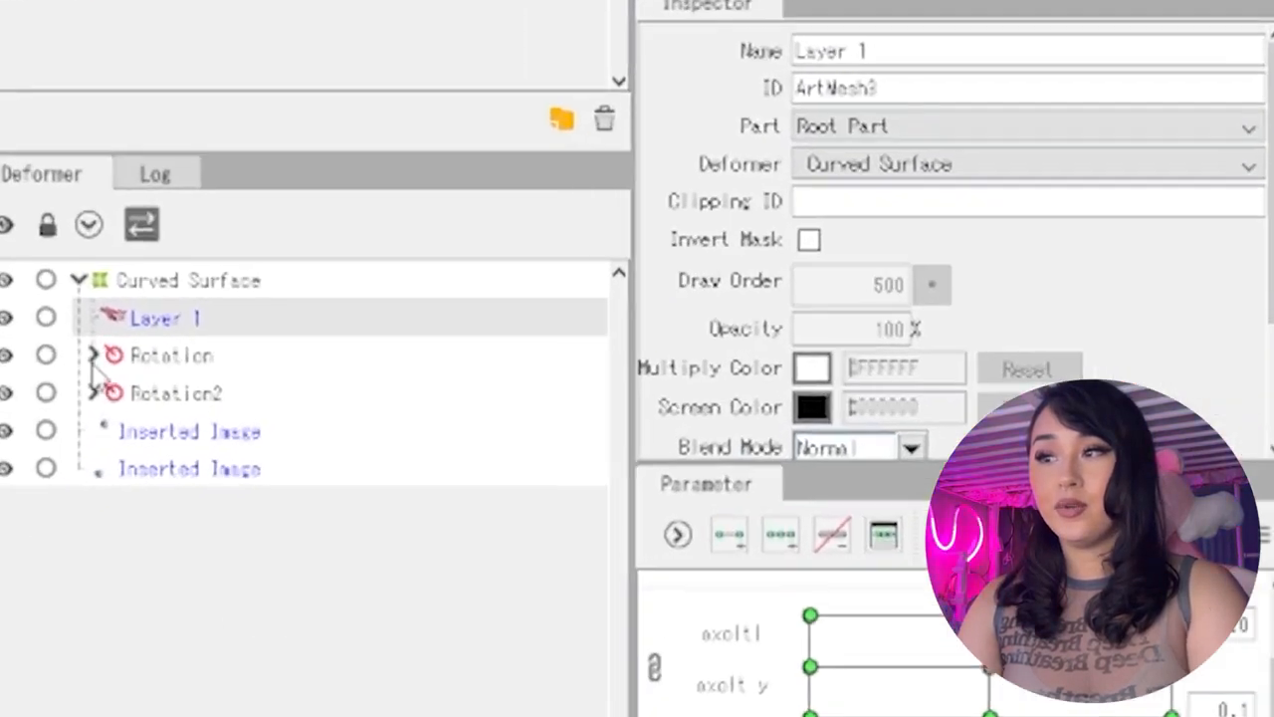
Expand the Rotation and Rotation2 deformers and test how the axolotl's body and arm parameters move their child meshes
left_click(46, 465)
left_click(45, 481)
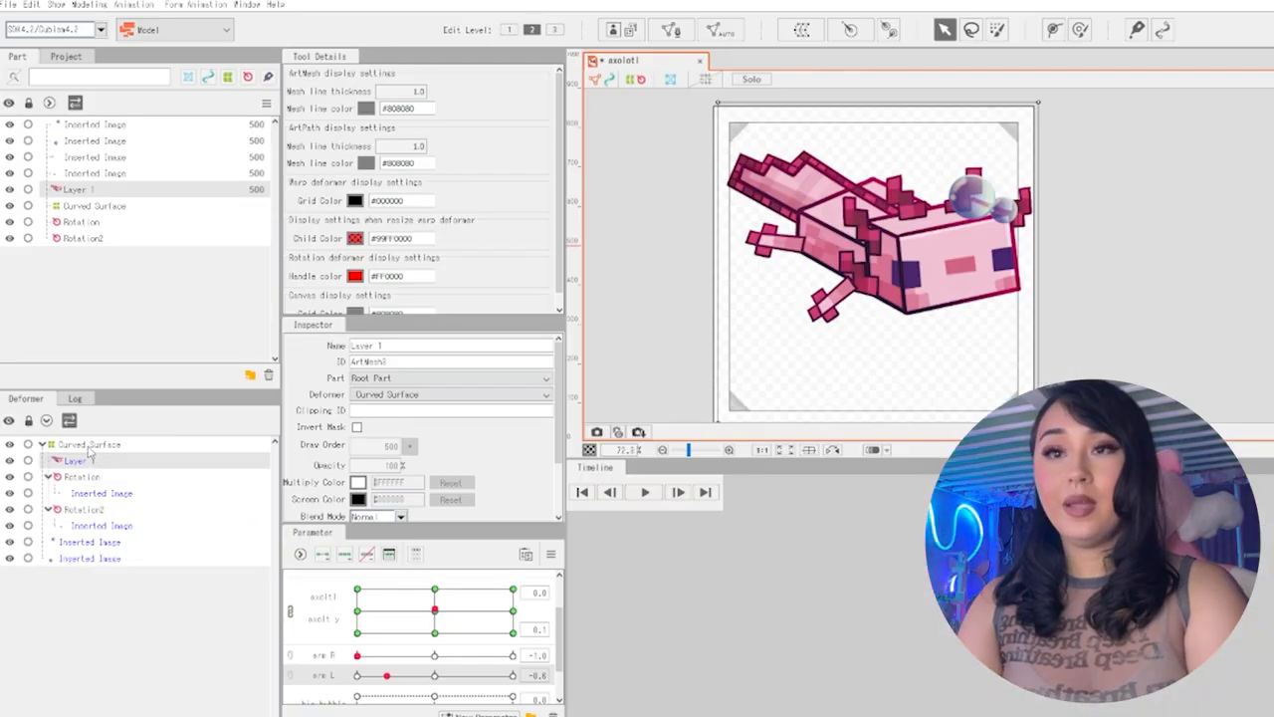
mouse_move(434, 610)
left_mouse_down()
mouse_move(426, 619)
mouse_move(434, 609)
left_mouse_up()
left_click_drag(357, 654, 453, 677)
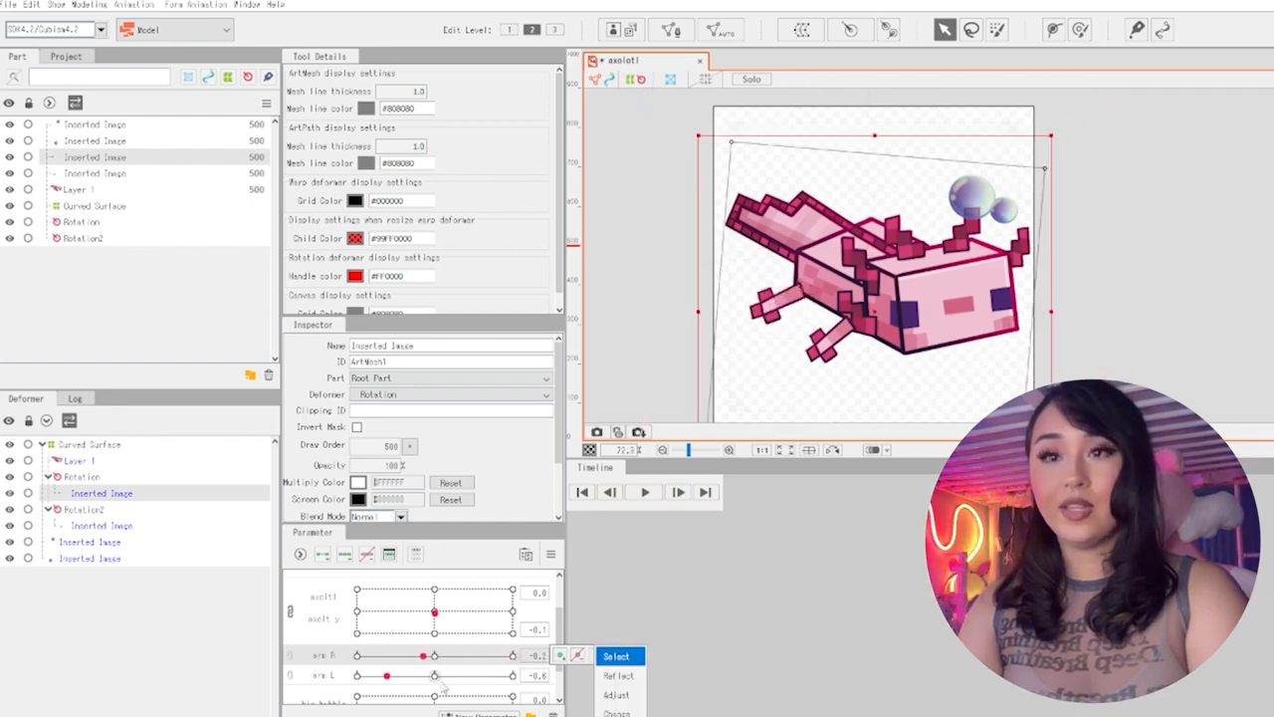
left_click_drag(436, 613, 429, 611)
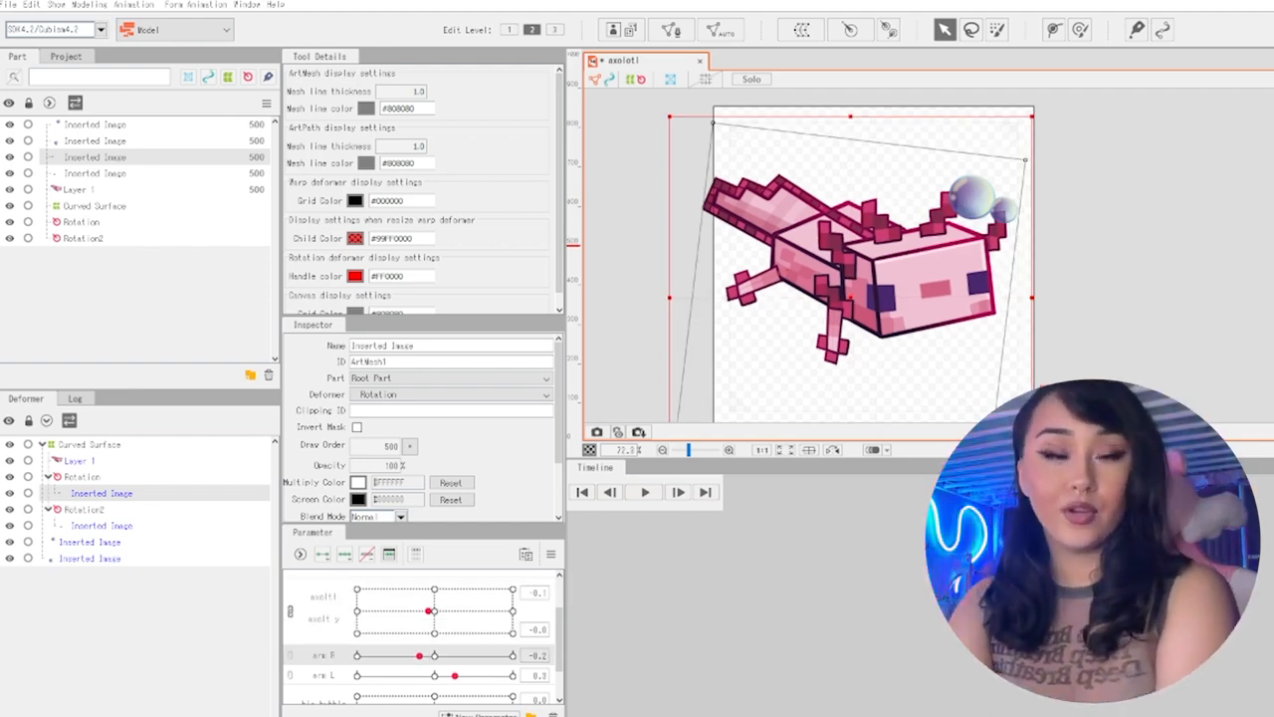
Preview the axolotl's position, arm R, arm L and big bubble parameters by moving each through its range
left_click_drag(434, 612, 435, 614)
left_click_drag(421, 656, 448, 708)
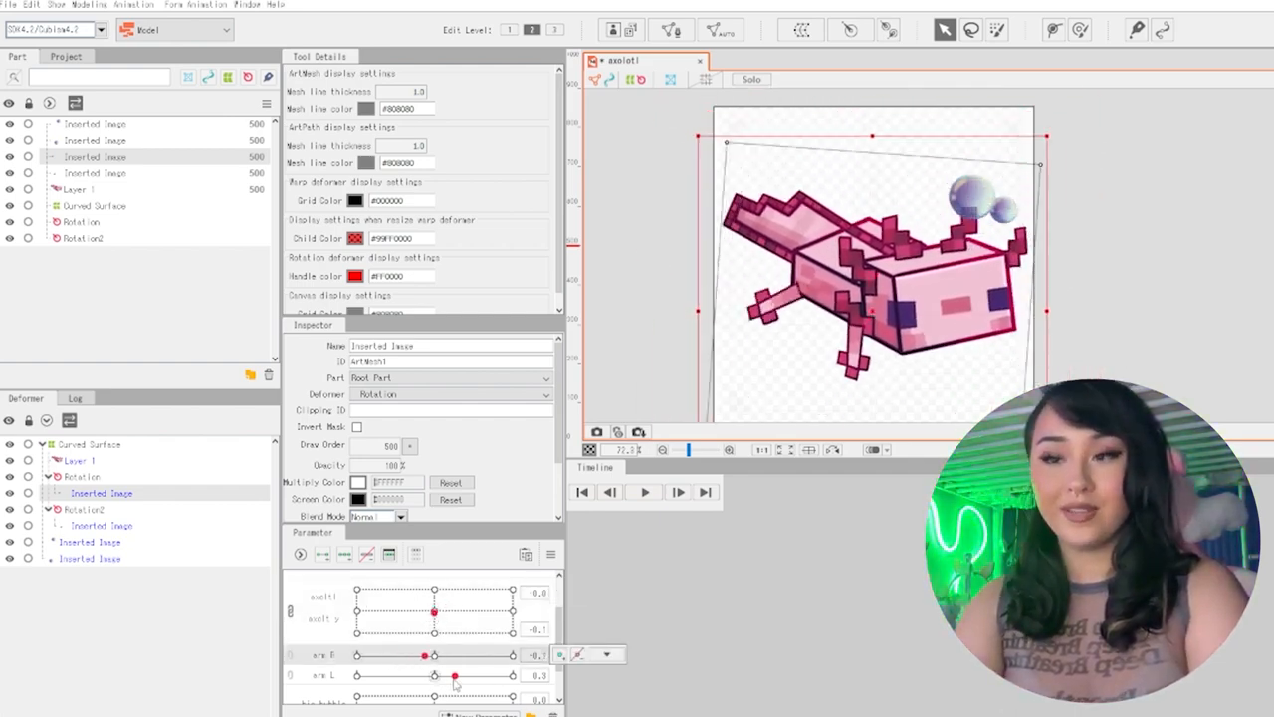
left_click_drag(454, 683, 446, 684)
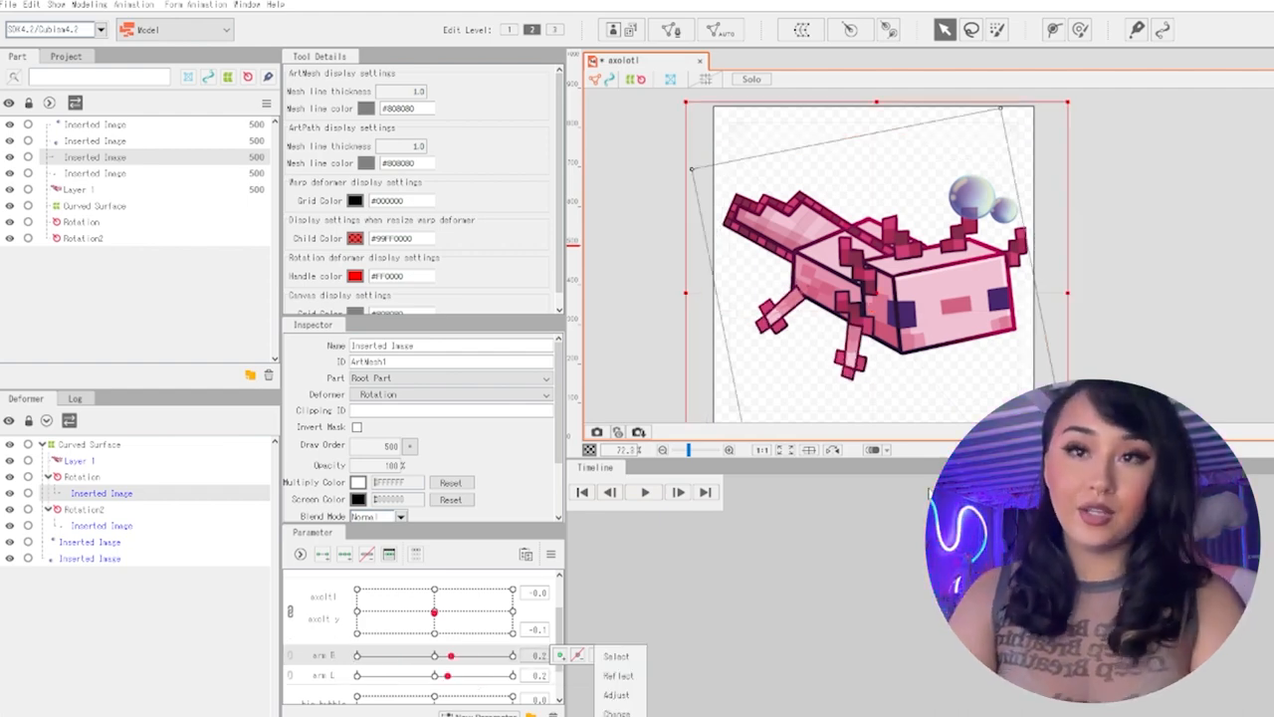
left_click_drag(432, 686, 450, 648)
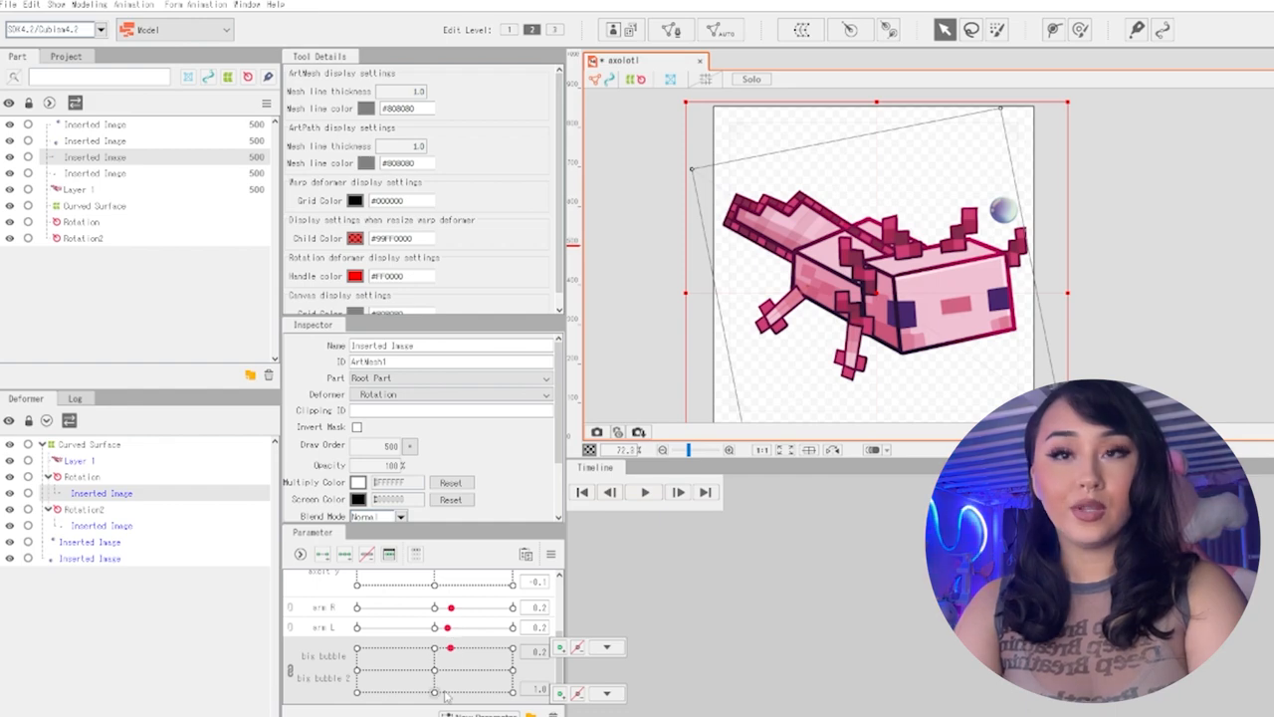
left_click_drag(438, 694, 439, 661)
Switch back to the puppet model, set the head parameter to -30 and shift the head mesh at that key
mouse_move(444, 714)
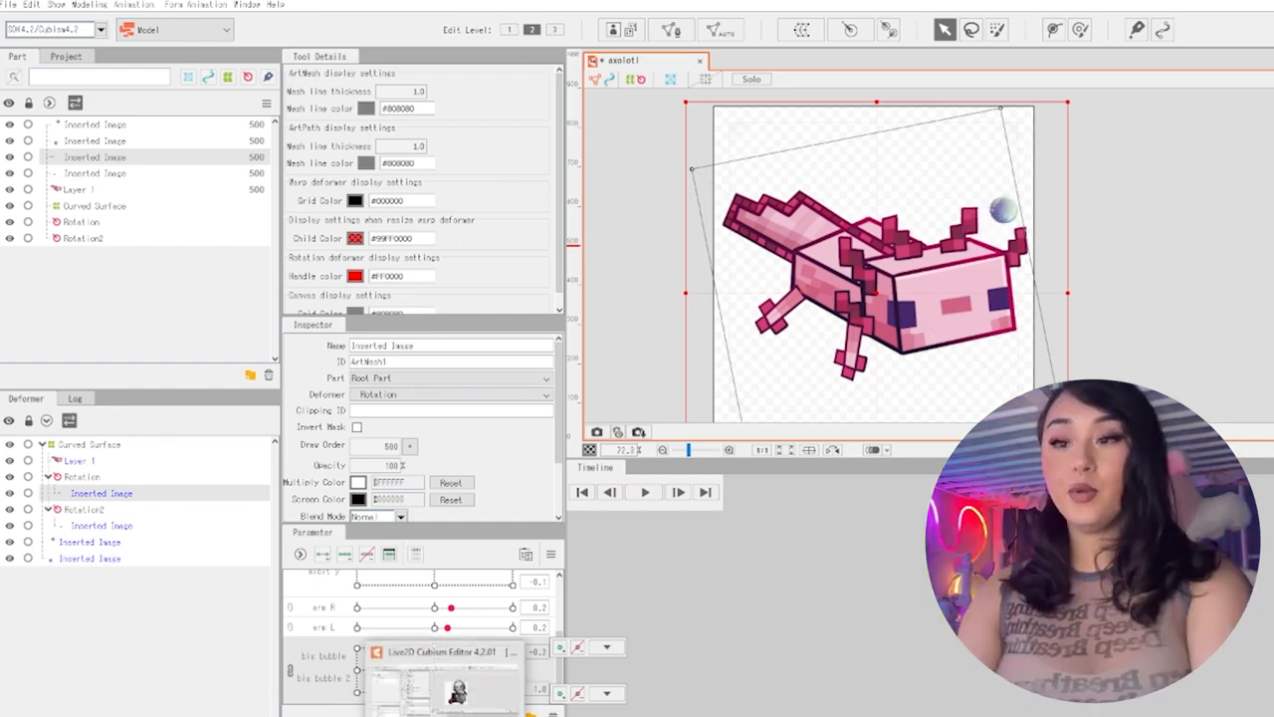
left_click(444, 686)
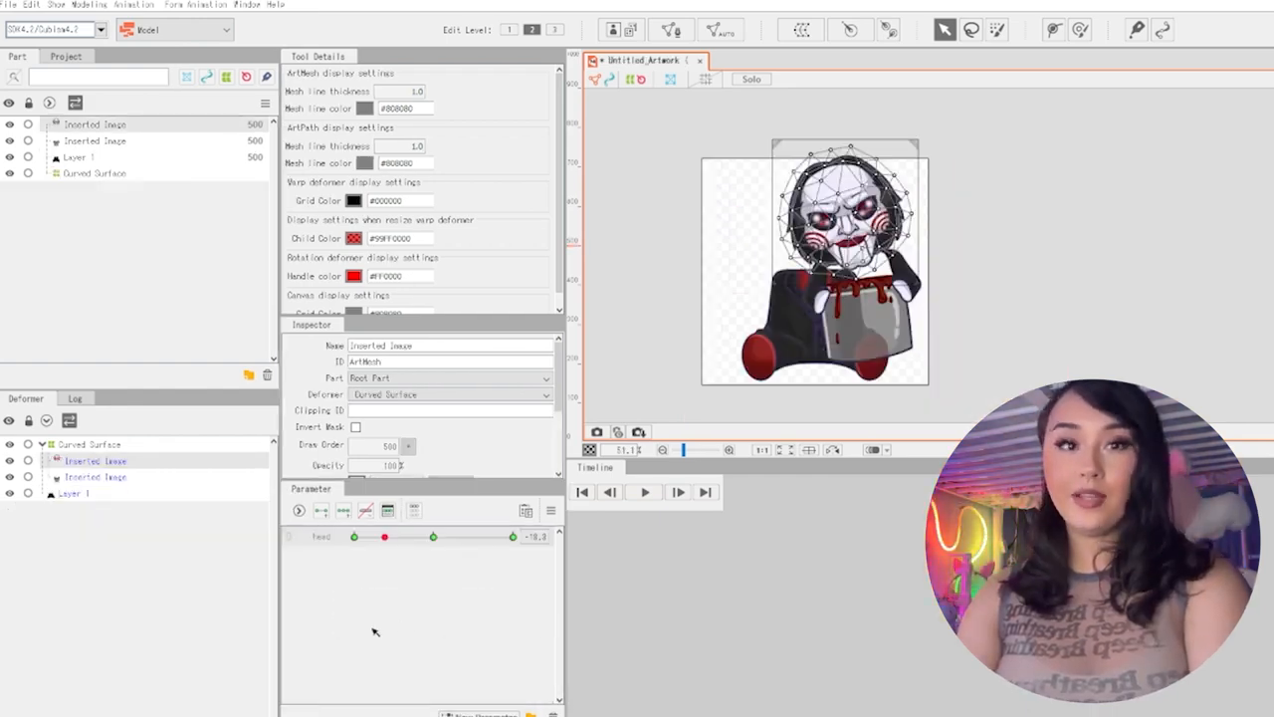
left_click_drag(384, 536, 353, 536)
left_click_drag(848, 229, 828, 240)
Create Parameter1 and give it three key points for the puppet's Layer 1 body mesh
left_click(92, 141)
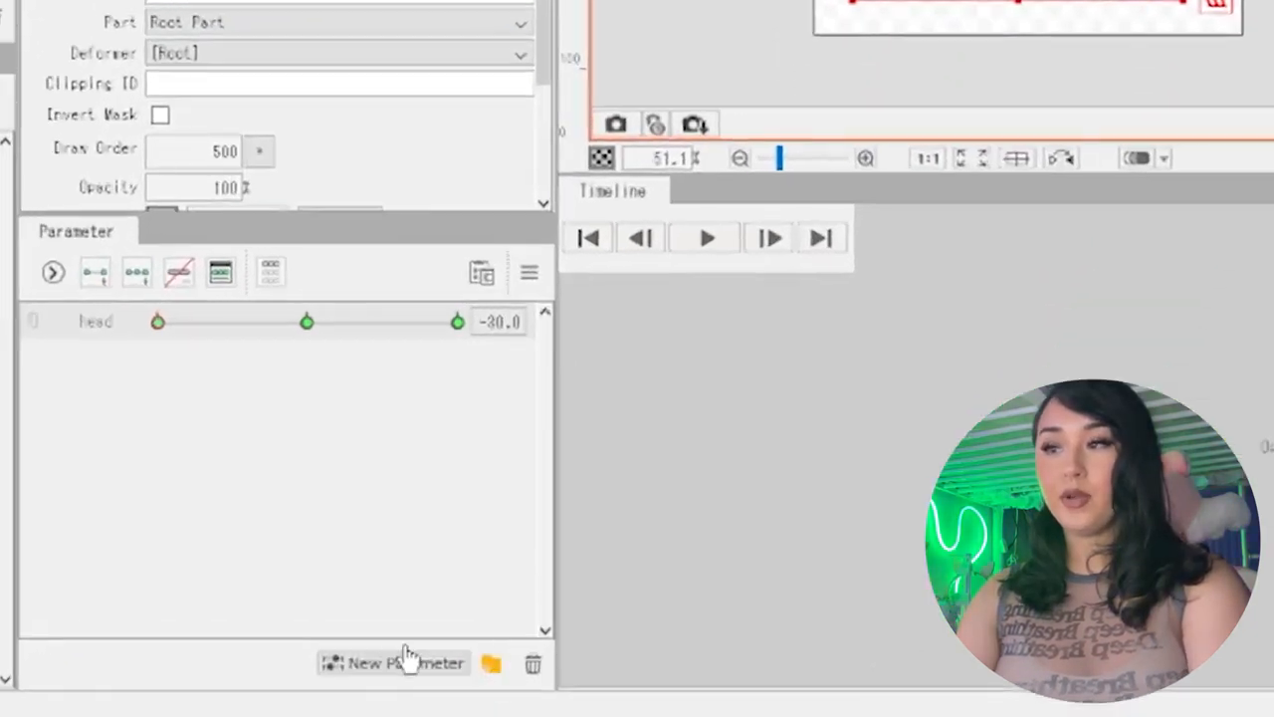
left_click(476, 714)
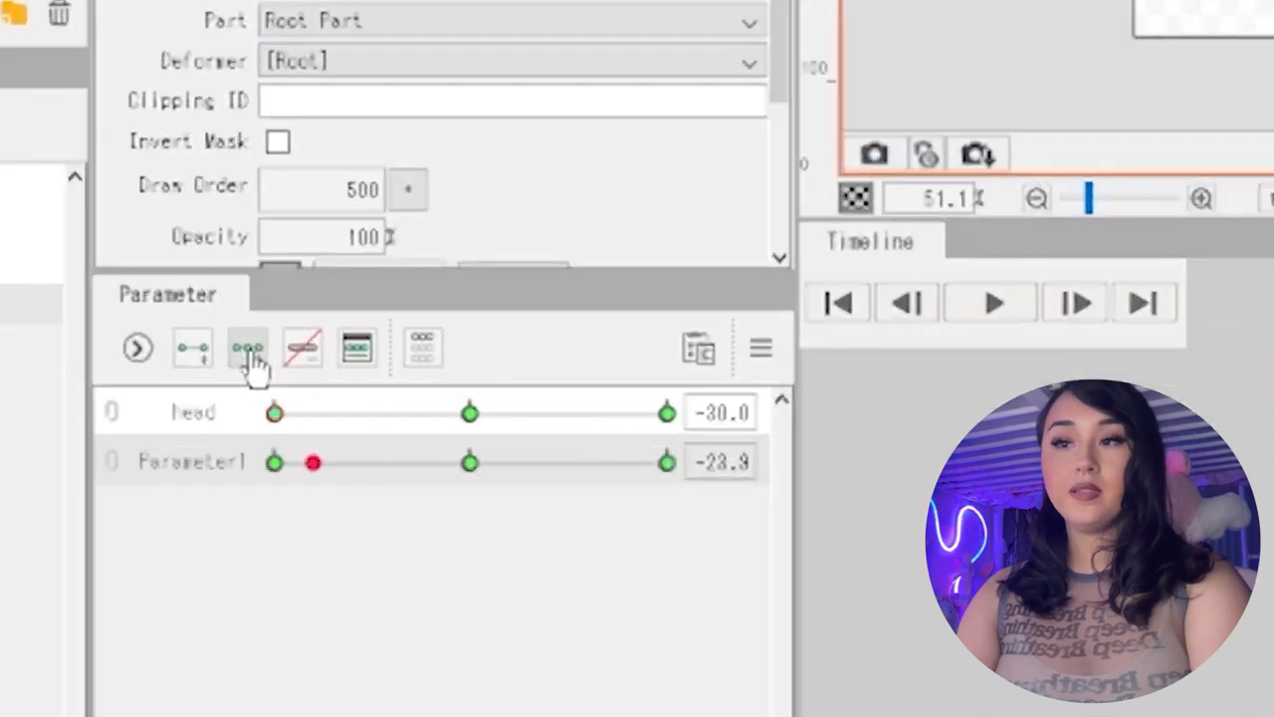
left_click(275, 464)
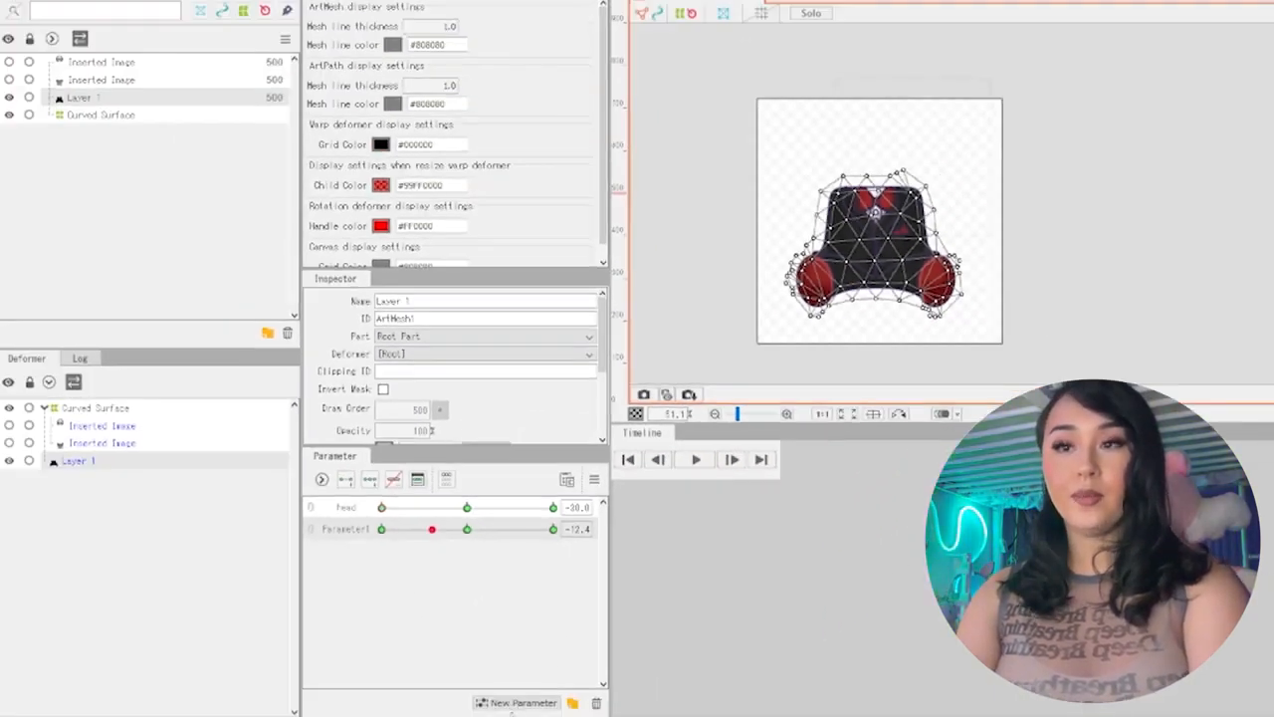
Create Parameter2 with three key points for Layer 1 and link it with Parameter1 into a two-axis grid
left_click(513, 702)
key("Return")
left_click(381, 549)
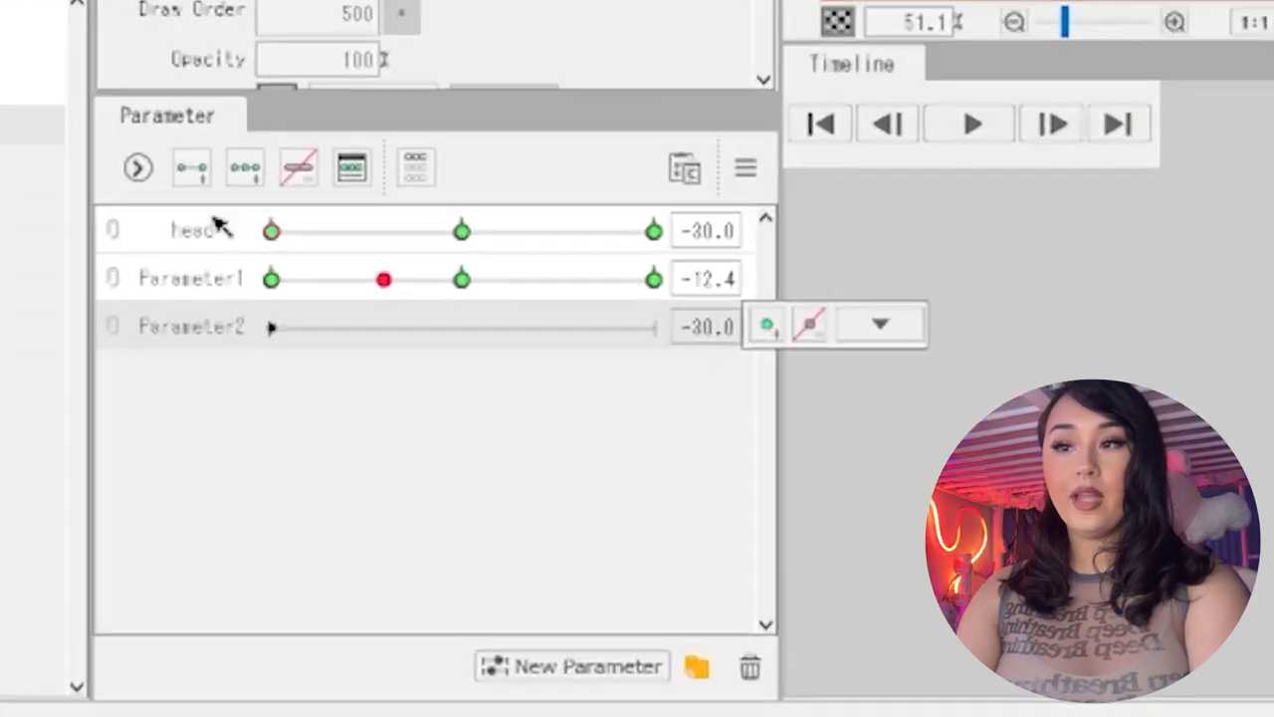
left_click(369, 478)
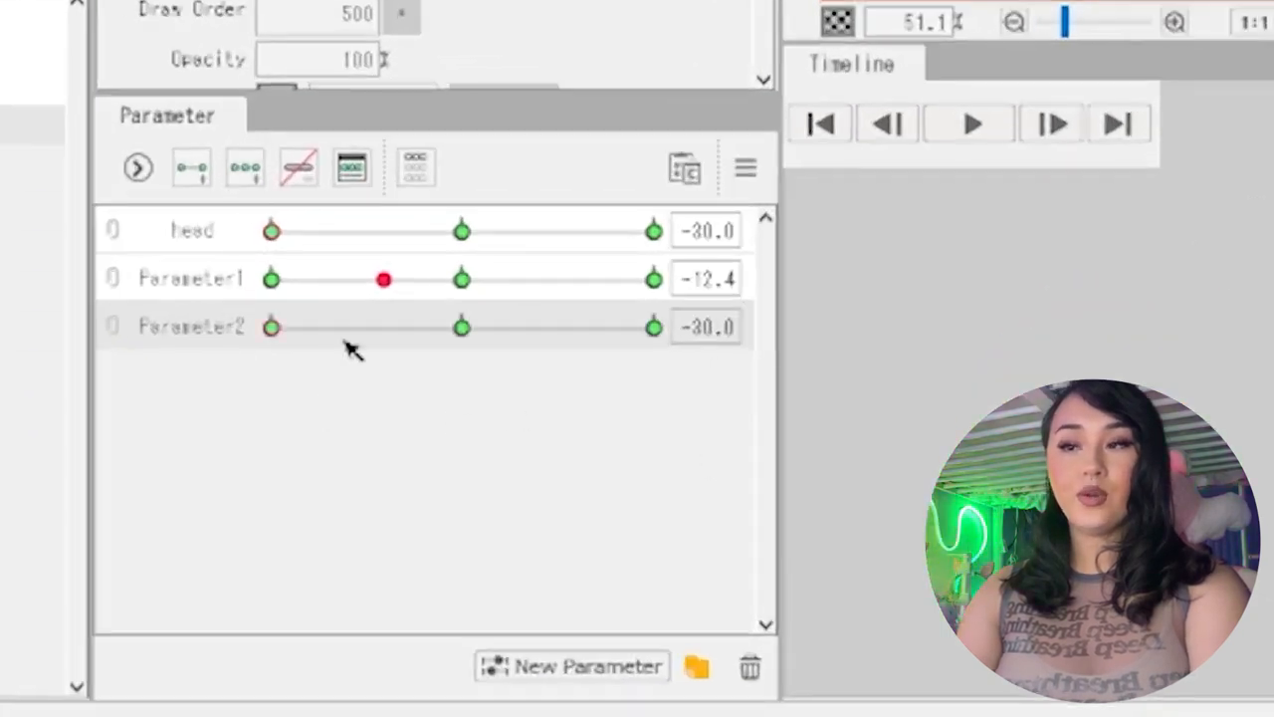
left_click(114, 300)
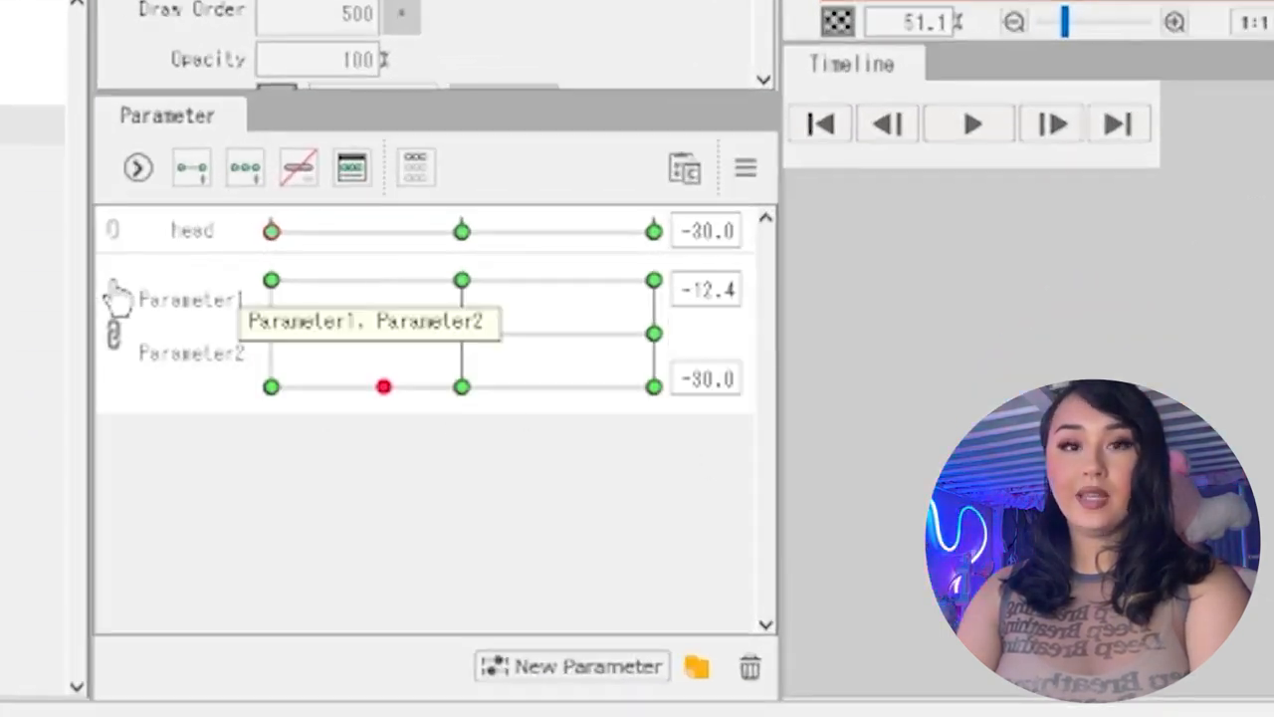
With Parameter2 at -30, move the Layer 1 mesh down and left at Parameter1 -30 and straight down at Parameter1 0
left_click_drag(483, 361, 213, 441)
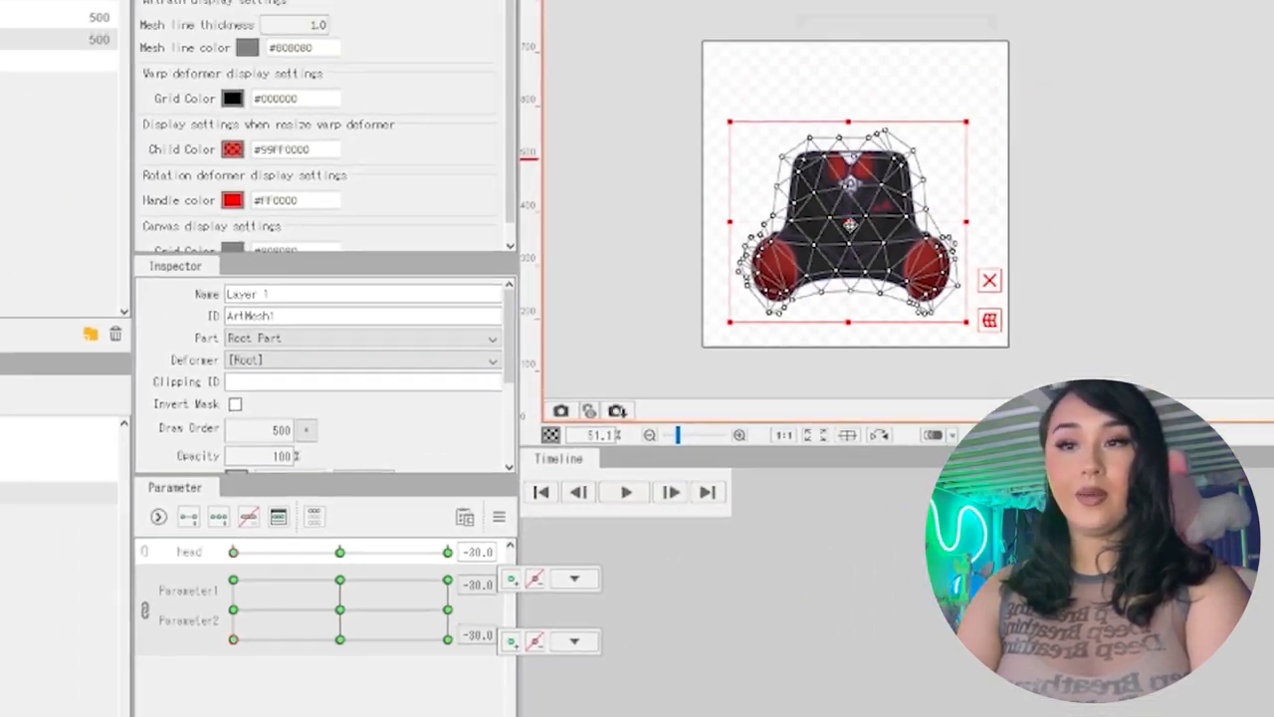
left_click(339, 608)
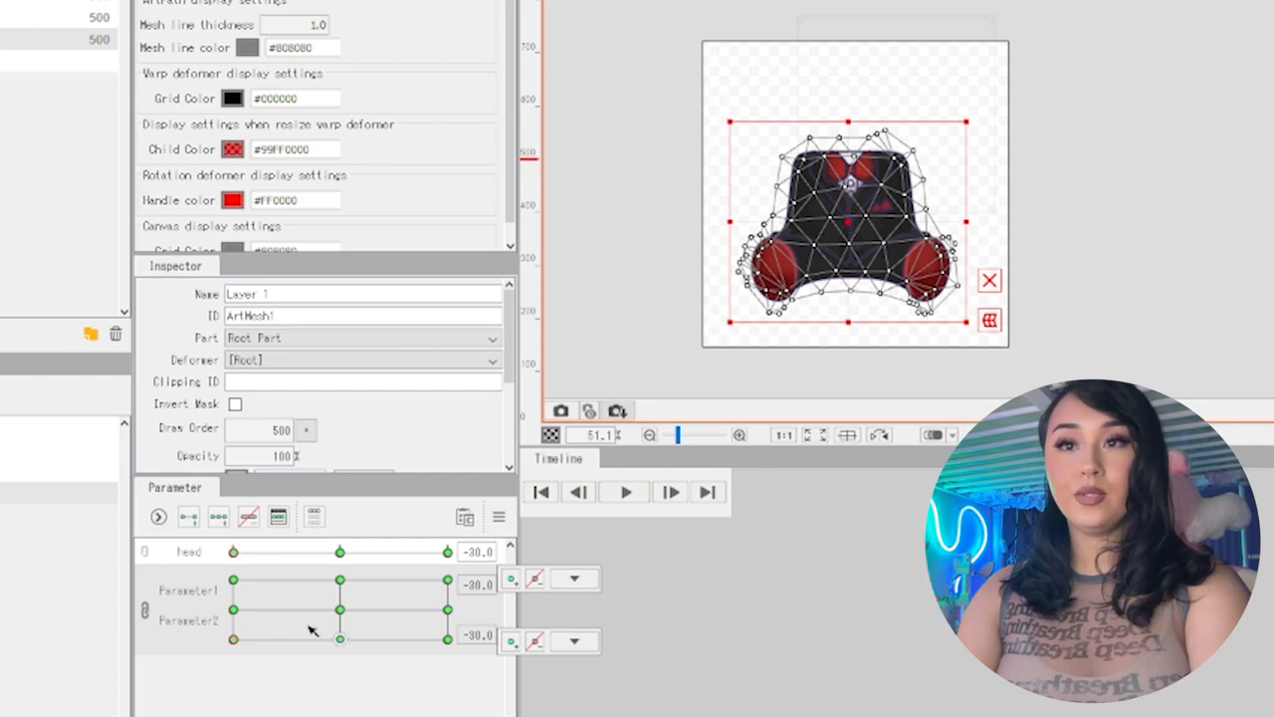
left_click_drag(863, 224, 820, 259)
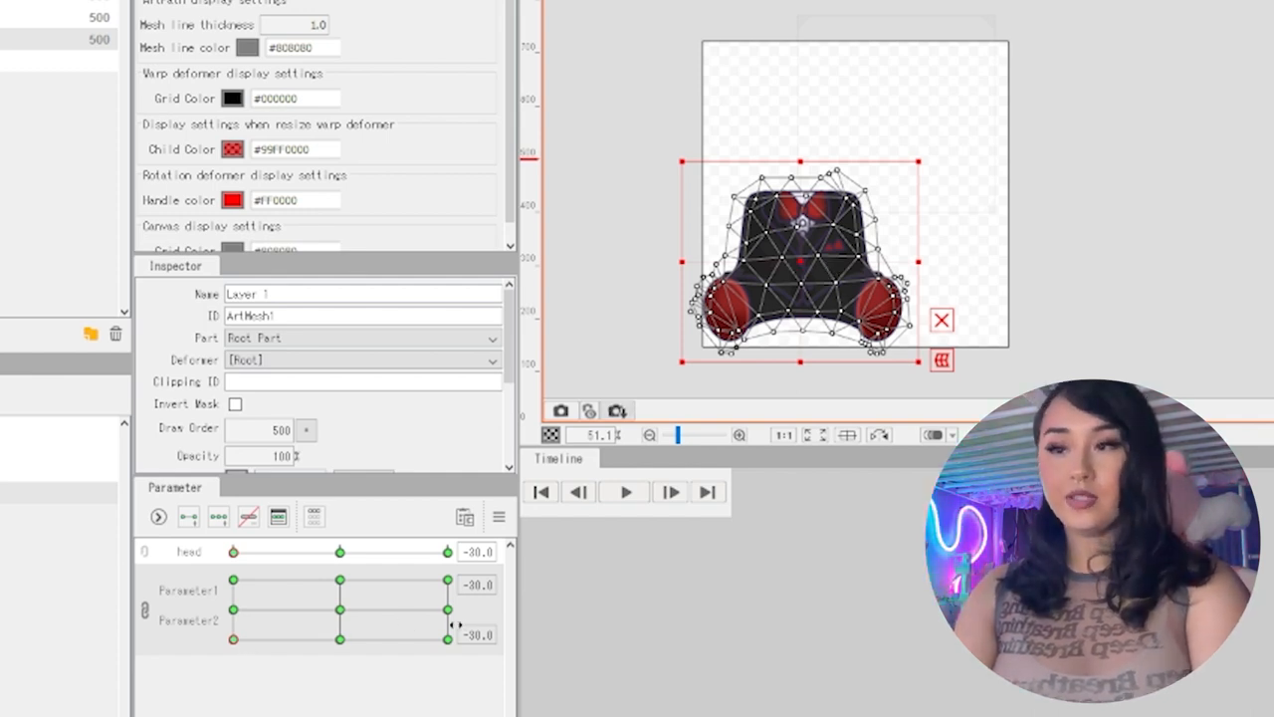
left_click_drag(802, 263, 788, 275)
left_click(339, 638)
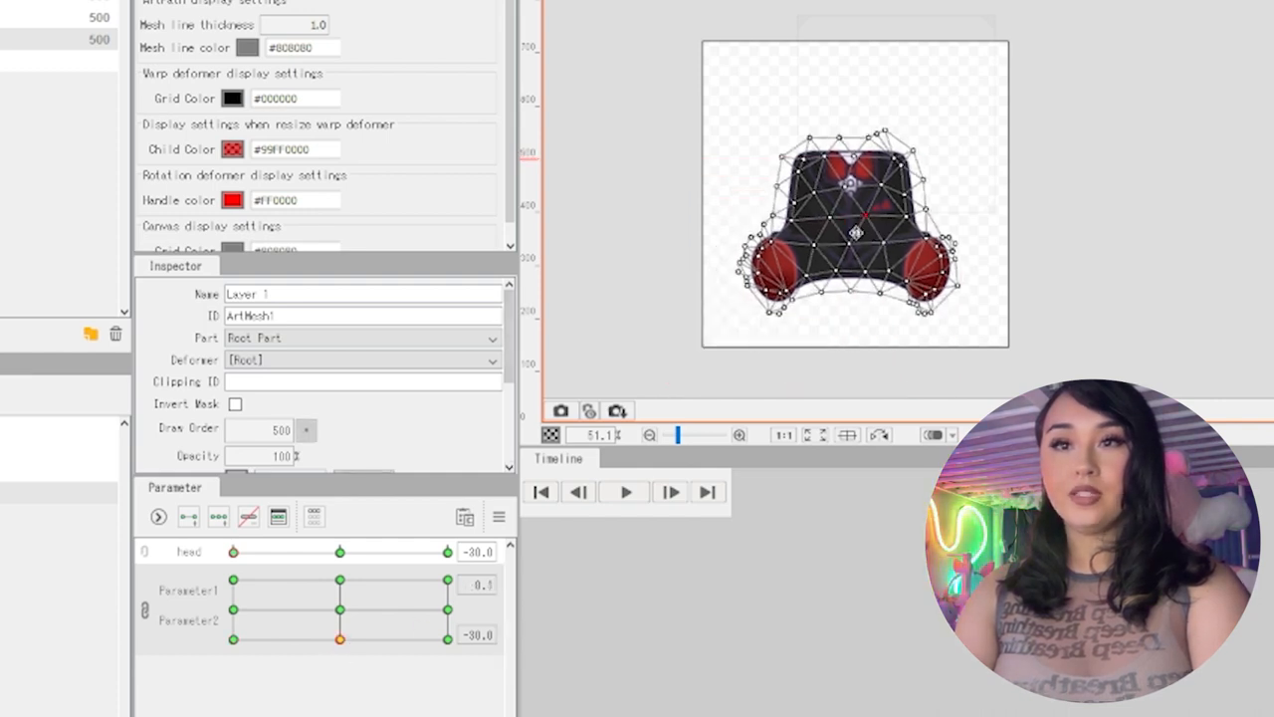
left_click_drag(854, 239, 864, 285)
With Parameter1 at 30, move Layer 1 down-right, right and up-right at the Parameter2 -30, 0 and 30 keys respectively
left_click(446, 638)
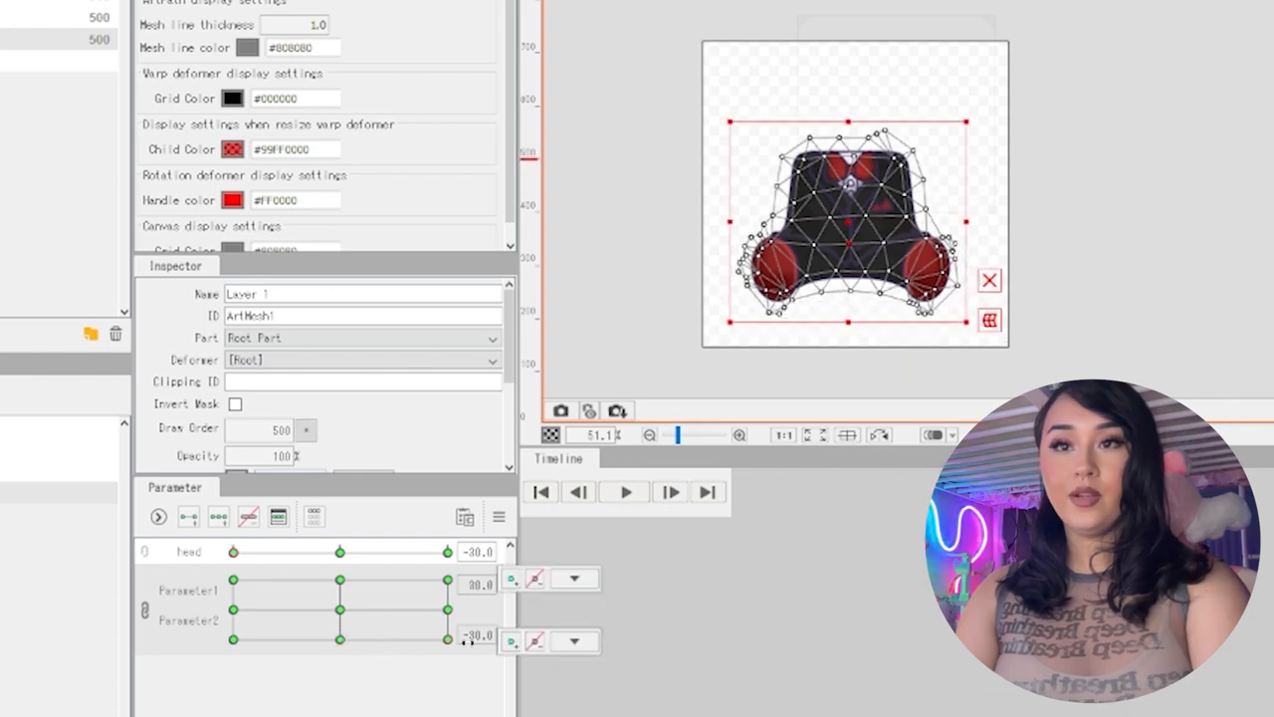
left_click(447, 609)
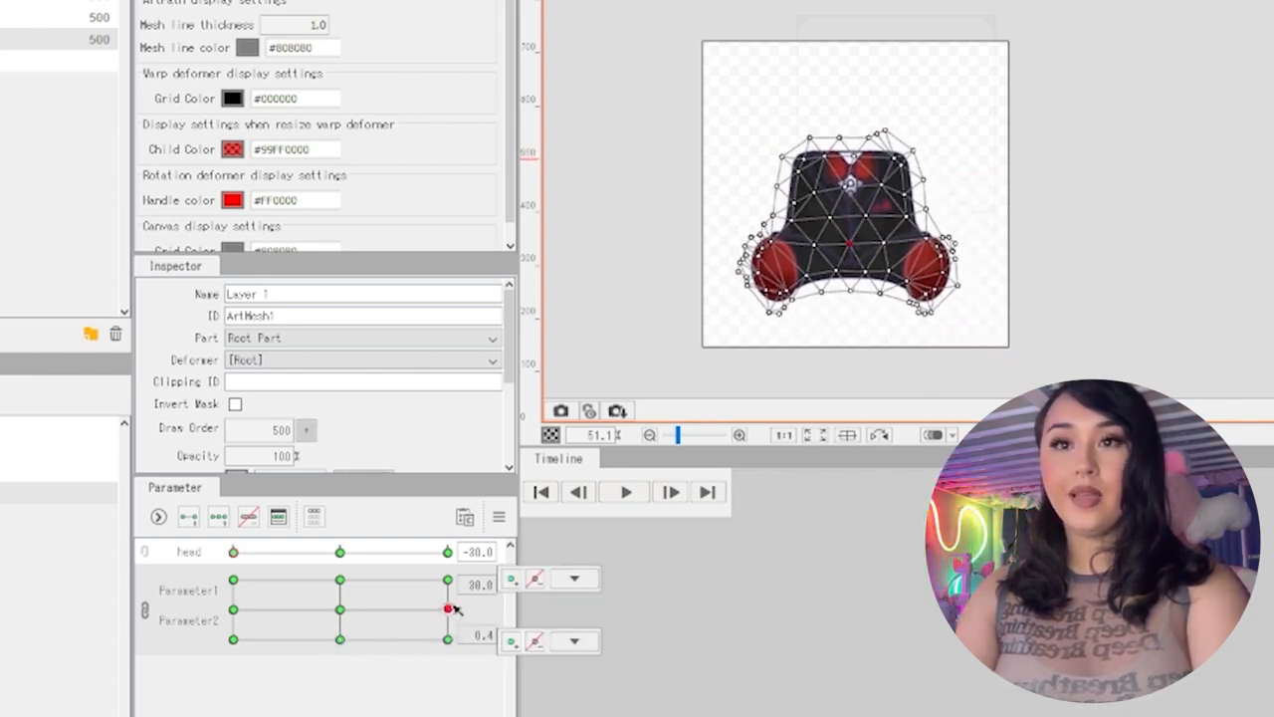
left_click_drag(846, 231, 942, 202)
left_click(447, 580)
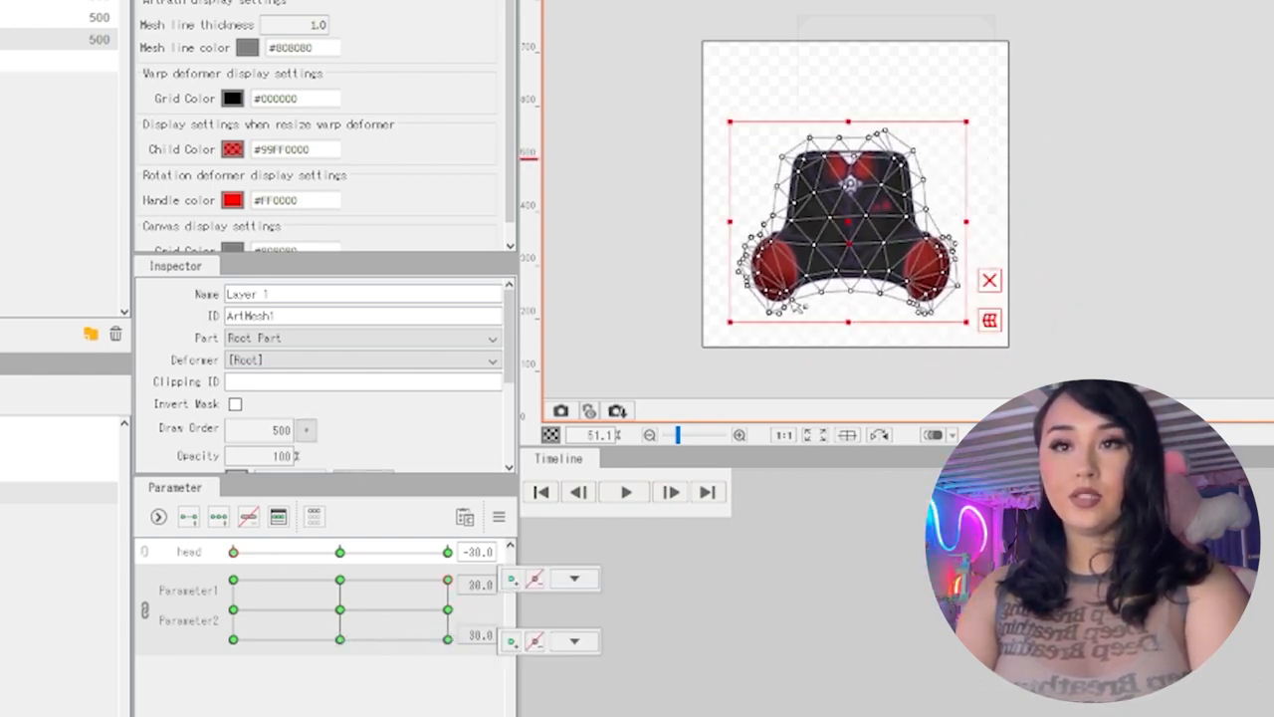
left_click_drag(856, 237, 934, 142)
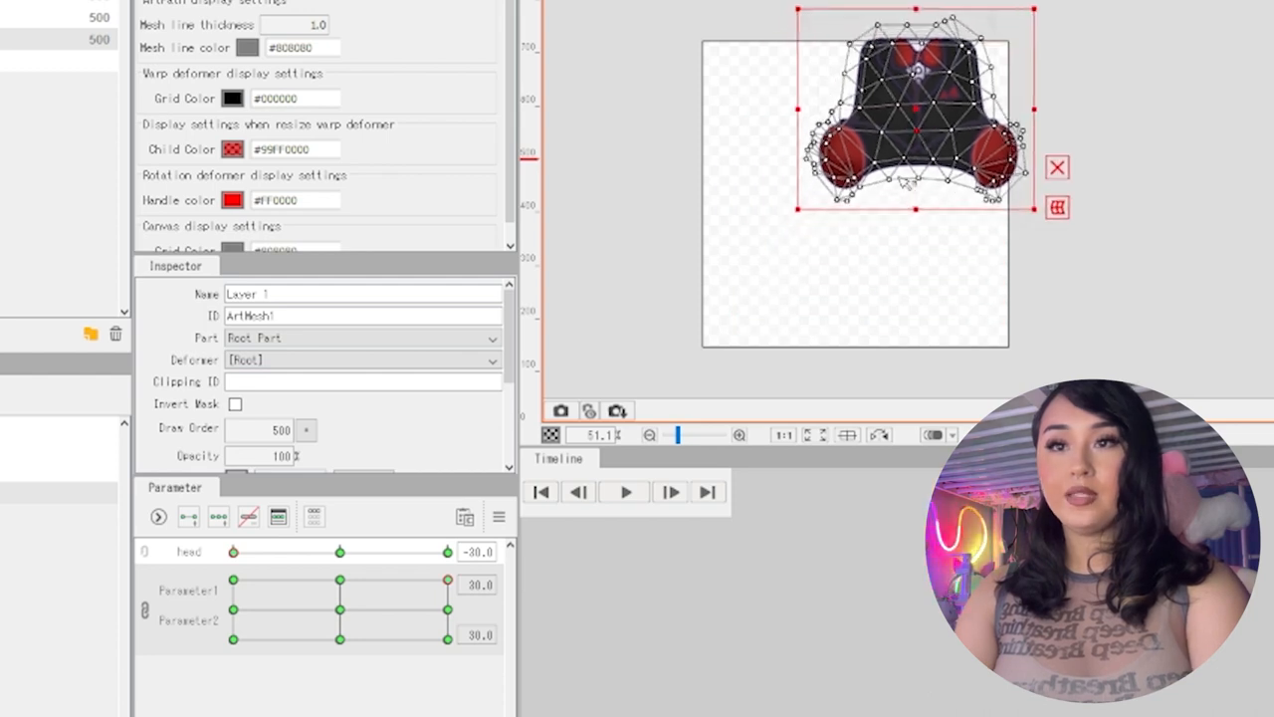
Sweep the linked Parameter1 and Parameter2 across their corner keys to check the Layer 1 mesh's movement
left_click_drag(447, 638, 239, 585)
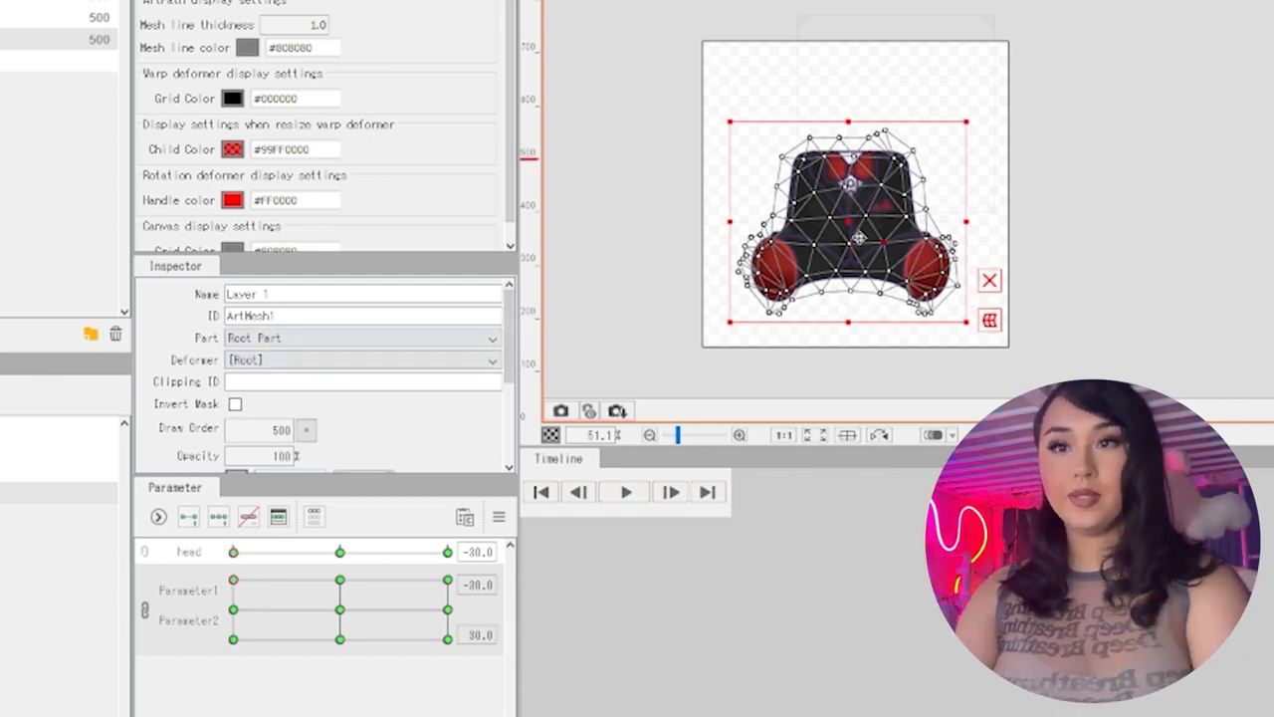
left_click_drag(233, 638, 458, 624)
left_click(375, 614)
left_click(447, 638)
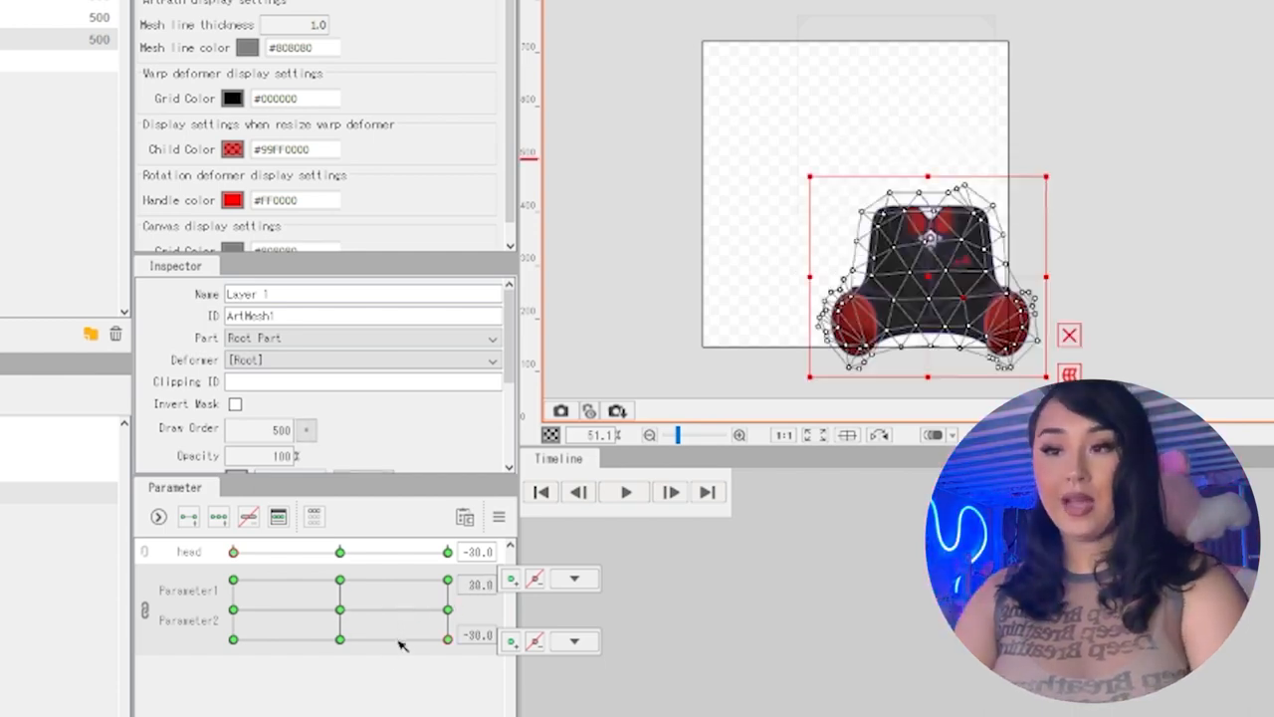
Set the Layer 1 mesh's opacity to 0% at the key with Parameter1 30 and Parameter2 30
left_click(447, 579)
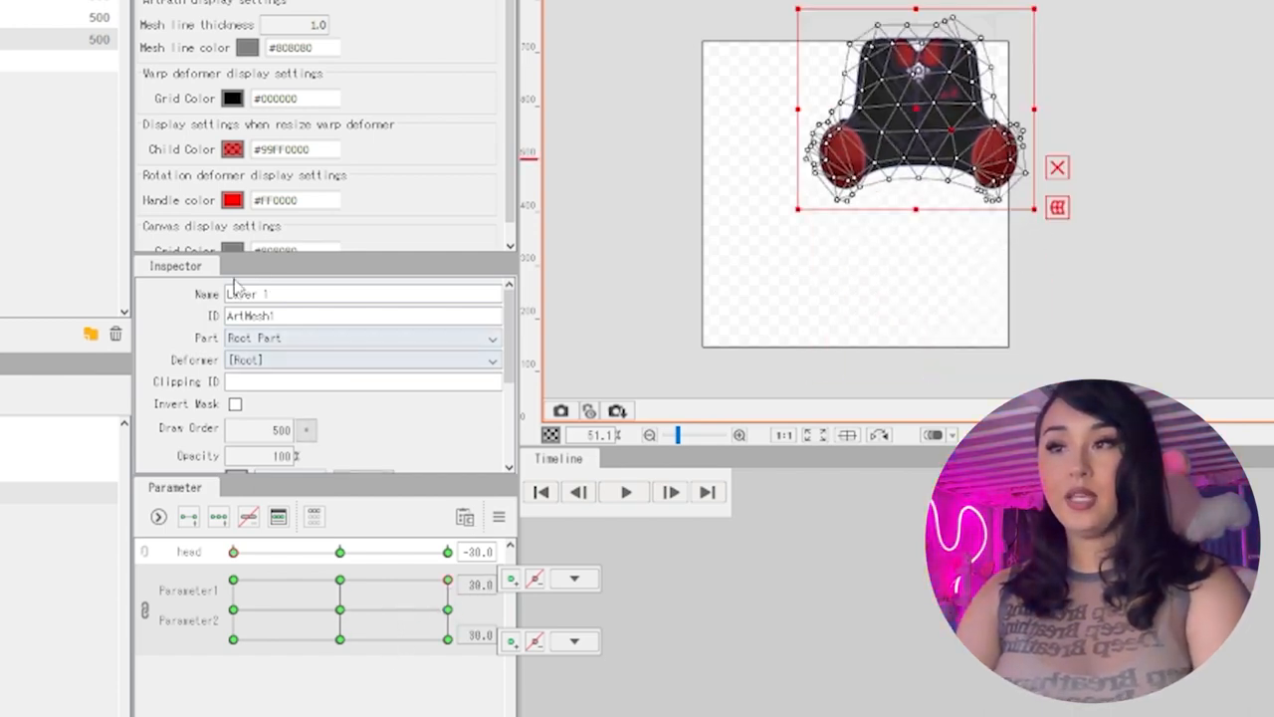
scroll(343, 423, "down", 2)
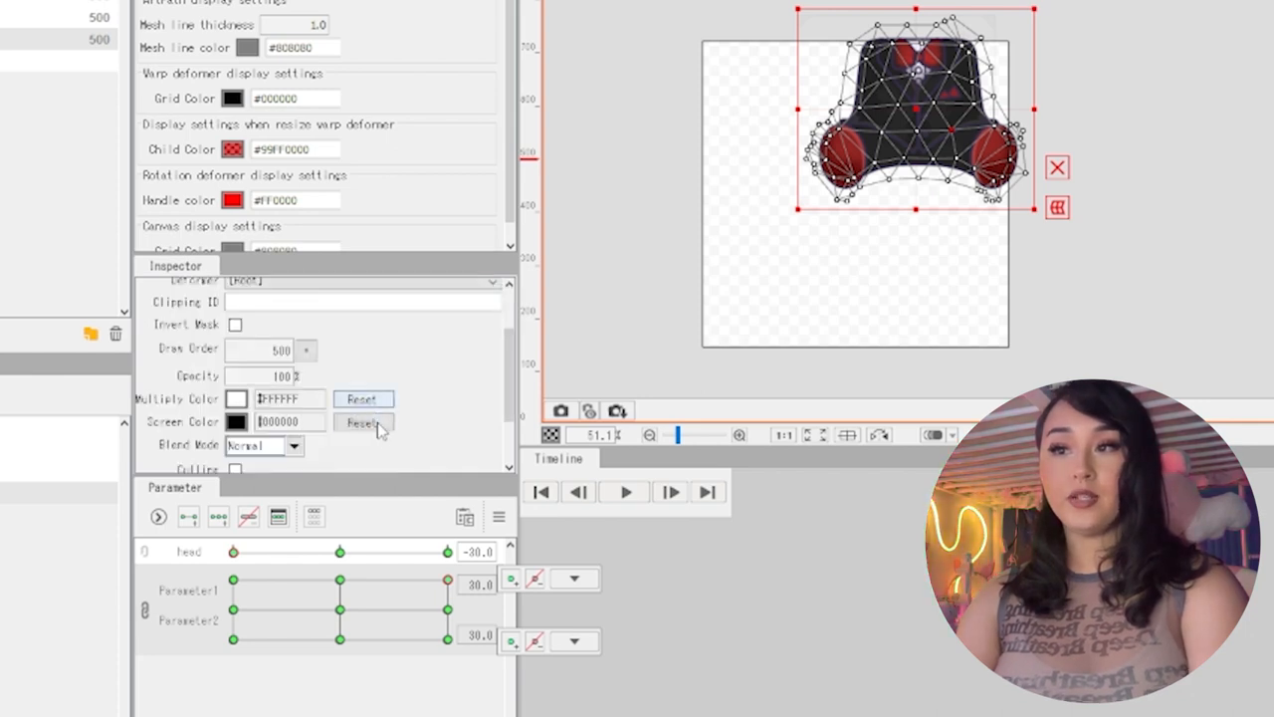
type("0")
key("Return")
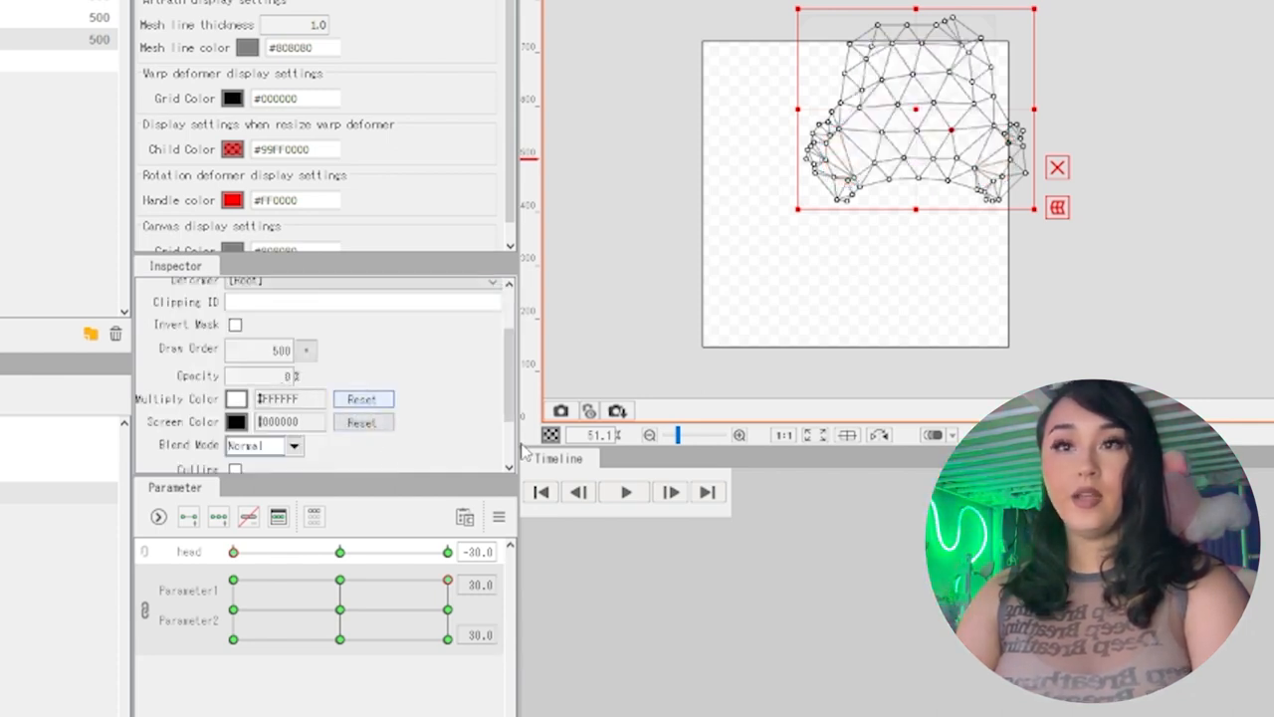
Set Layer 1's opacity to 0% at Parameter1 -30, Parameter2 30, and sweep the linked parameters to preview the fade
left_click_drag(458, 625, 266, 569)
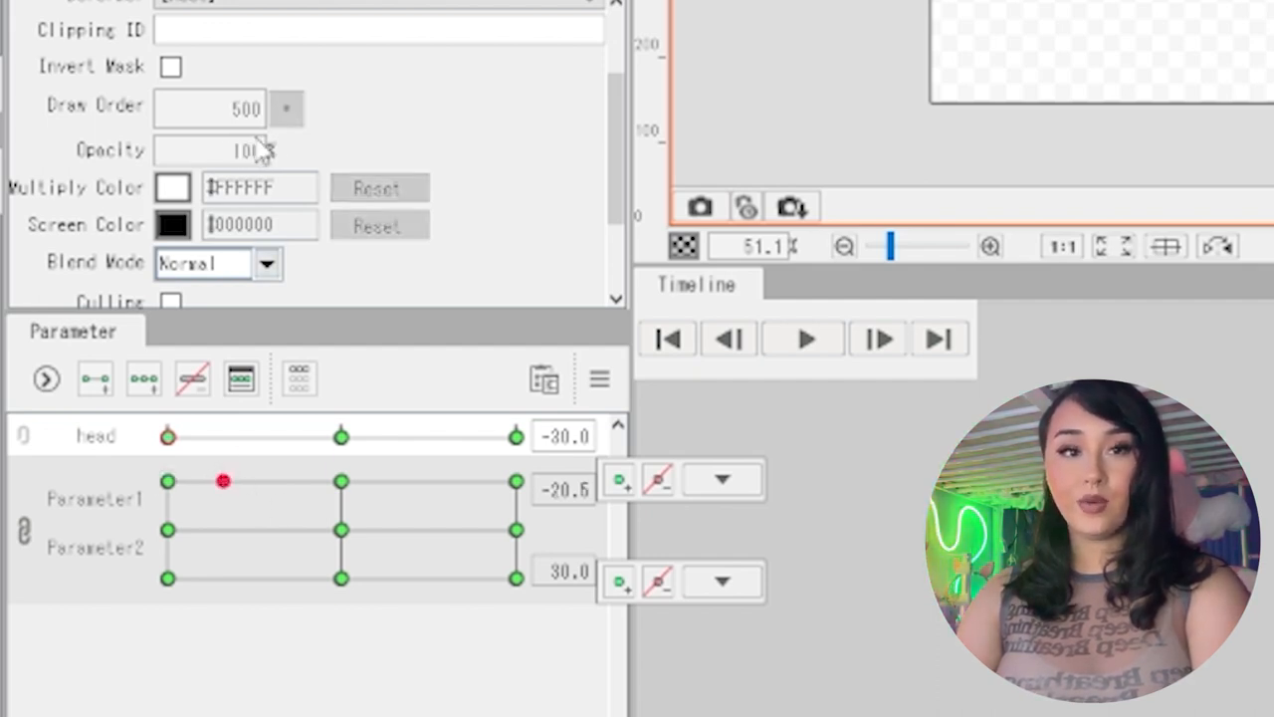
left_click_drag(223, 482, 155, 458)
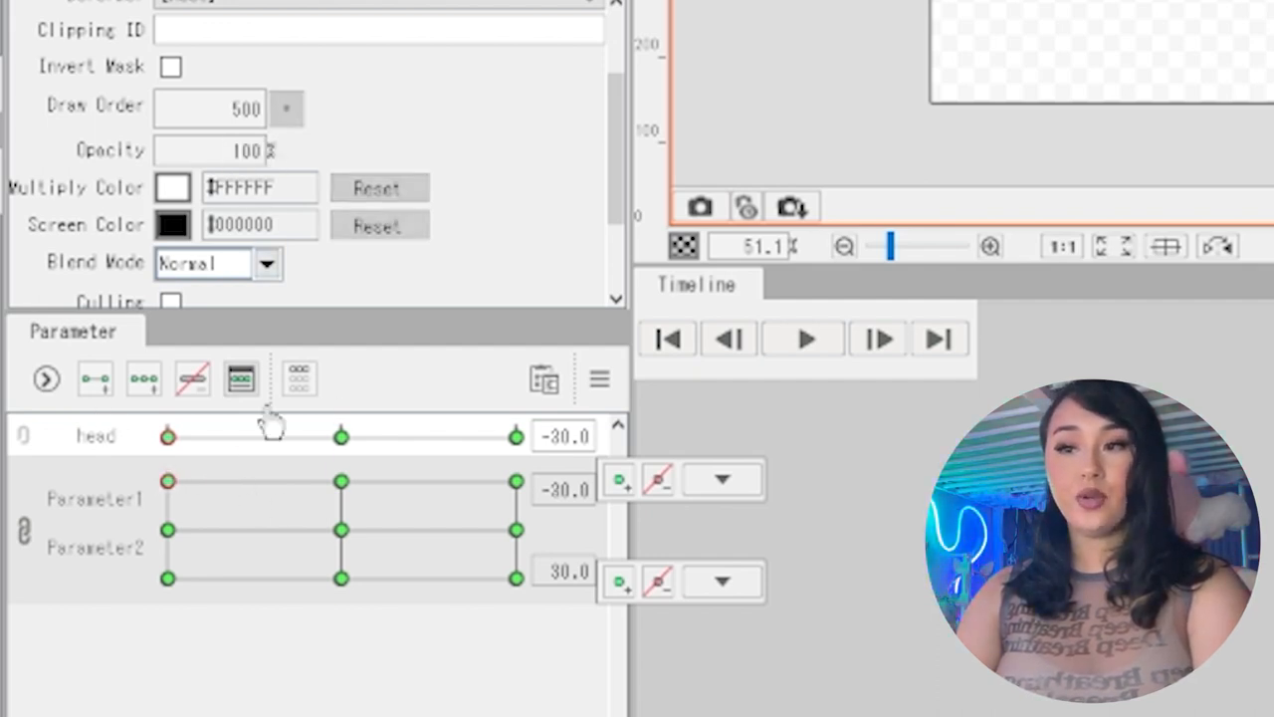
double_click(246, 151)
type("0")
key("Return")
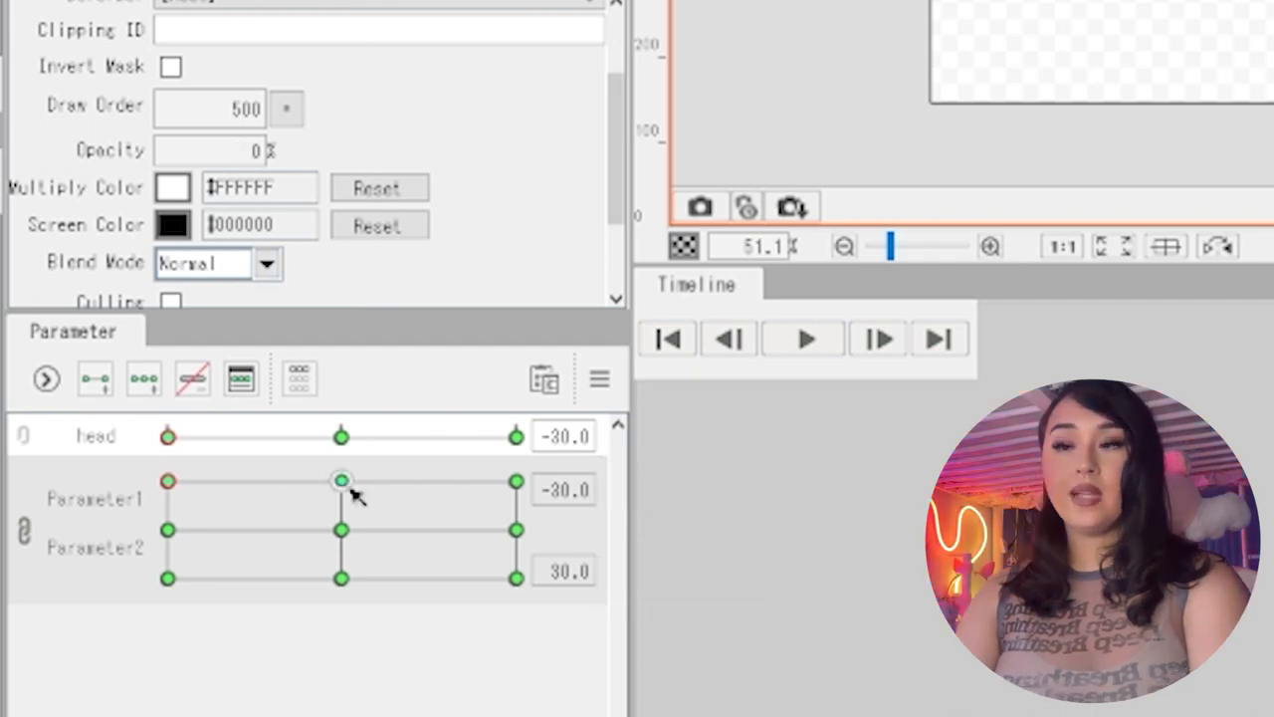
mouse_move(350, 489)
left_mouse_down()
mouse_move(341, 481)
mouse_move(347, 490)
left_mouse_up()
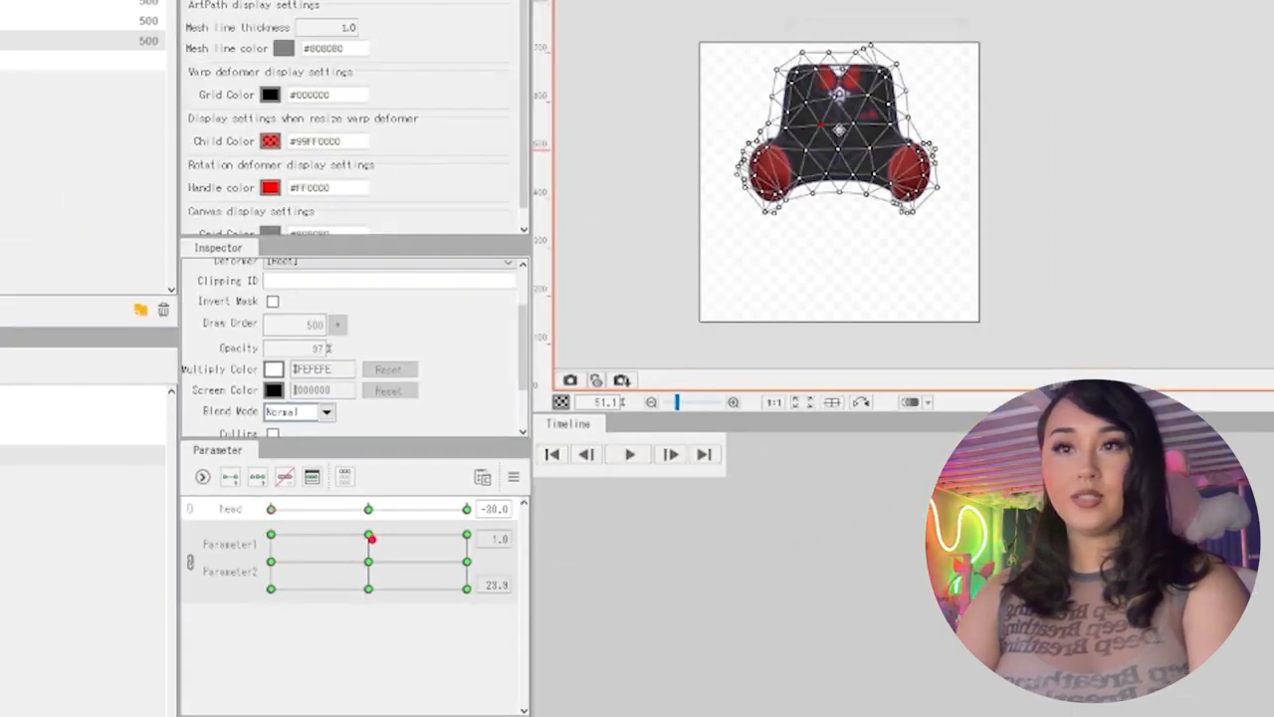
left_click(839, 125)
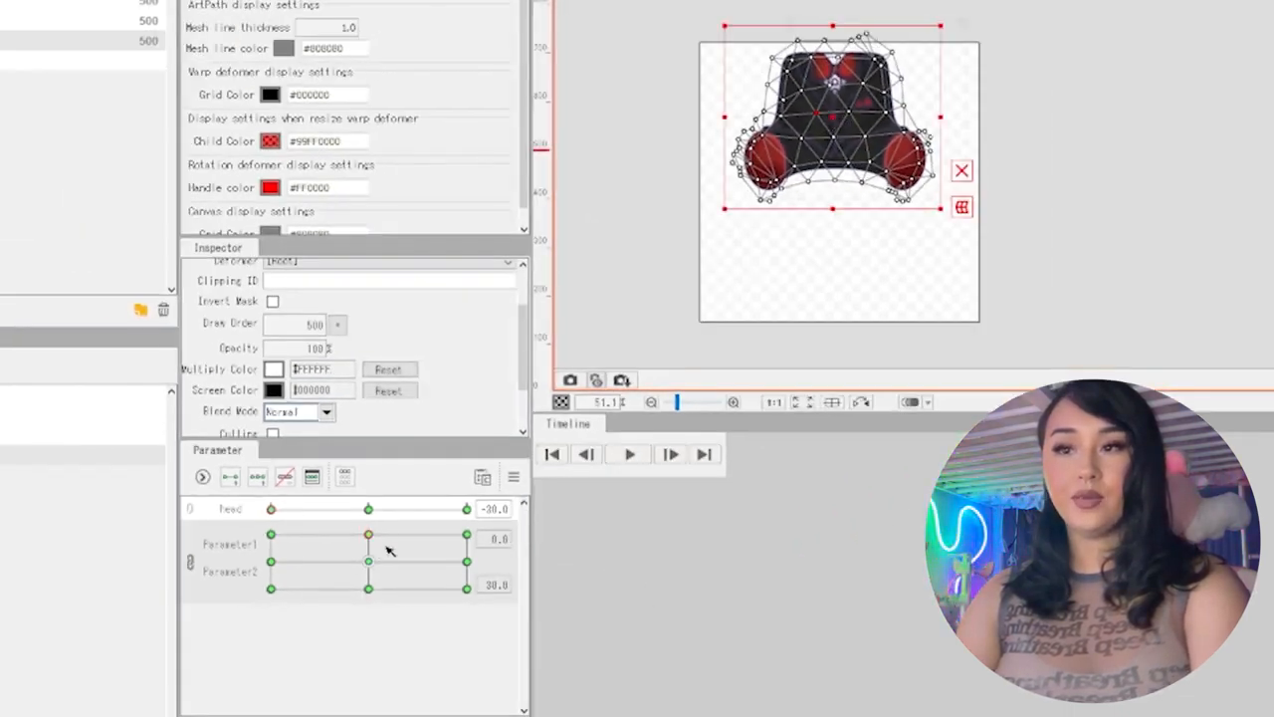
Set the Layer 1 mesh's opacity to 0% at Parameter1 0, Parameter2 30, and preview the fade along the linked parameters
left_click_drag(317, 349, 258, 352)
left_click_drag(369, 565, 372, 521)
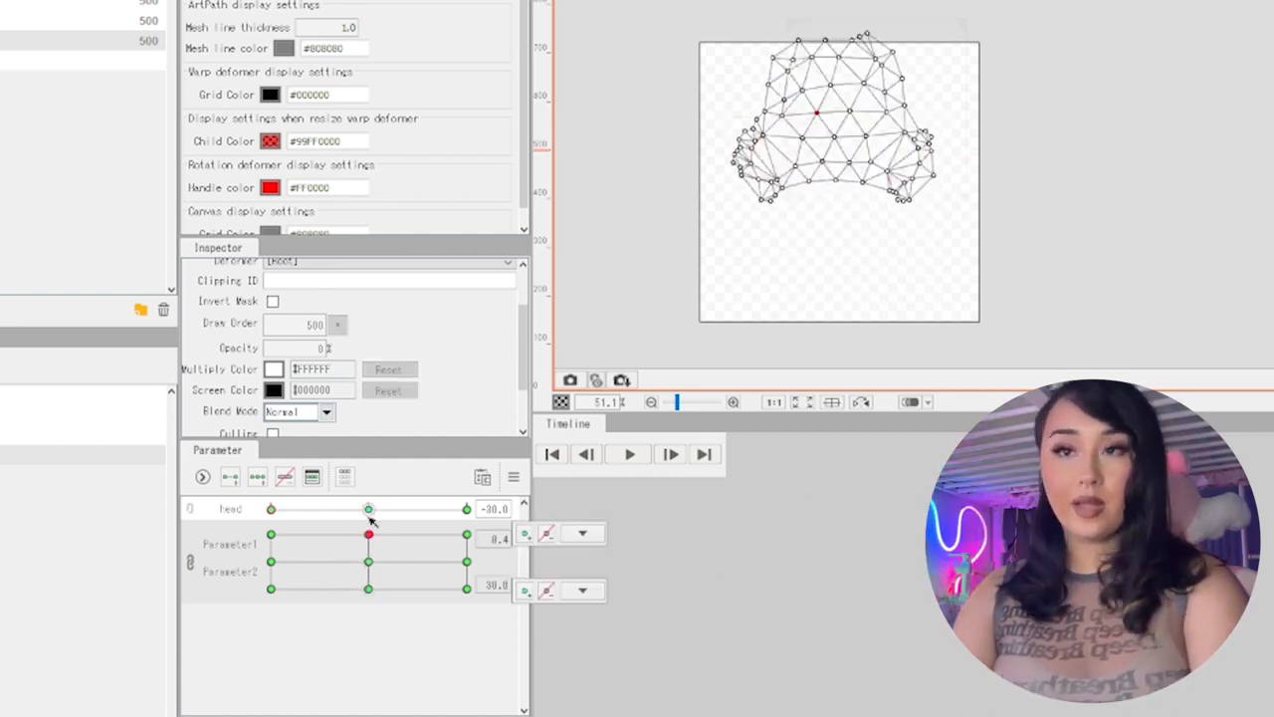
left_click_drag(393, 560, 405, 521)
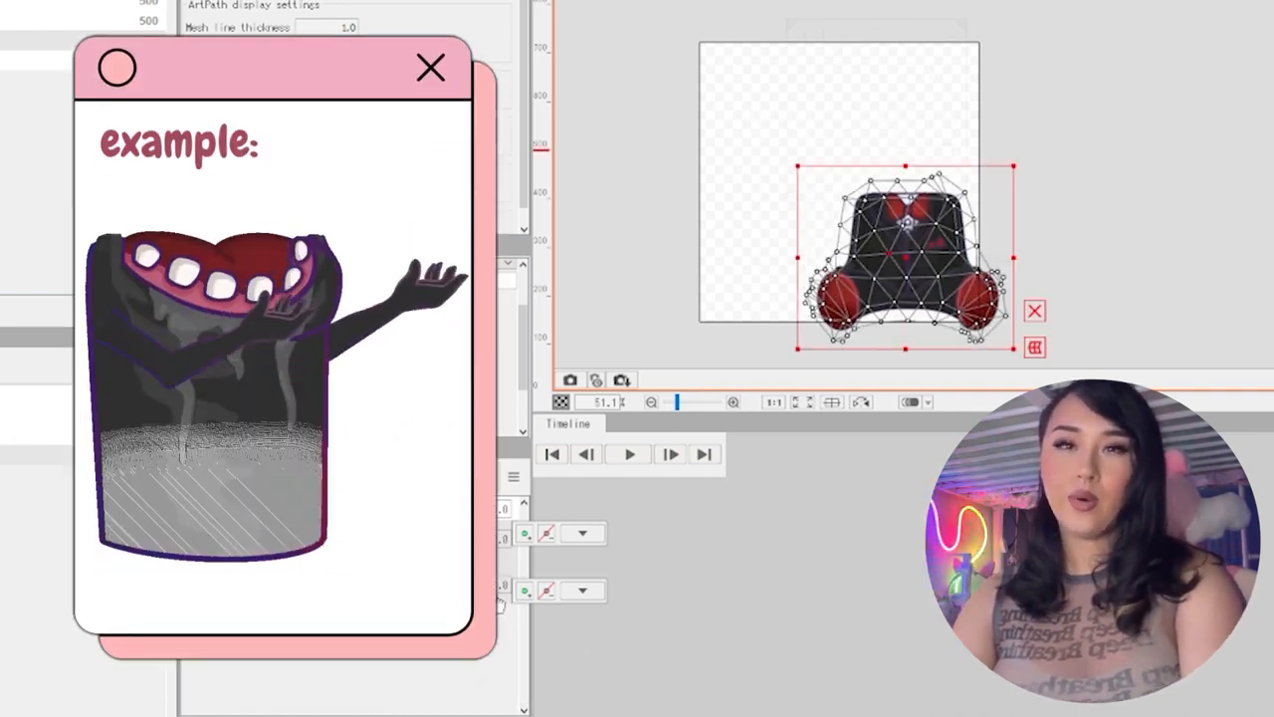
Move the linked Parameter1 and Parameter2 through their positive and negative corner keys to check Layer 1's position and fade
left_click_drag(501, 604, 466, 532)
left_click(583, 534)
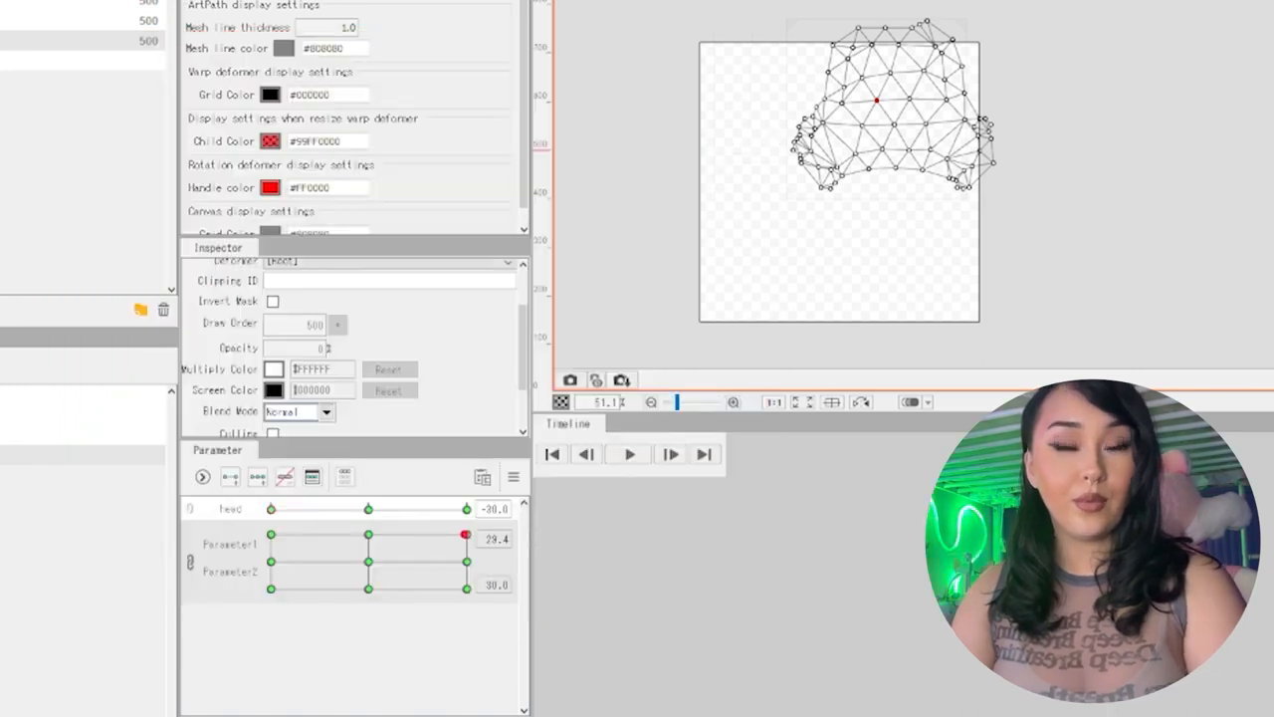
left_click_drag(467, 535, 425, 534)
left_click_drag(476, 594, 485, 509)
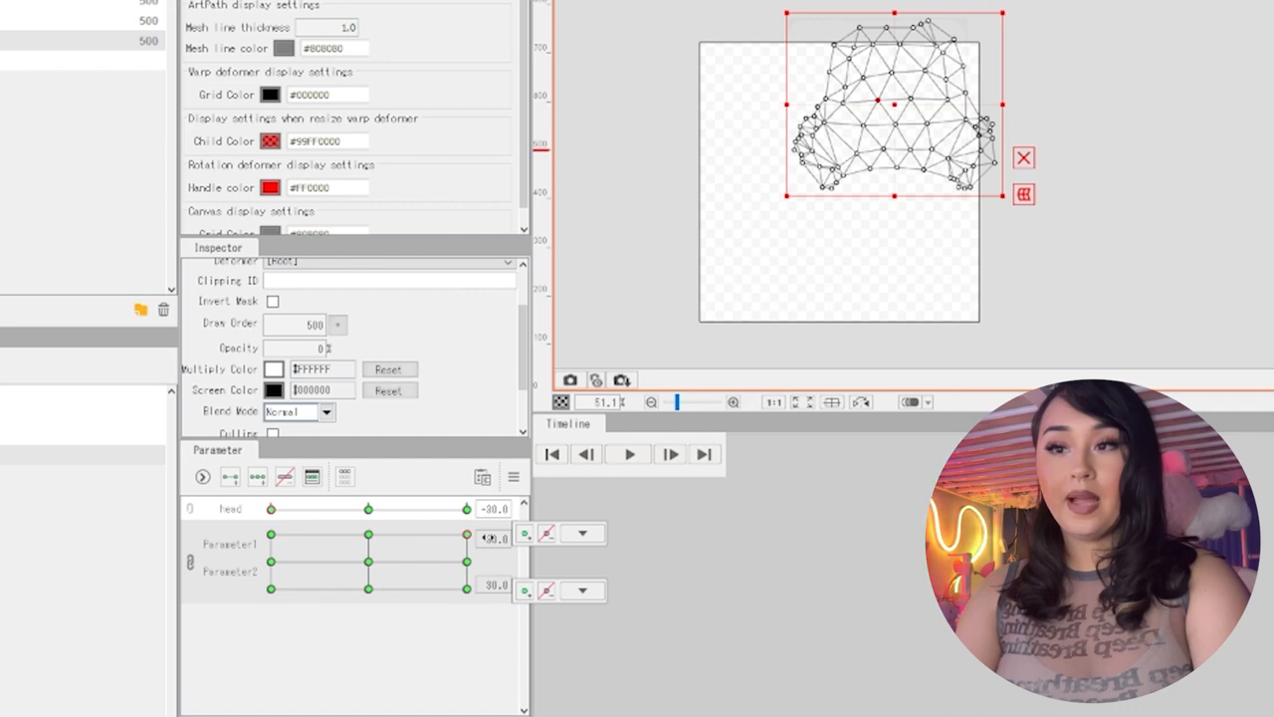
left_click_drag(467, 590, 478, 511)
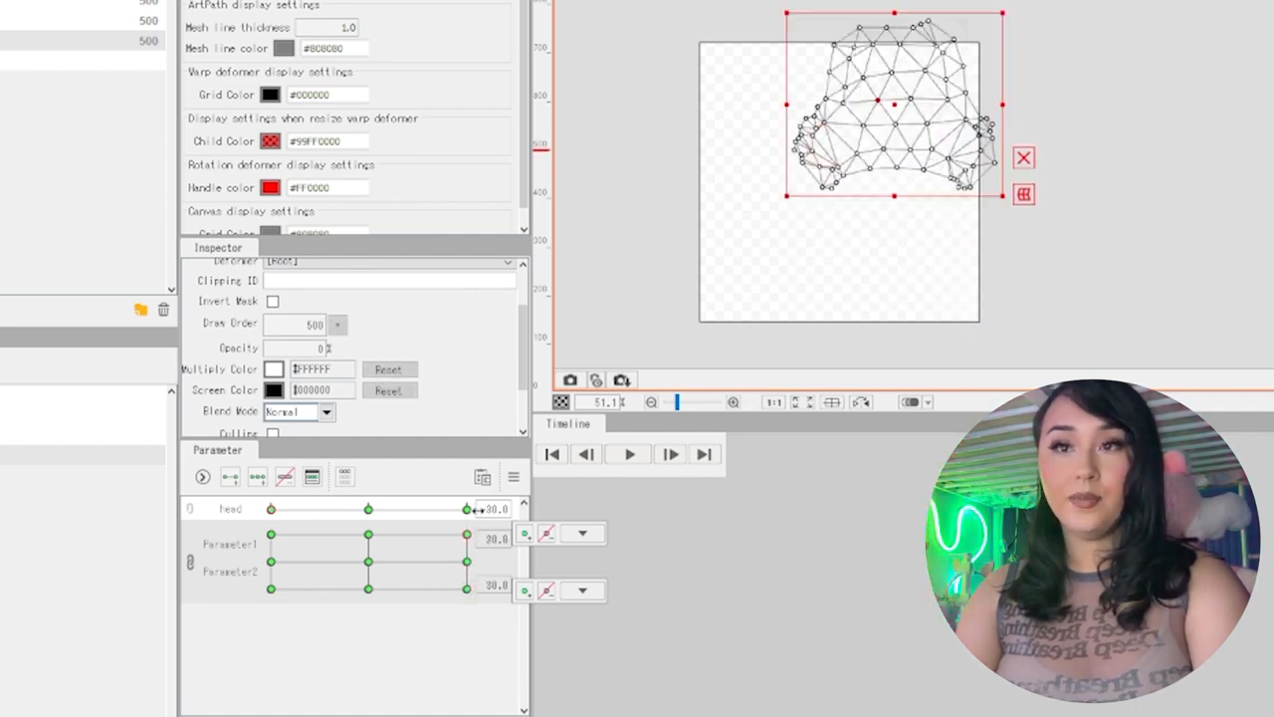
left_click_drag(444, 598, 676, 644)
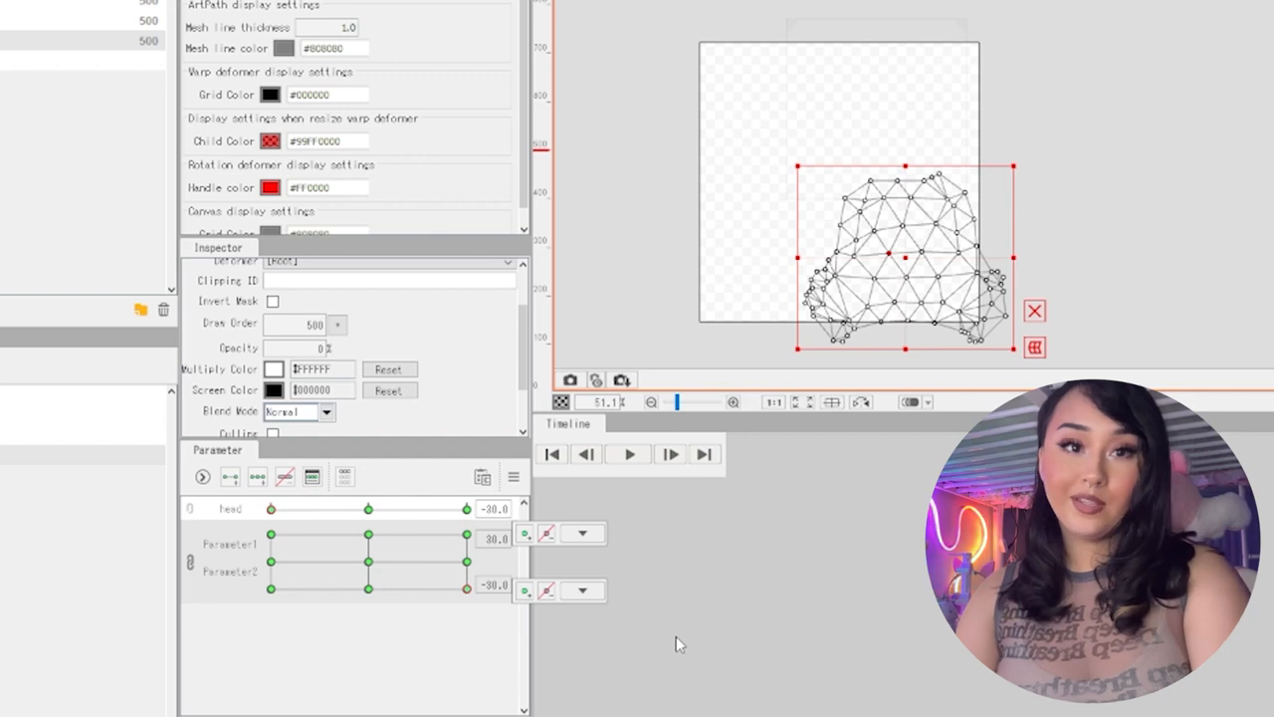
left_click(582, 589)
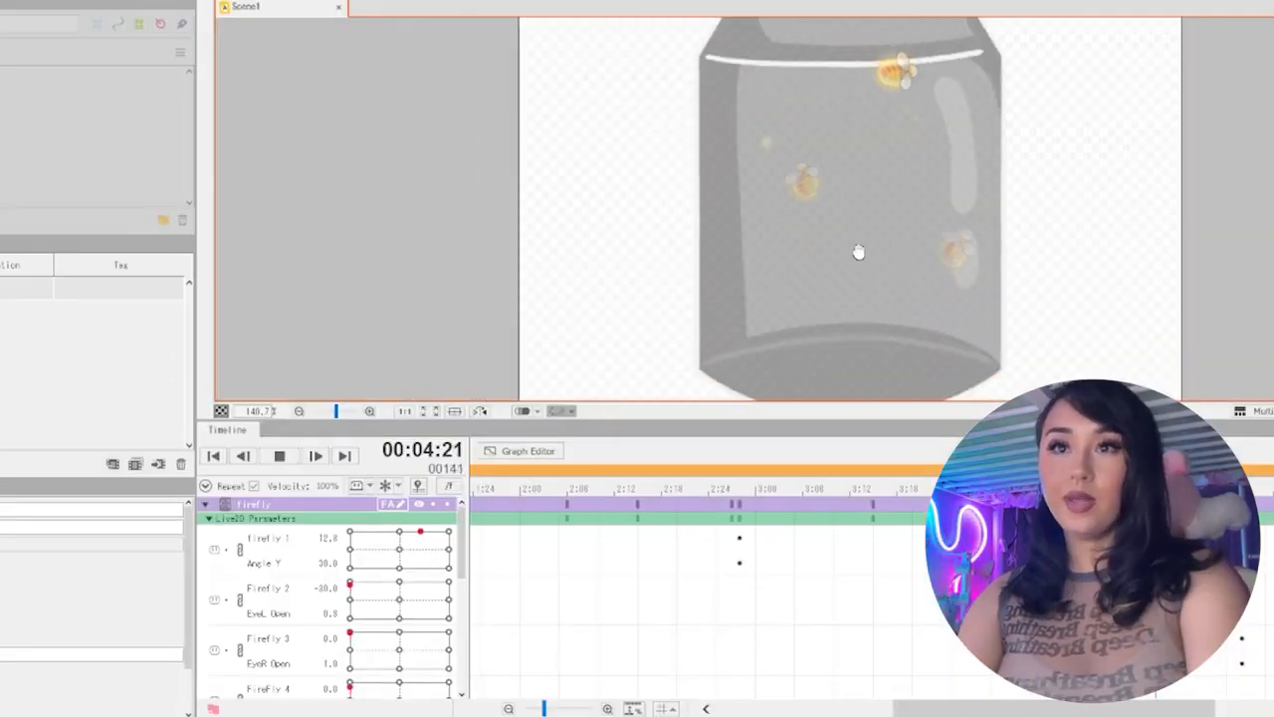
Examine the firefly jar animation playing in Scene1 and the keyframes of its linked firefly and light parameters
left_click_drag(858, 251, 756, 262)
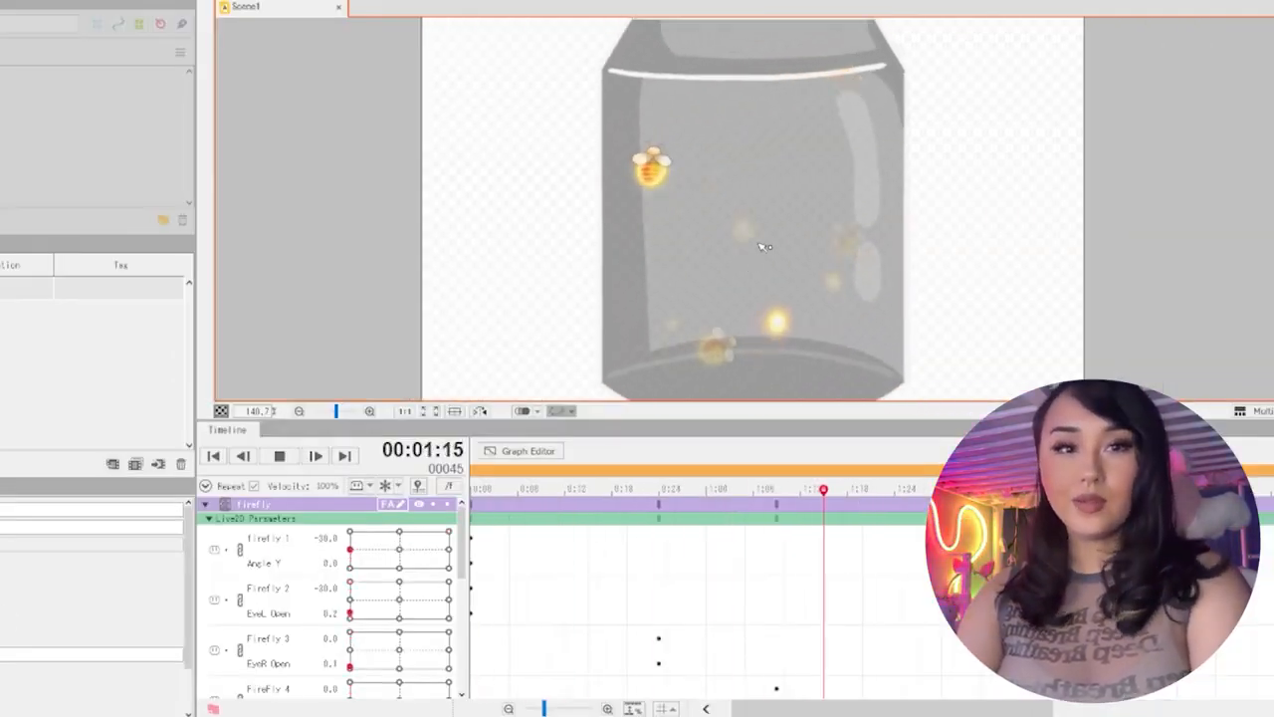
left_click_drag(753, 265, 767, 236)
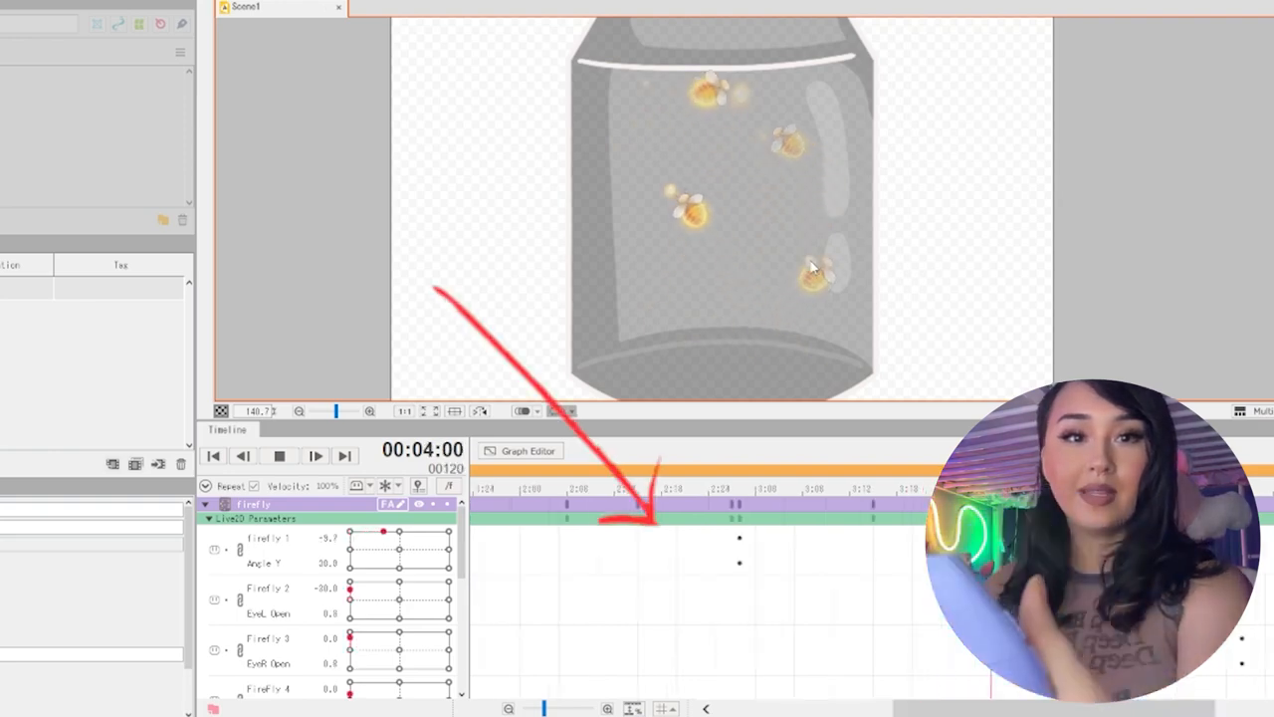
left_click_drag(895, 191, 963, 191)
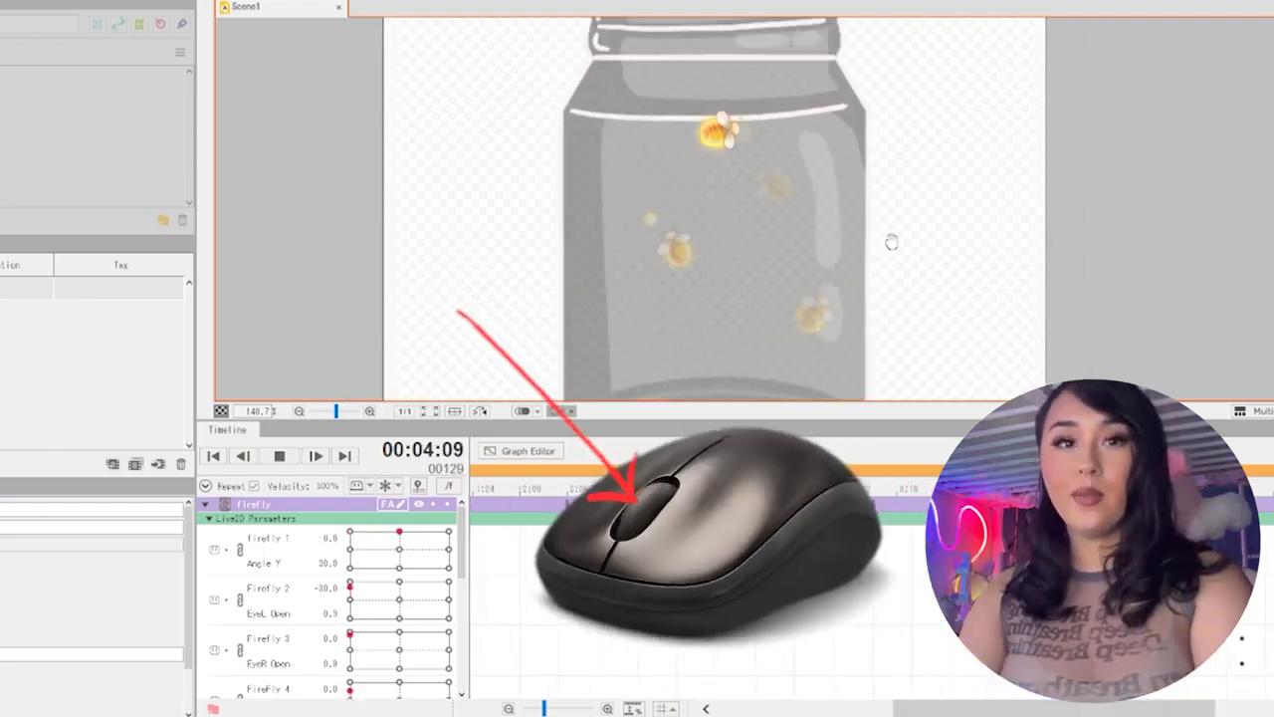
scroll(964, 197, "down", 1)
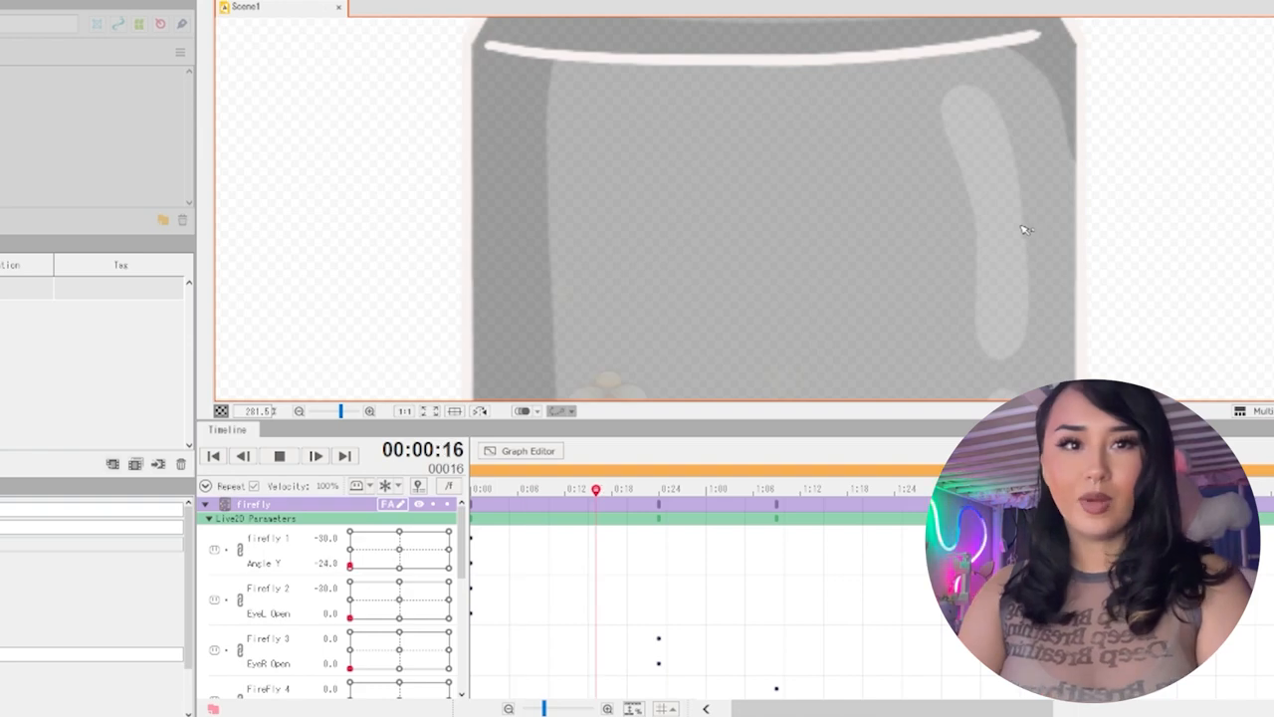
scroll(1020, 228, "down", 1)
scroll(1000, 218, "down", 1)
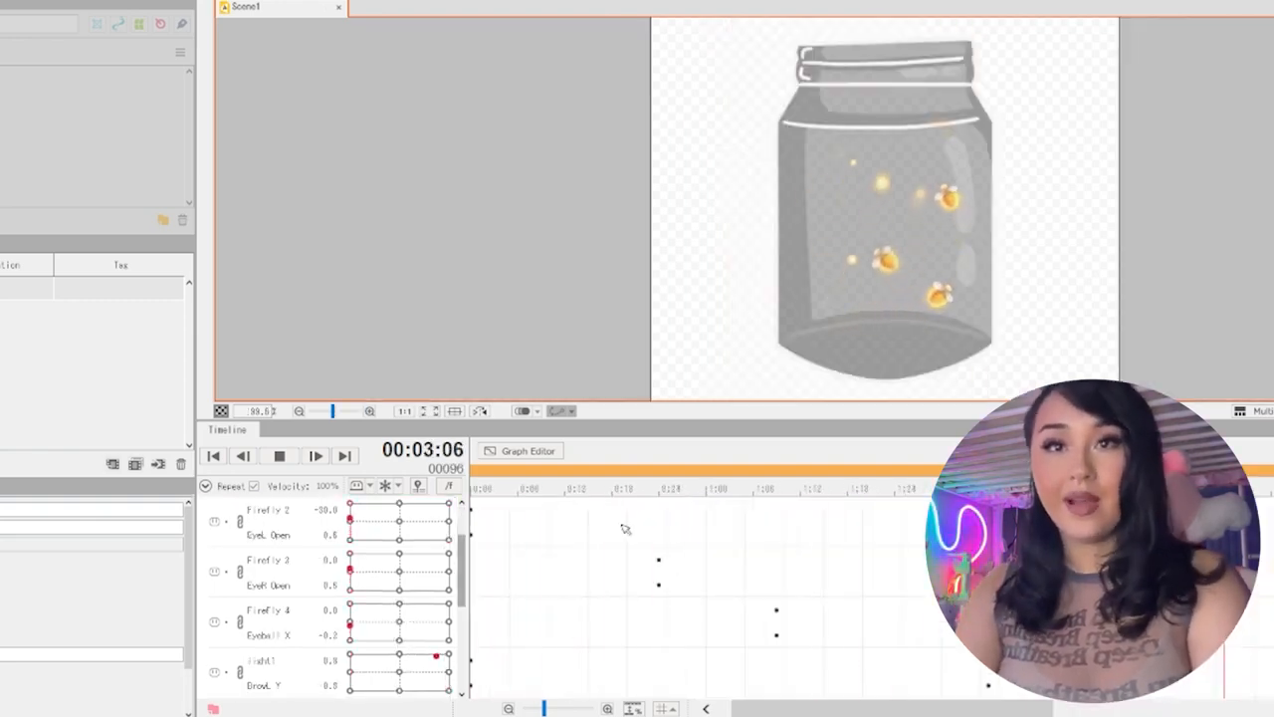
scroll(1122, 319, "up", 2)
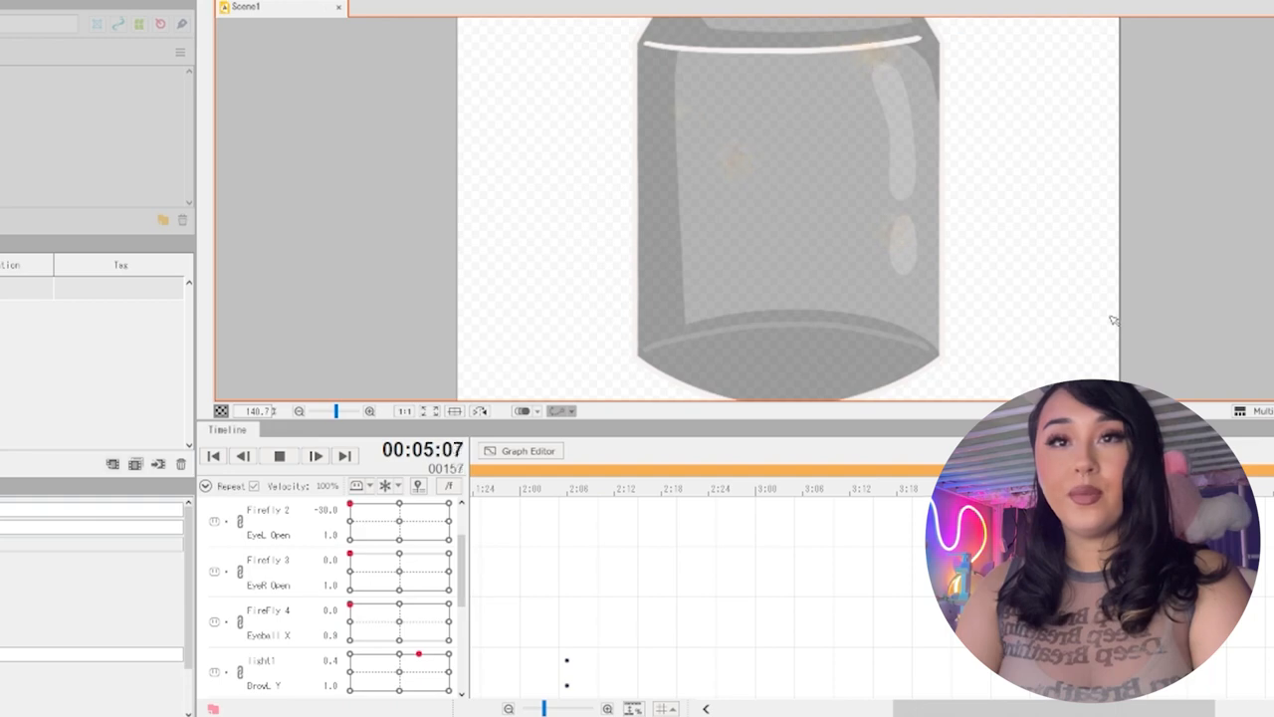
left_click_drag(1112, 318, 1082, 338)
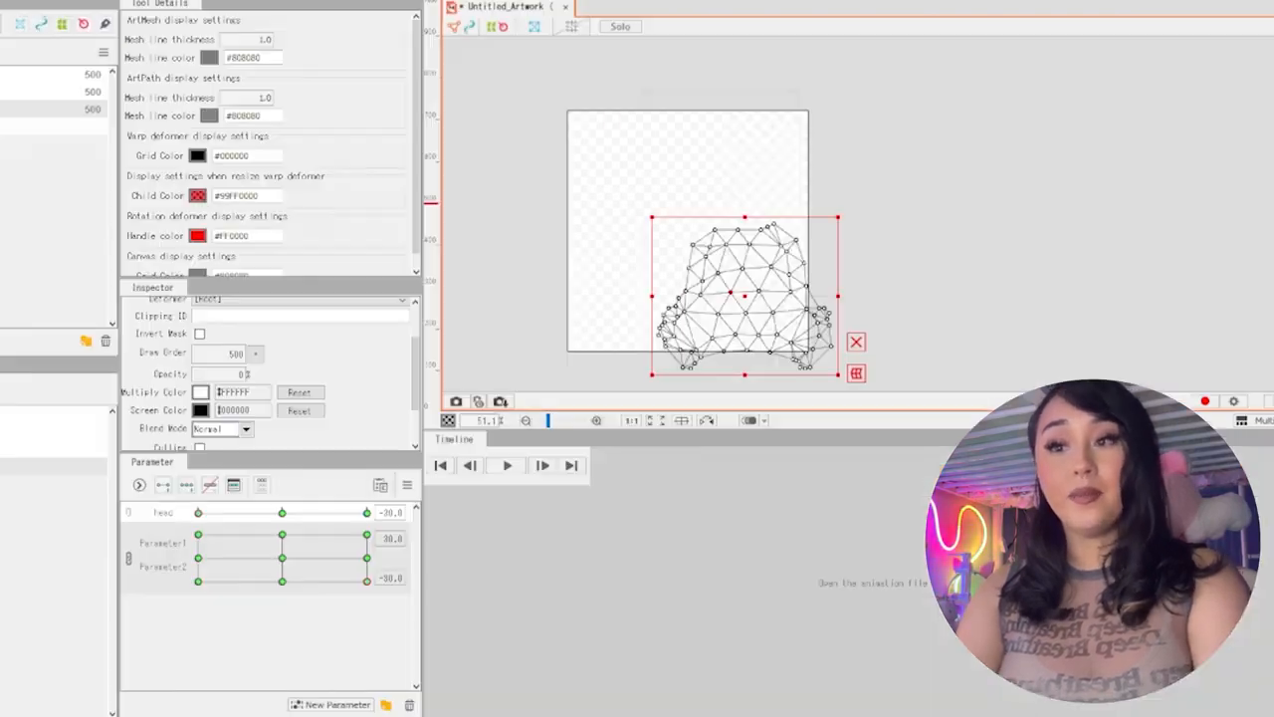
left_click_drag(307, 590, 381, 591)
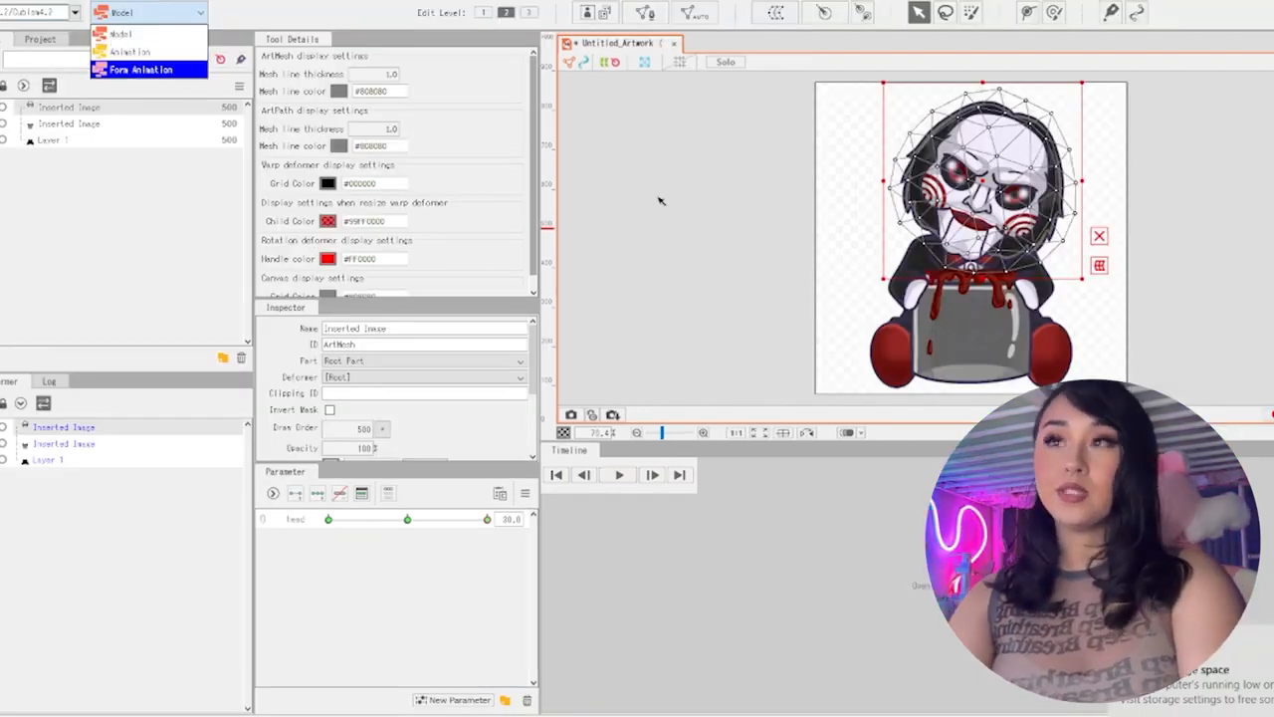
left_click(221, 105)
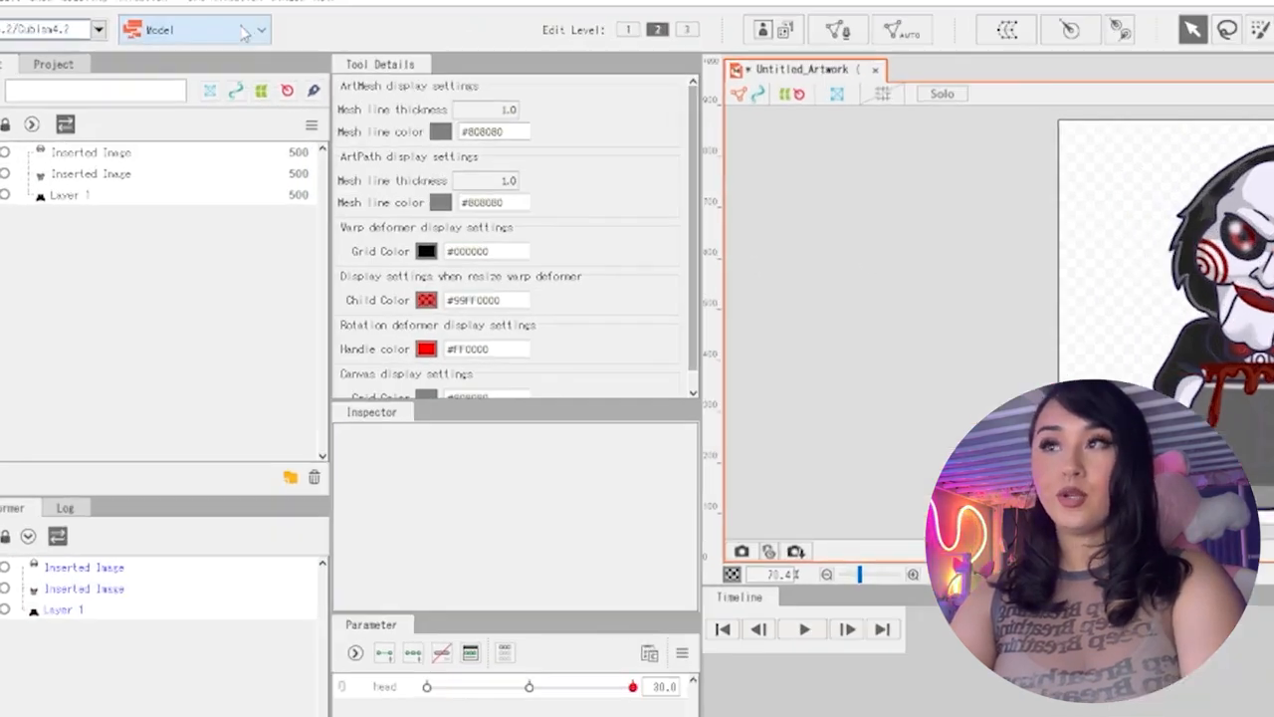
Switch to the Animation workspace and create a new scene with Video as the target version
left_click(184, 12)
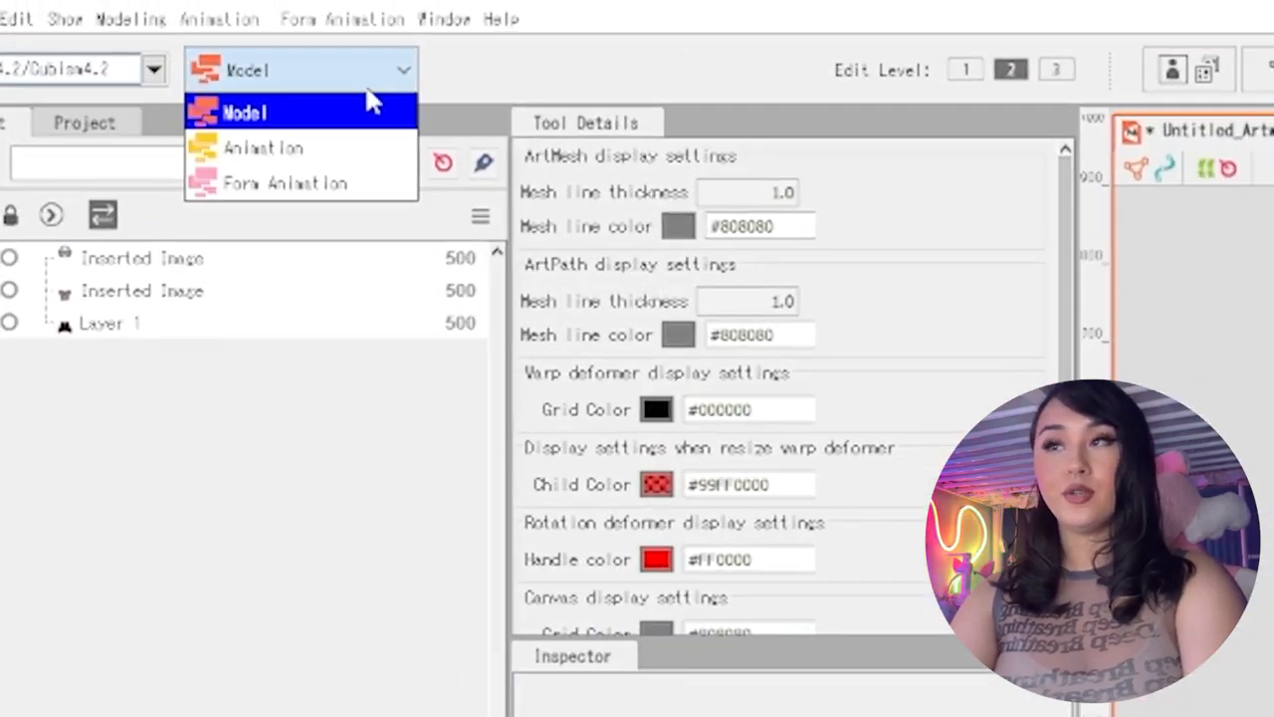
left_click(377, 159)
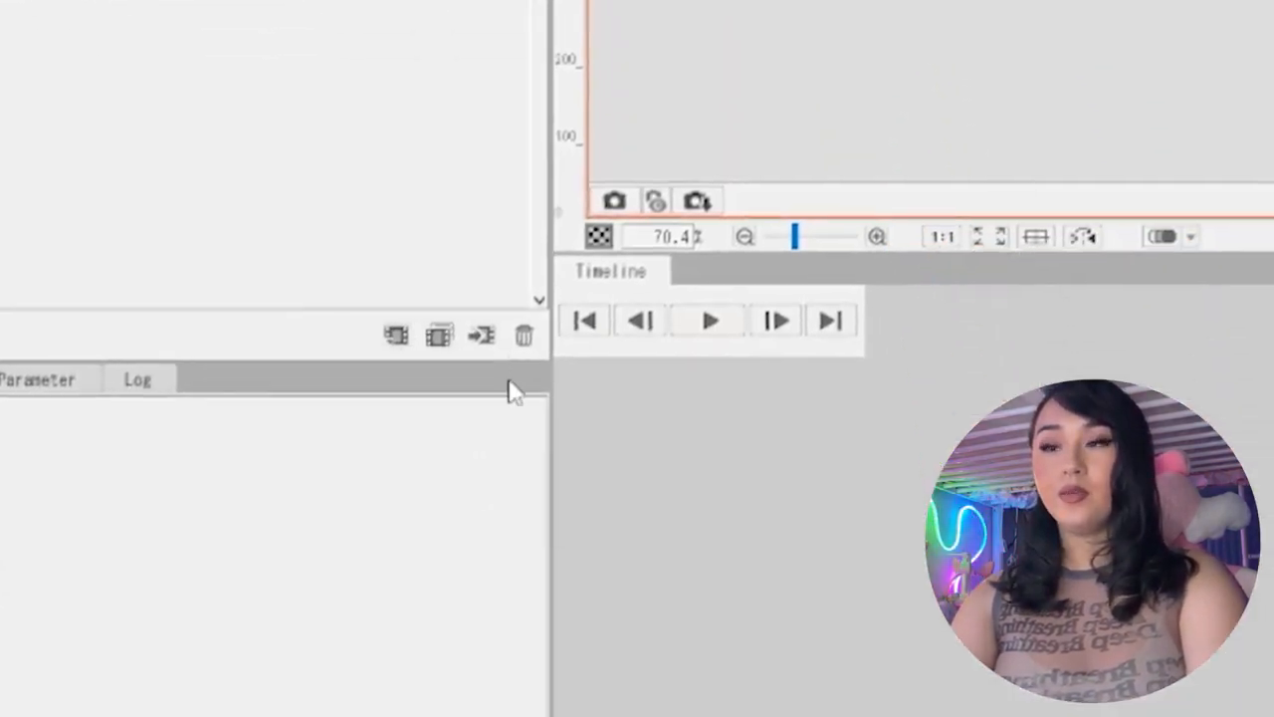
left_click(395, 336)
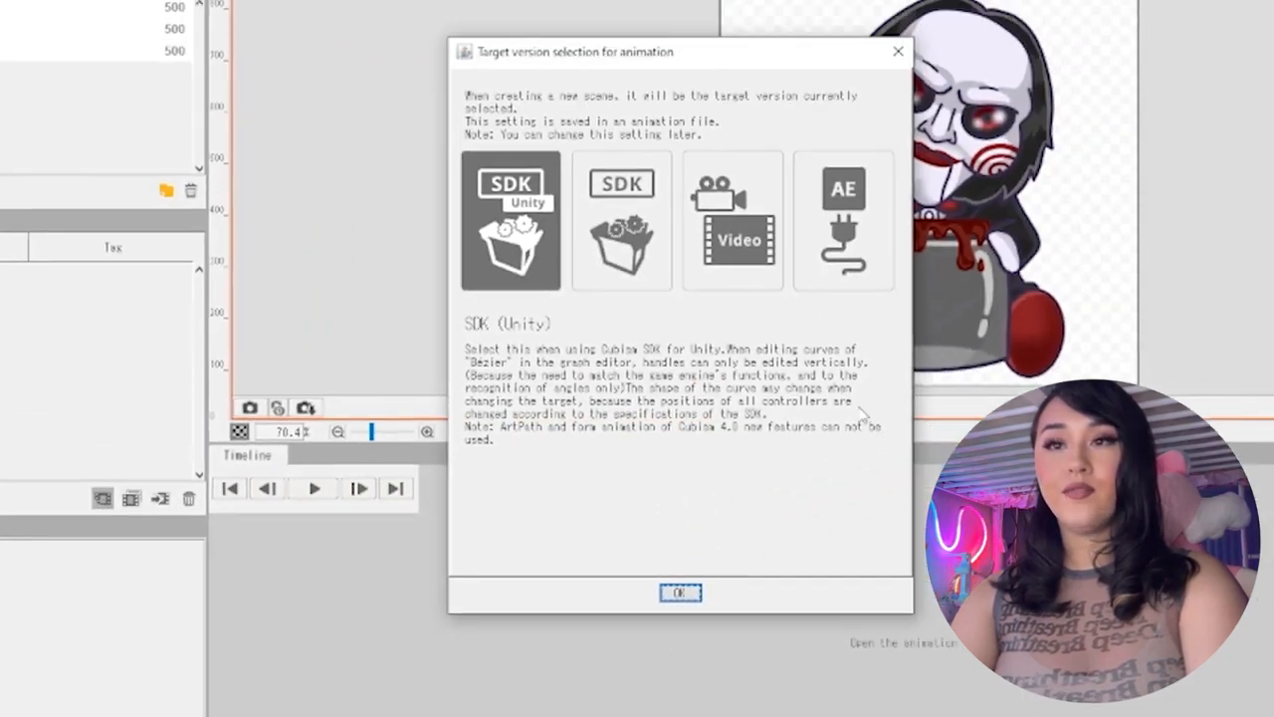
left_click(839, 170)
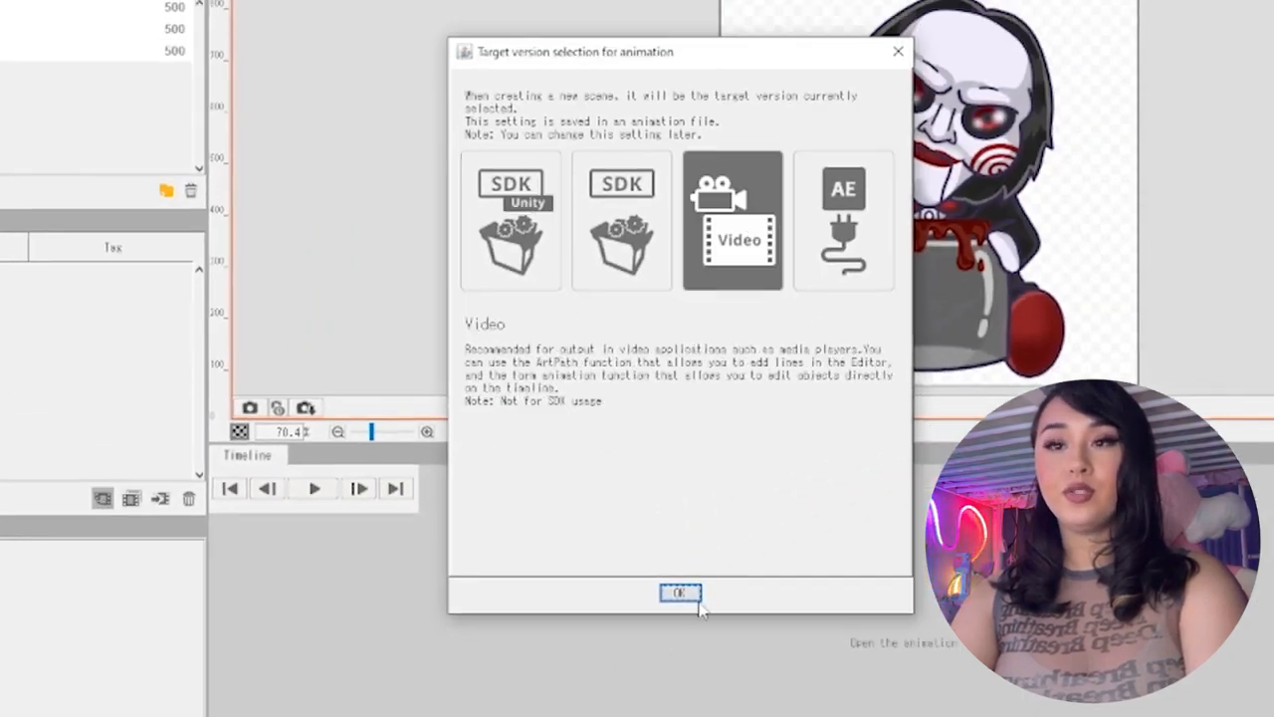
left_click(782, 571)
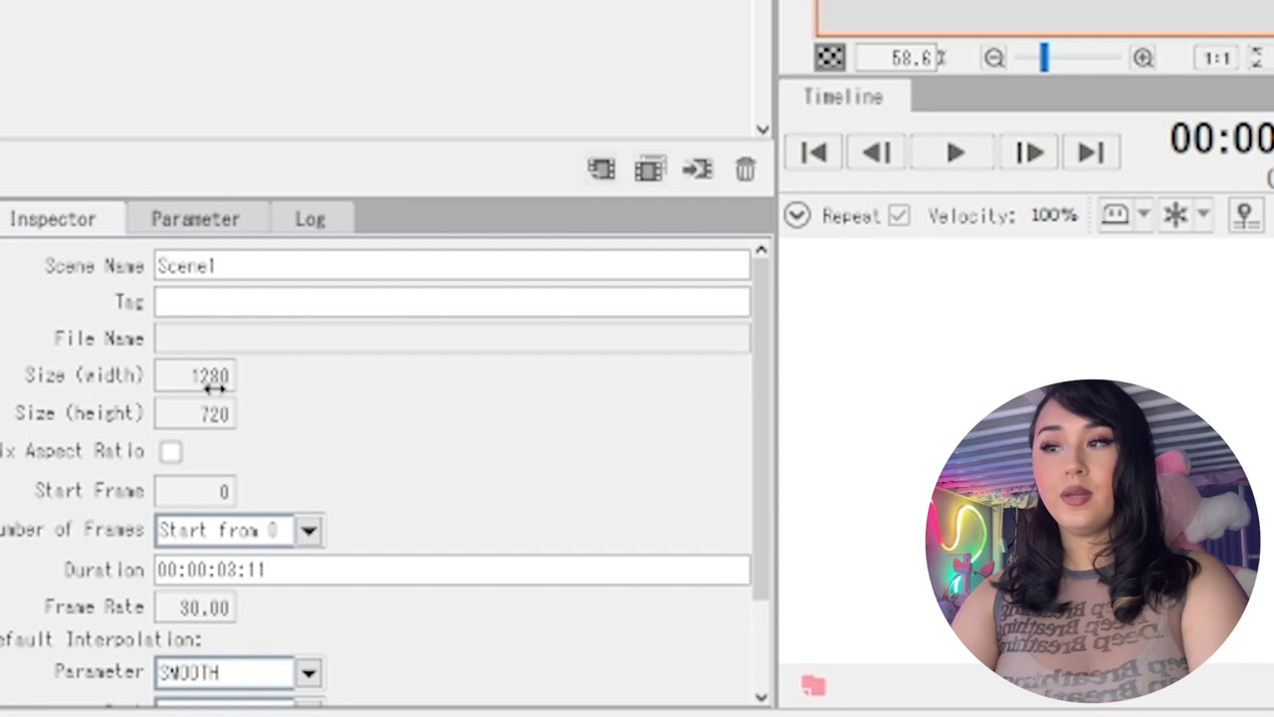
Set the size of Scene1 to 600 wide by 600 high
double_click(85, 557)
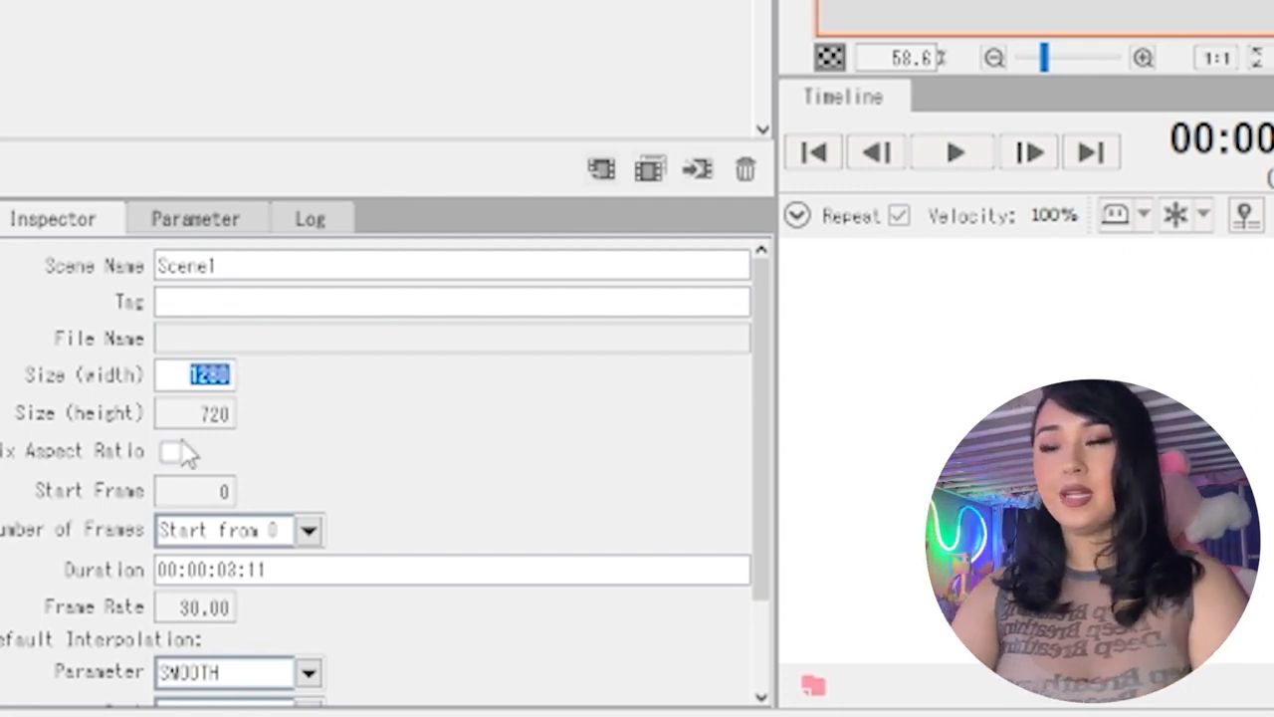
type("600")
key("Tab")
type("600")
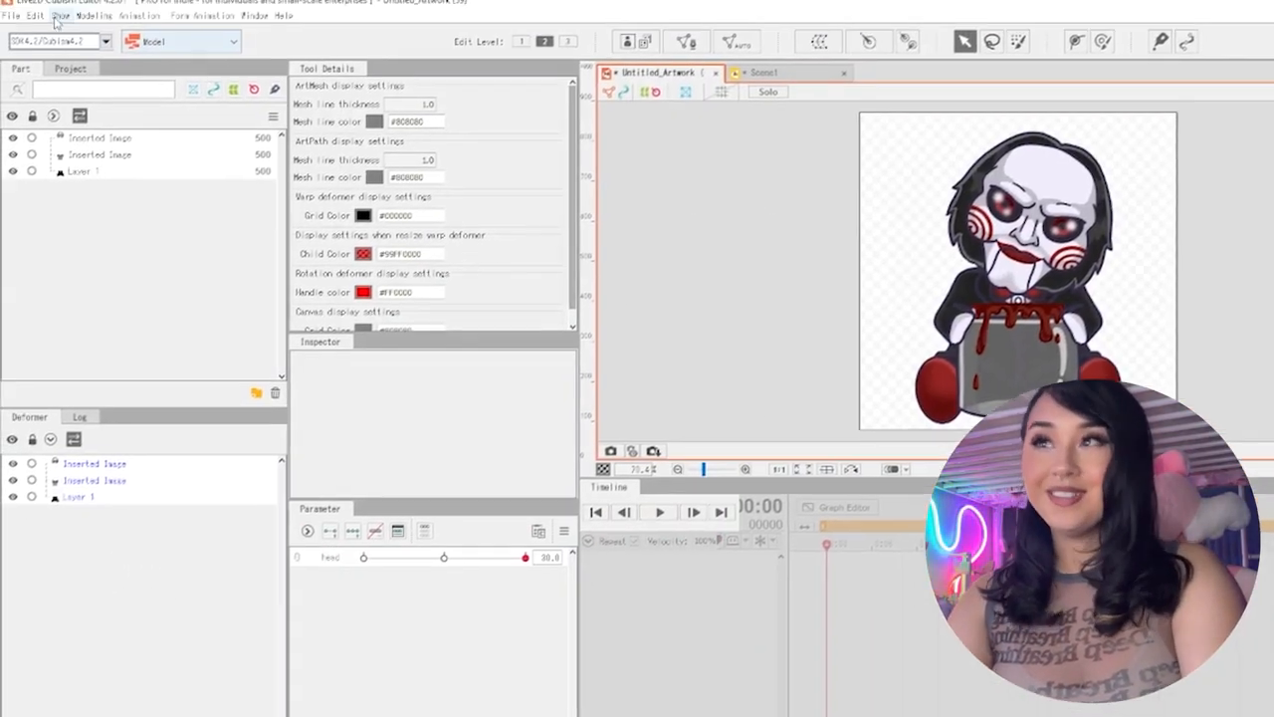
Save the character model under the name jigsaw in the Downloads folder
left_click(12, 22)
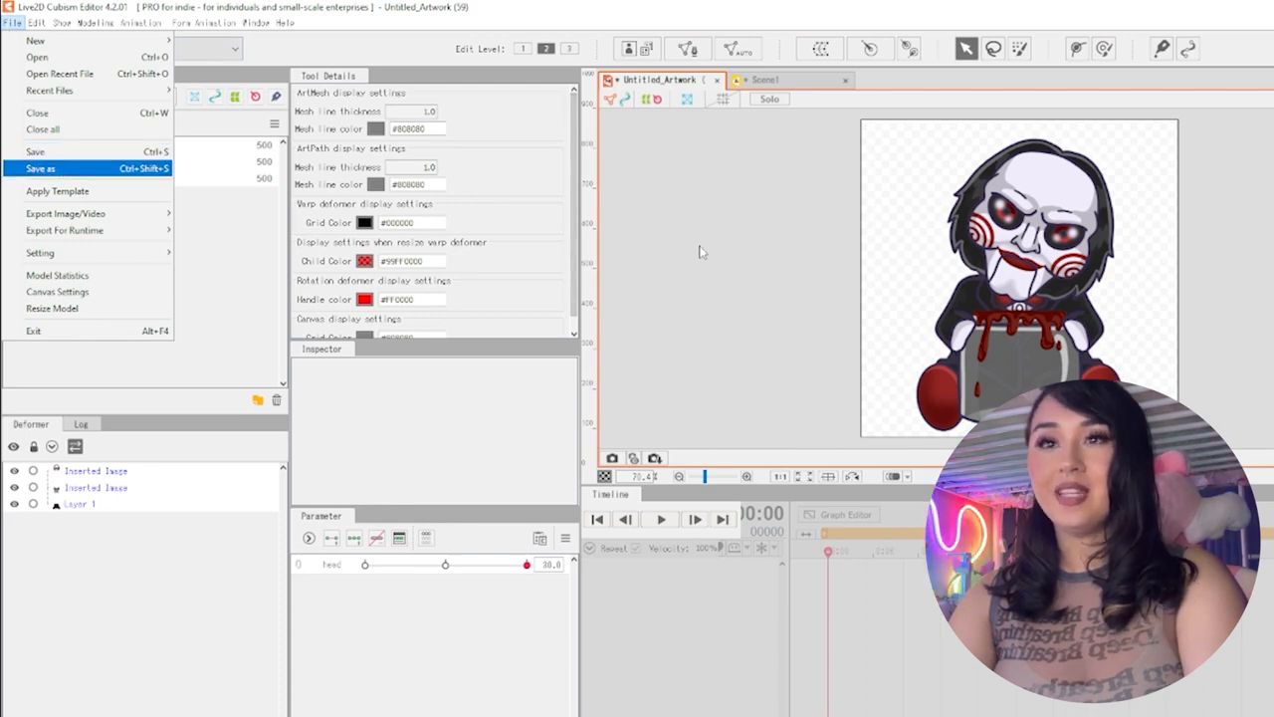
key("Return")
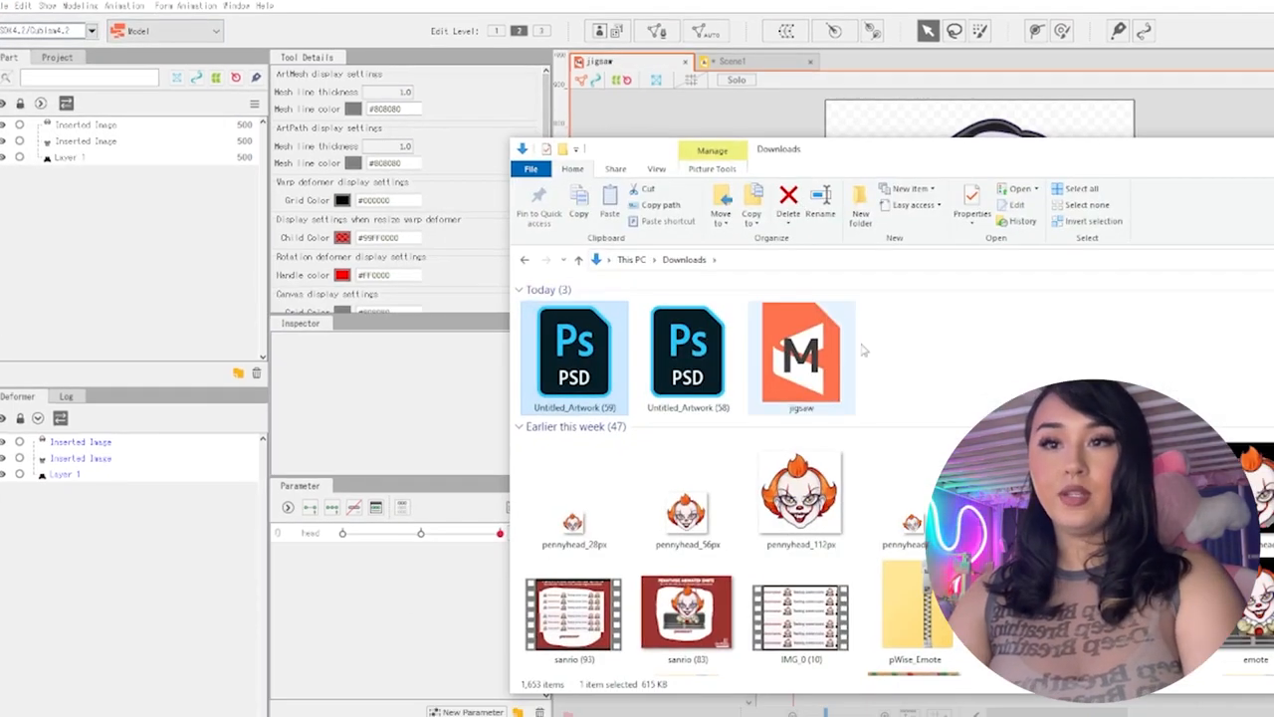
left_click(759, 65)
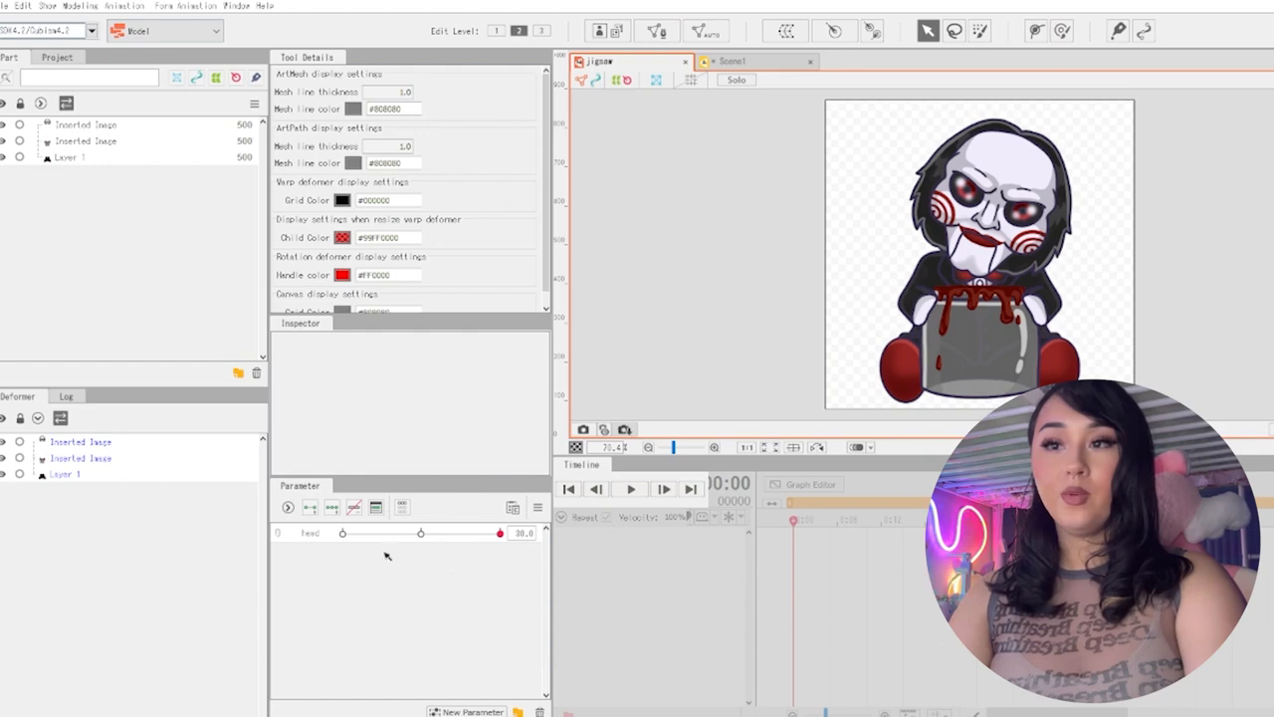
Add the saved jigsaw model file from the Downloads folder to Scene1 and expand its timeline track
left_click(729, 62)
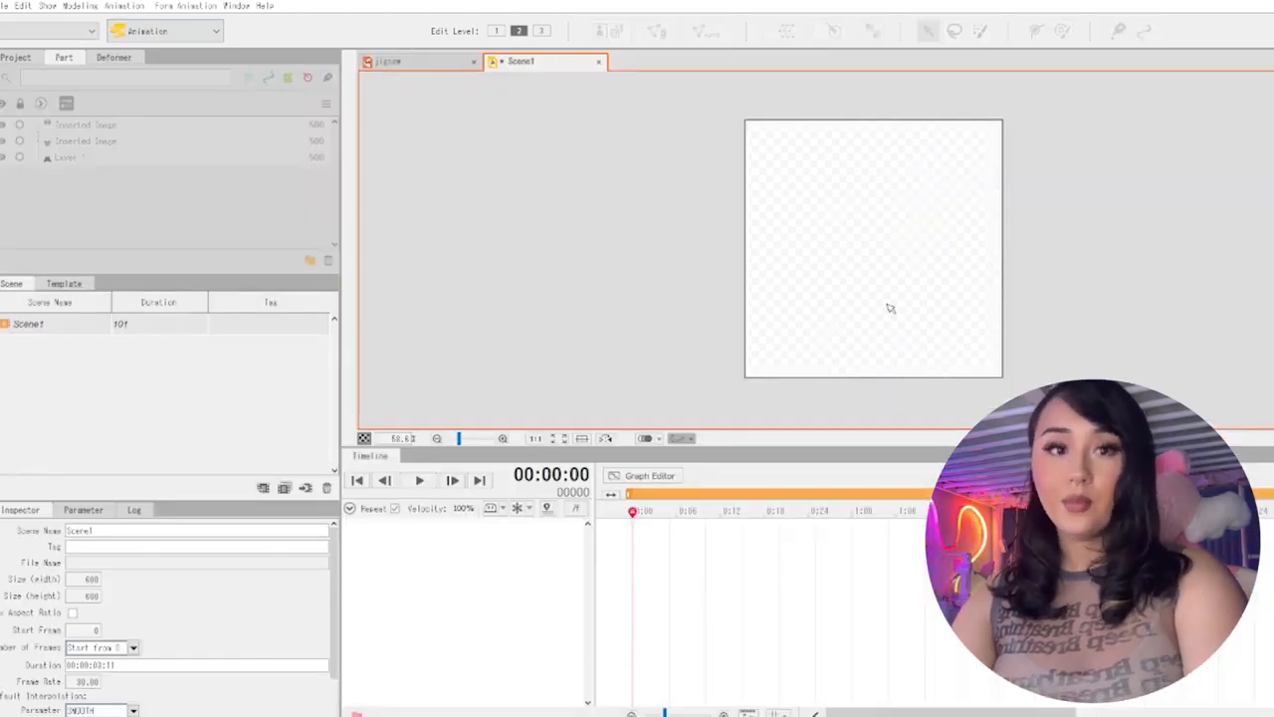
key("alt+Tab")
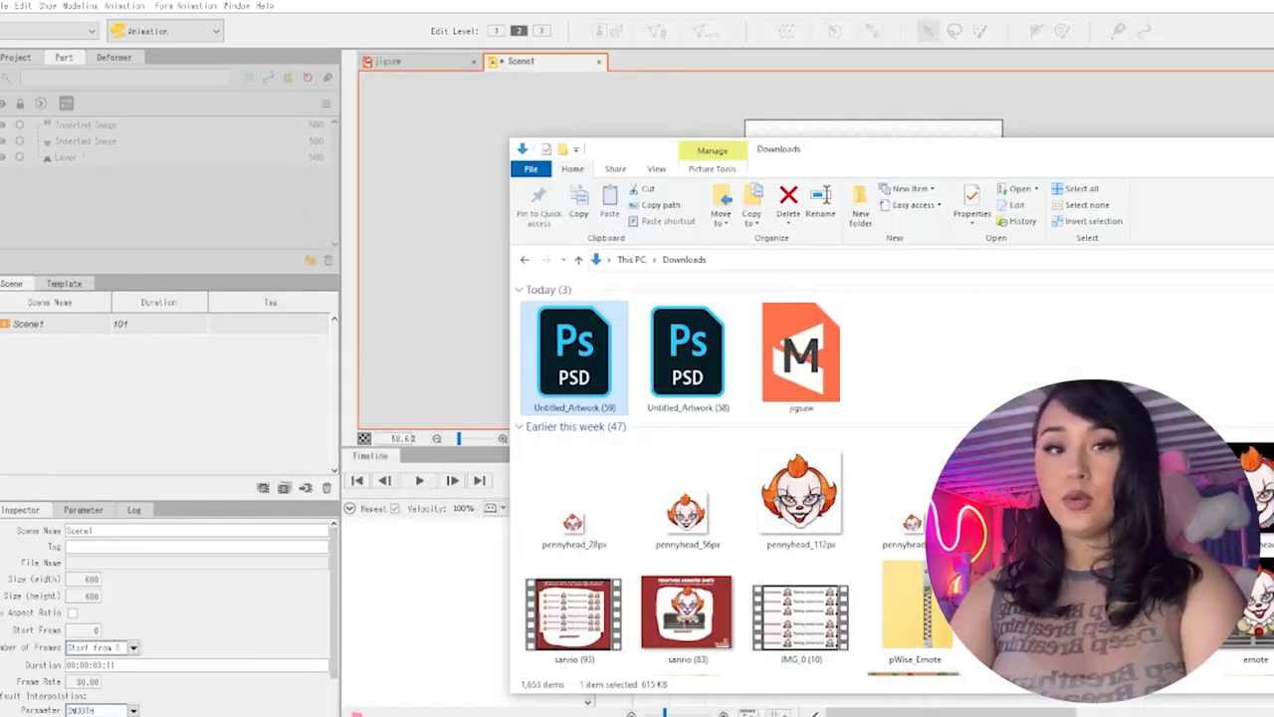
left_click(935, 383)
left_click_drag(866, 150, 611, 359)
left_click_drag(518, 528, 846, 249)
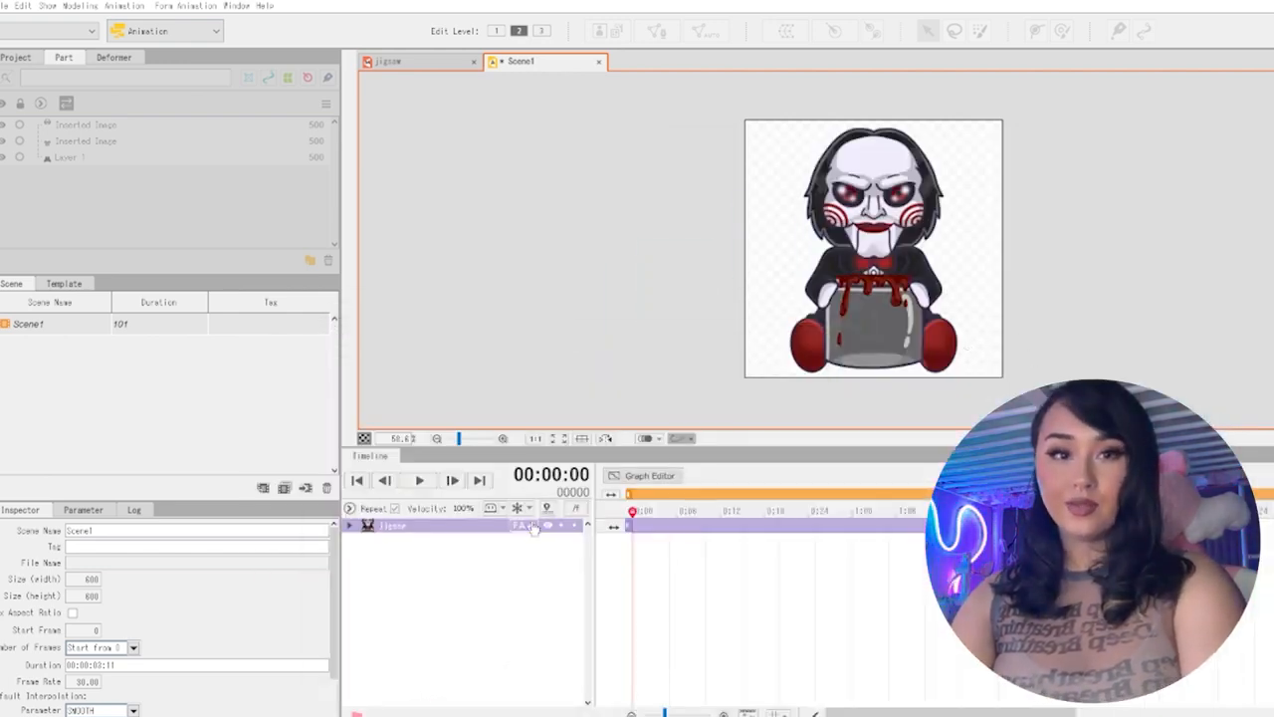
left_click(350, 525)
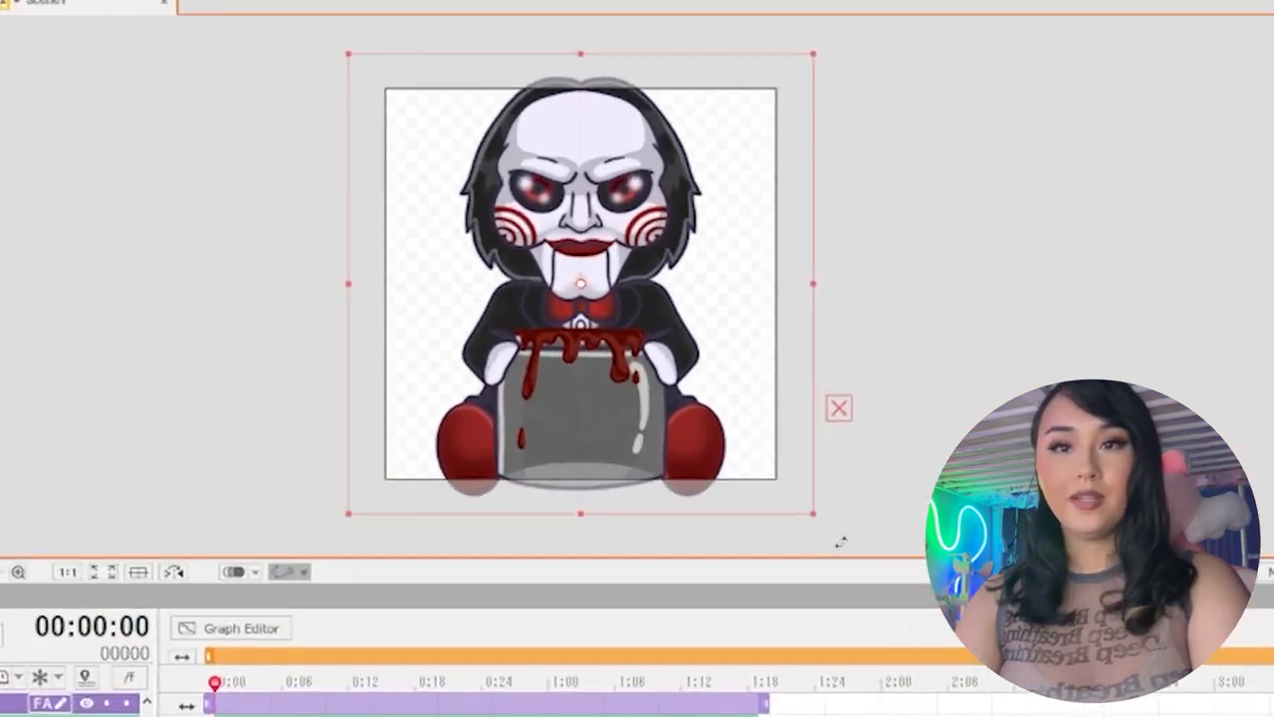
left_click_drag(1024, 402, 1097, 491)
left_click_drag(921, 651, 868, 568)
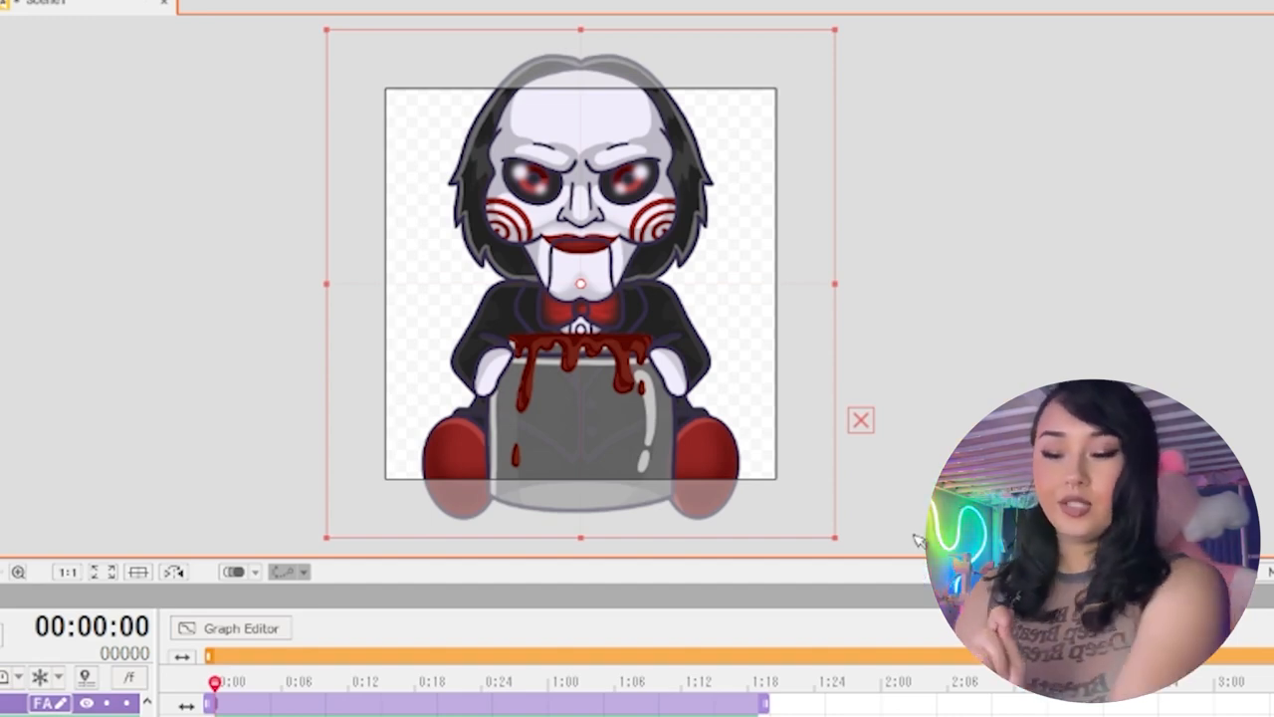
key("ctrl+z")
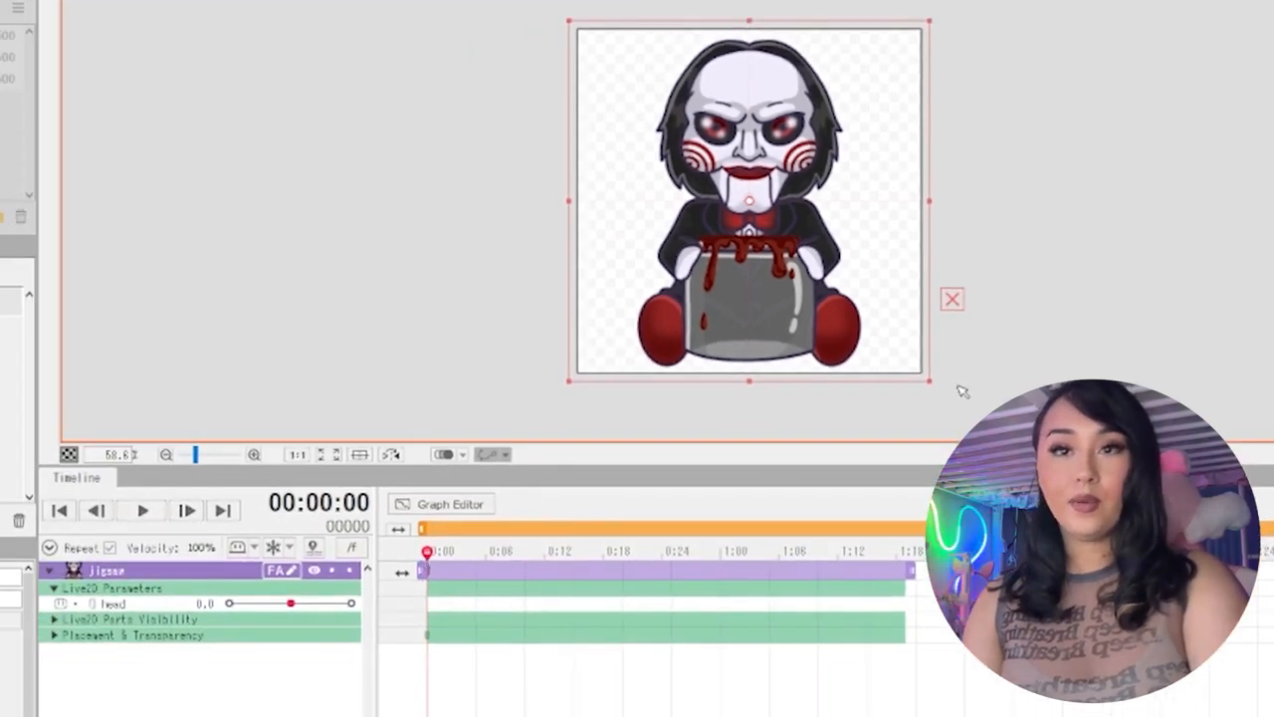
Scale the jigsaw model up at frame 0 so that the character fills the height of the canvas
left_click_drag(929, 380, 956, 392)
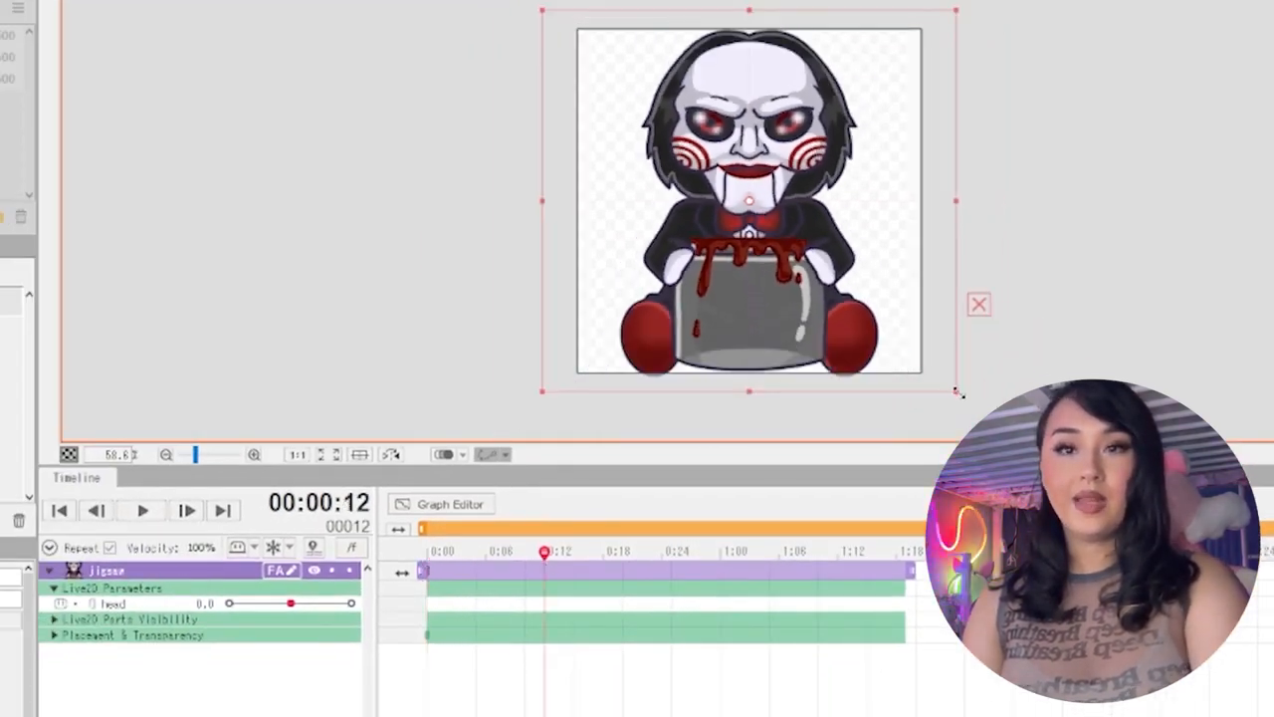
Shrink the jigsaw model at frame 12, delete the resulting Placement & Transparency keyframe and return to frame 0
left_click_drag(956, 392, 926, 389)
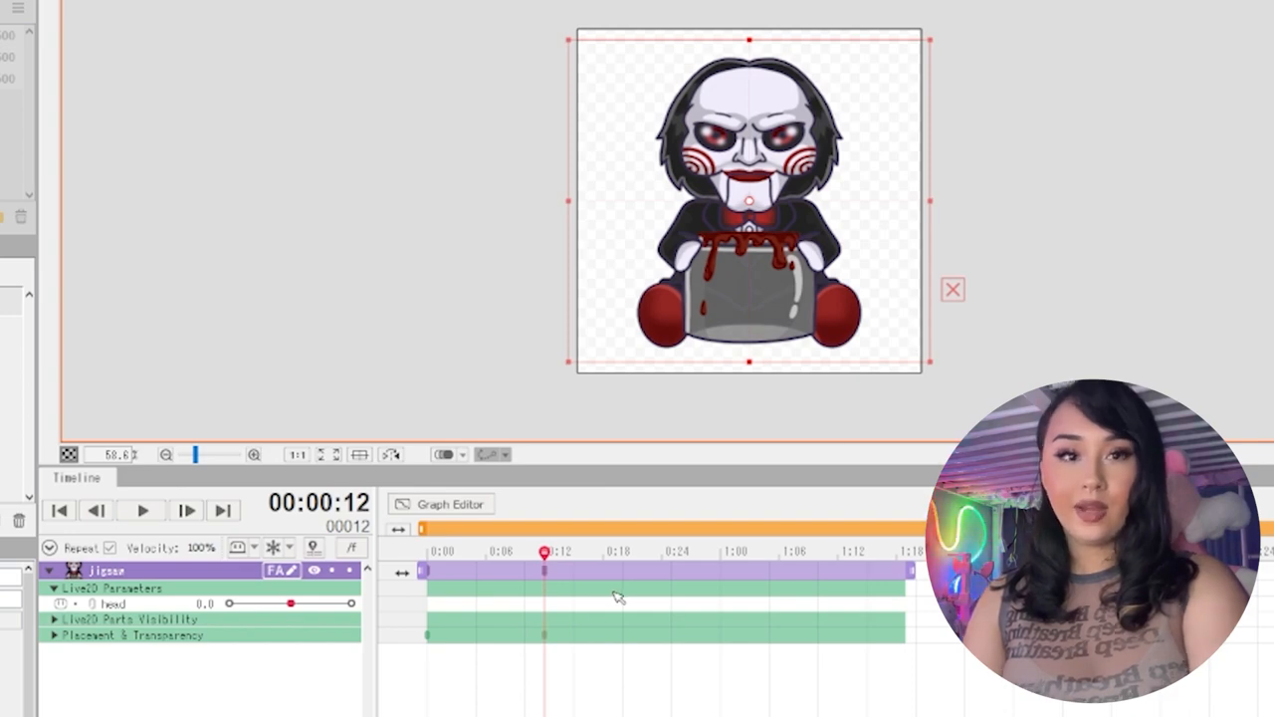
mouse_move(560, 559)
left_mouse_down()
mouse_move(446, 563)
mouse_move(534, 559)
mouse_move(449, 565)
mouse_move(552, 575)
left_mouse_up()
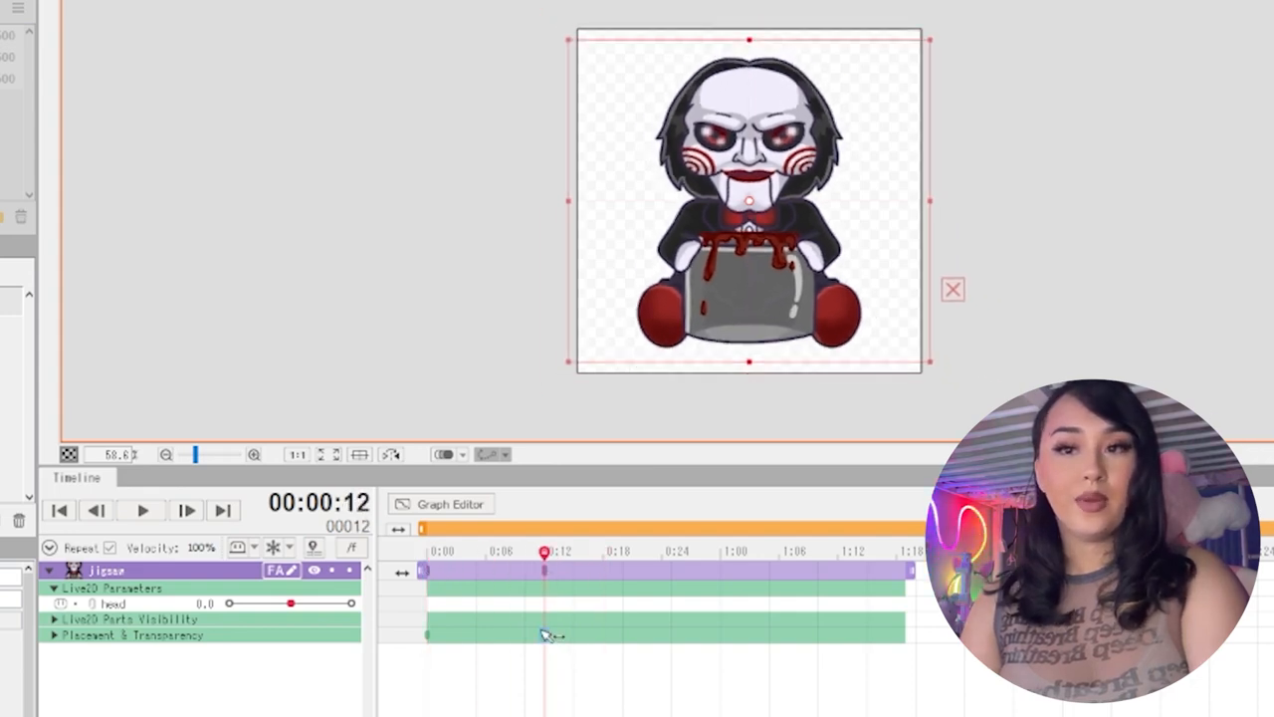
key("Delete")
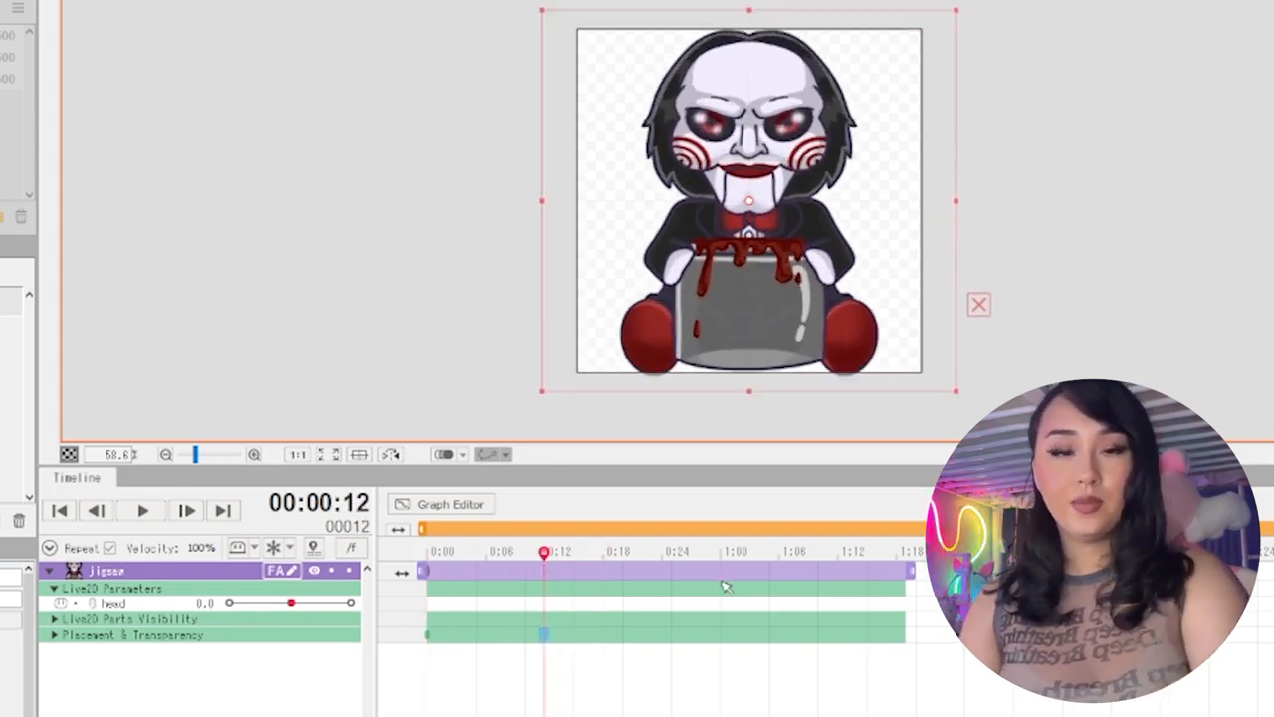
left_click_drag(546, 572, 421, 559)
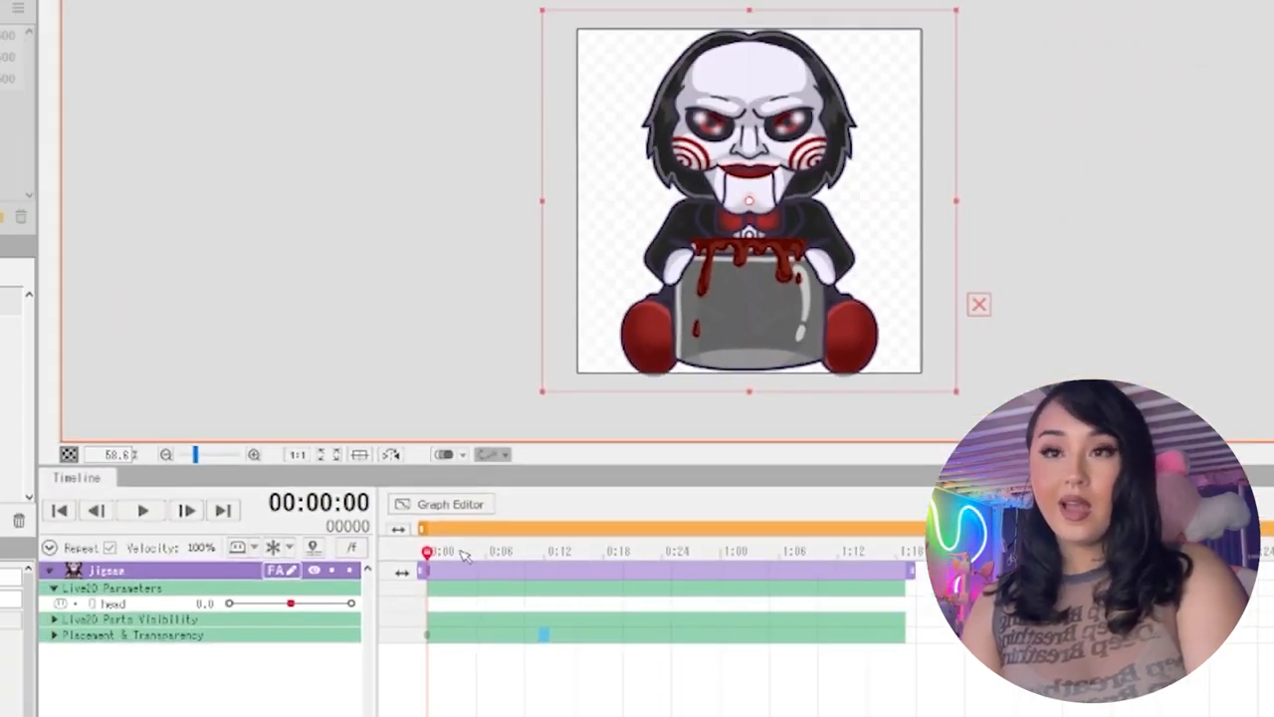
Shorten Scene1's work area and duration to 41 frames
left_click_drag(474, 354, 697, 381)
left_click_drag(603, 573, 805, 572)
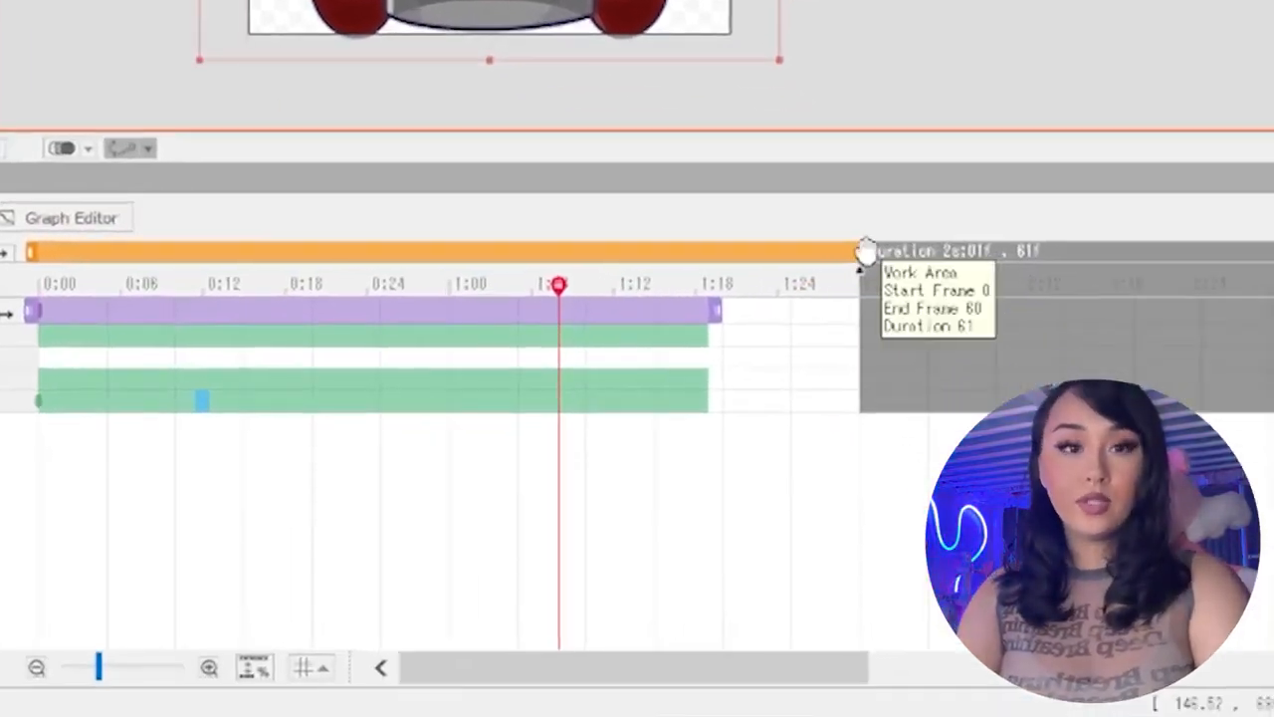
left_click_drag(862, 250, 706, 251)
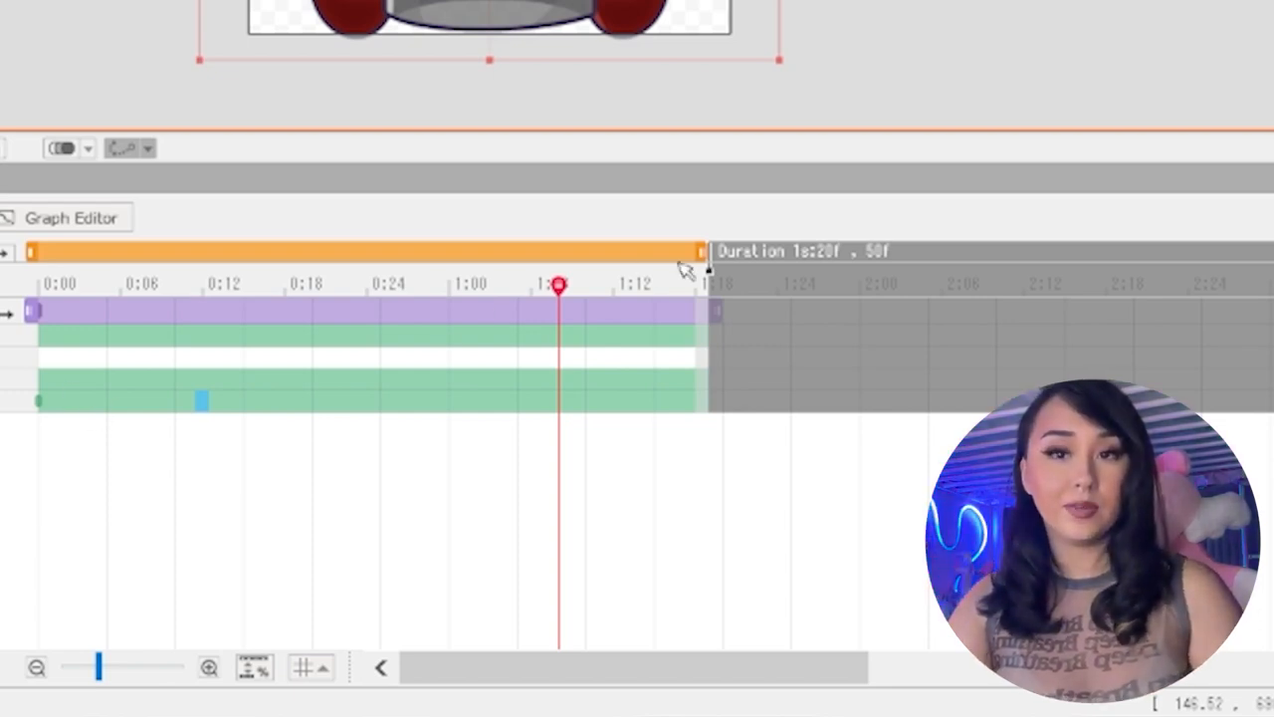
left_click(727, 270)
left_click_drag(710, 253, 685, 284)
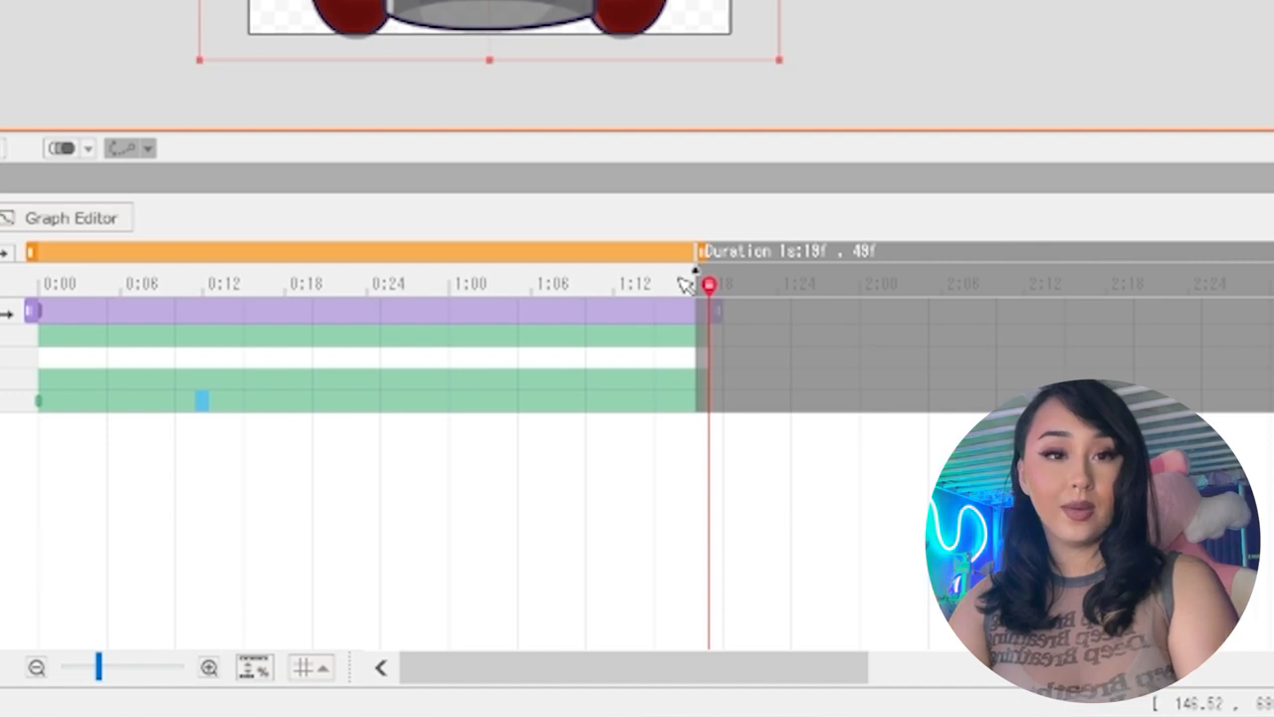
left_click_drag(701, 251, 567, 270)
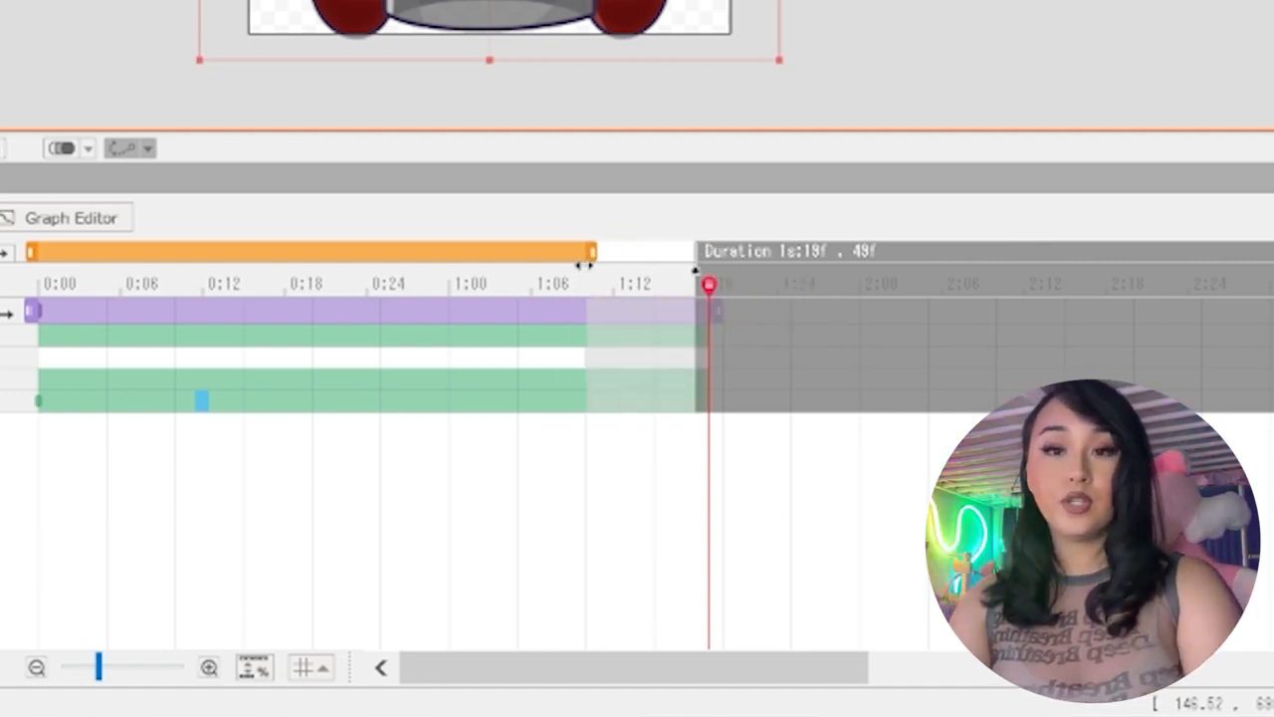
left_click_drag(697, 255, 585, 255)
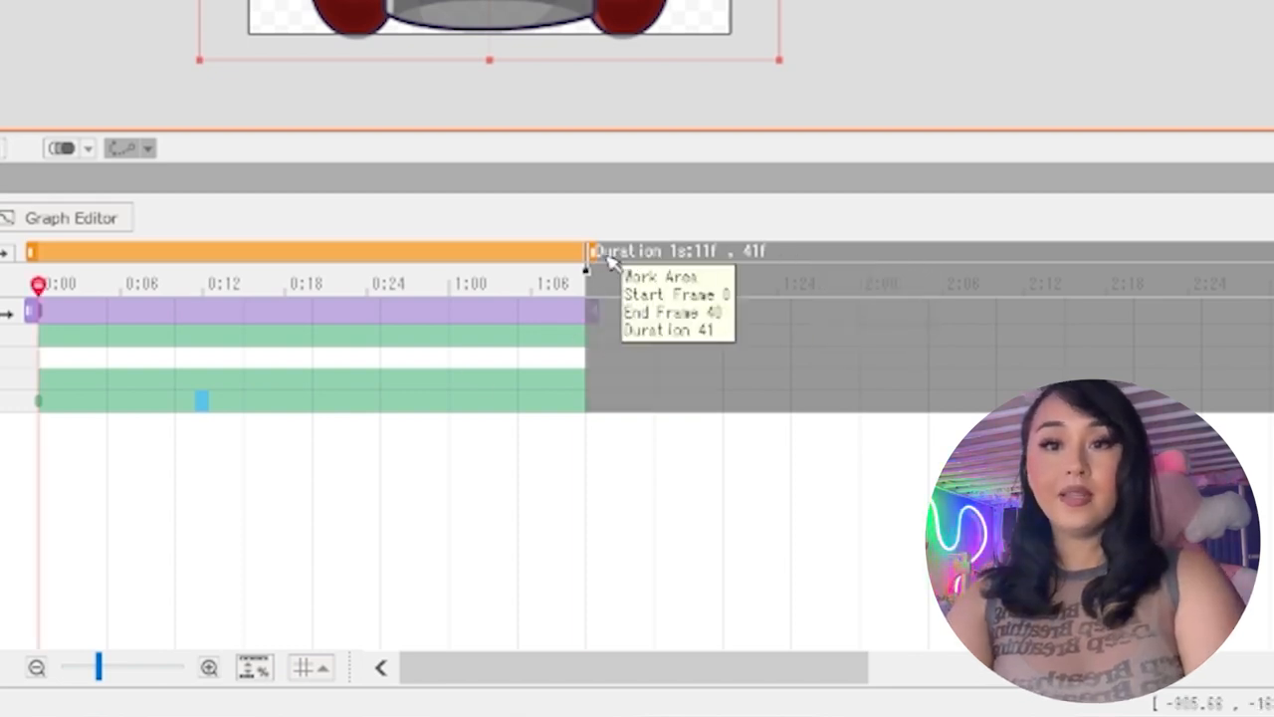
Extend Scene1's duration and work area to 55 frames and lengthen the jigsaw track past frame 40
left_click(613, 260)
left_click_drag(590, 255, 774, 284)
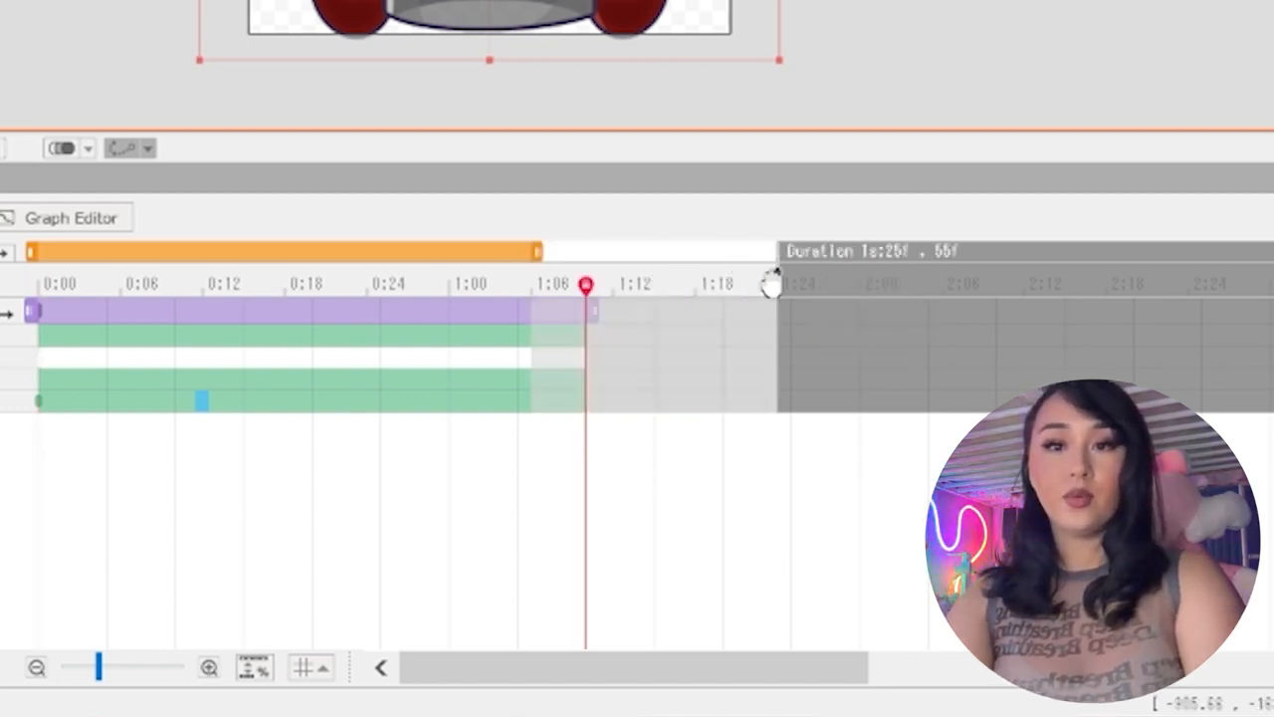
left_click_drag(524, 262, 773, 267)
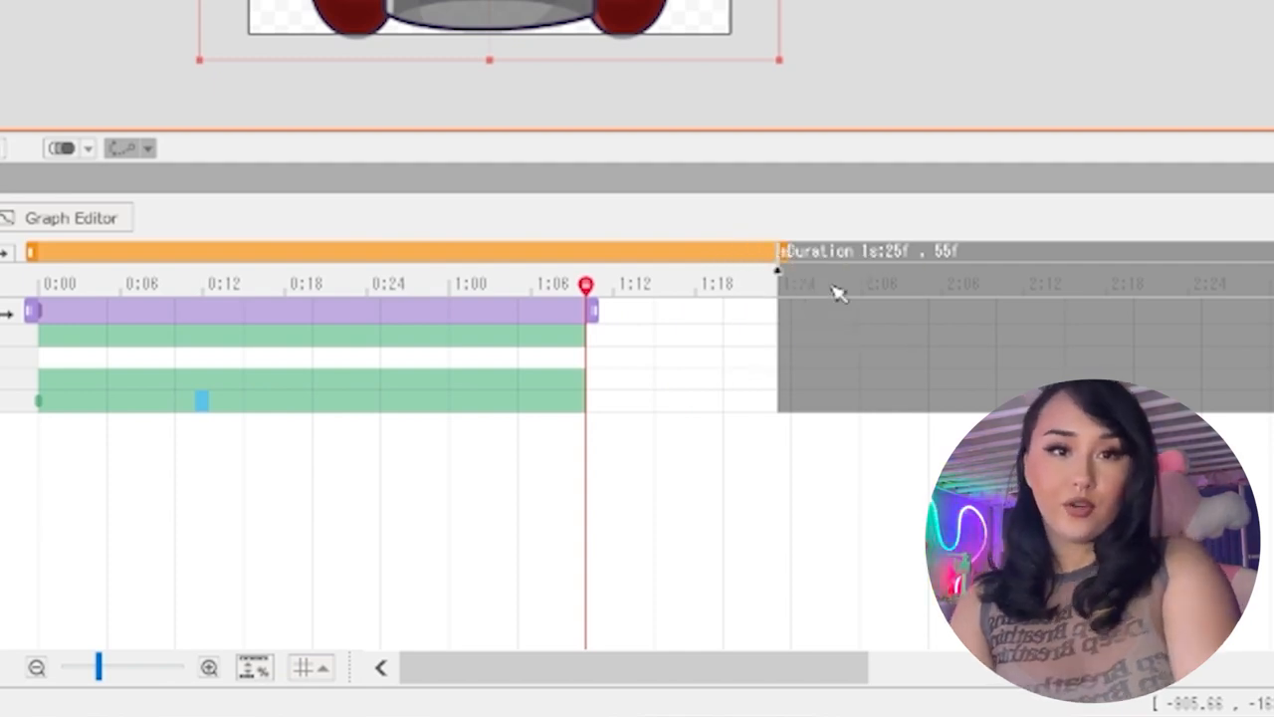
left_click_drag(594, 313, 710, 333)
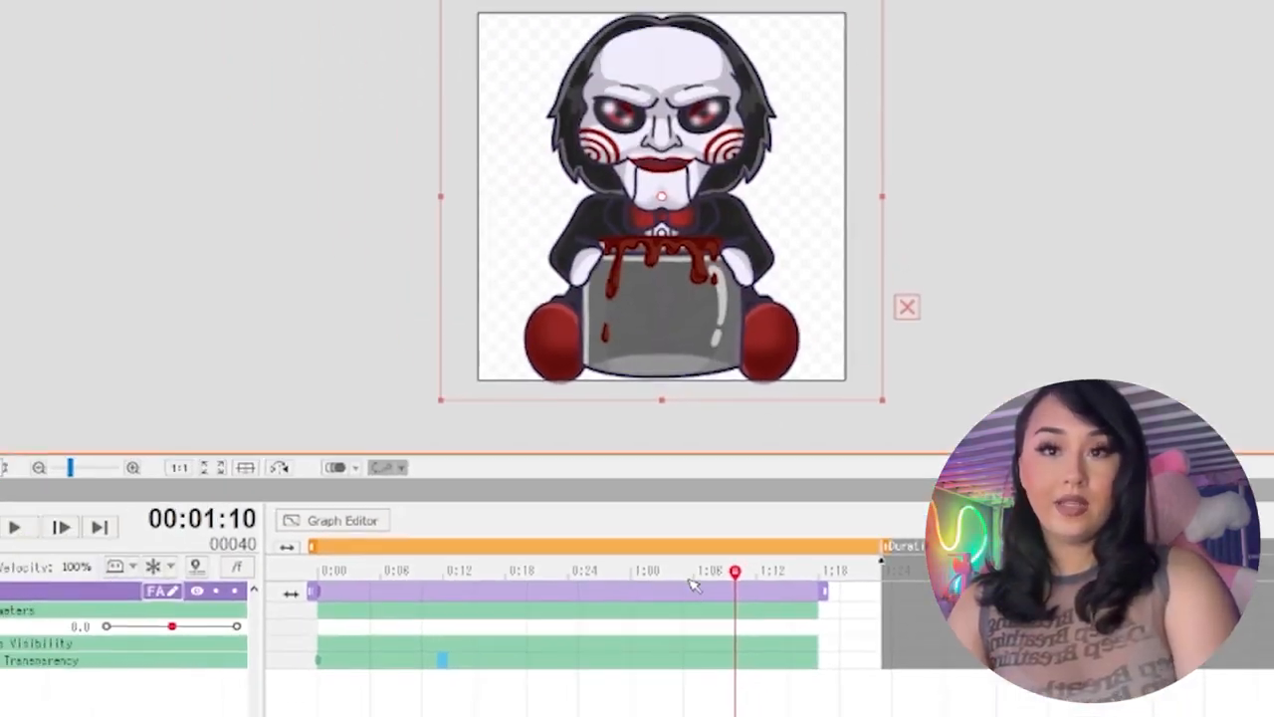
Stretch the jigsaw track over the blank frames to the scene's end, and trim the scene to 53 frames
left_click_drag(734, 571, 881, 577)
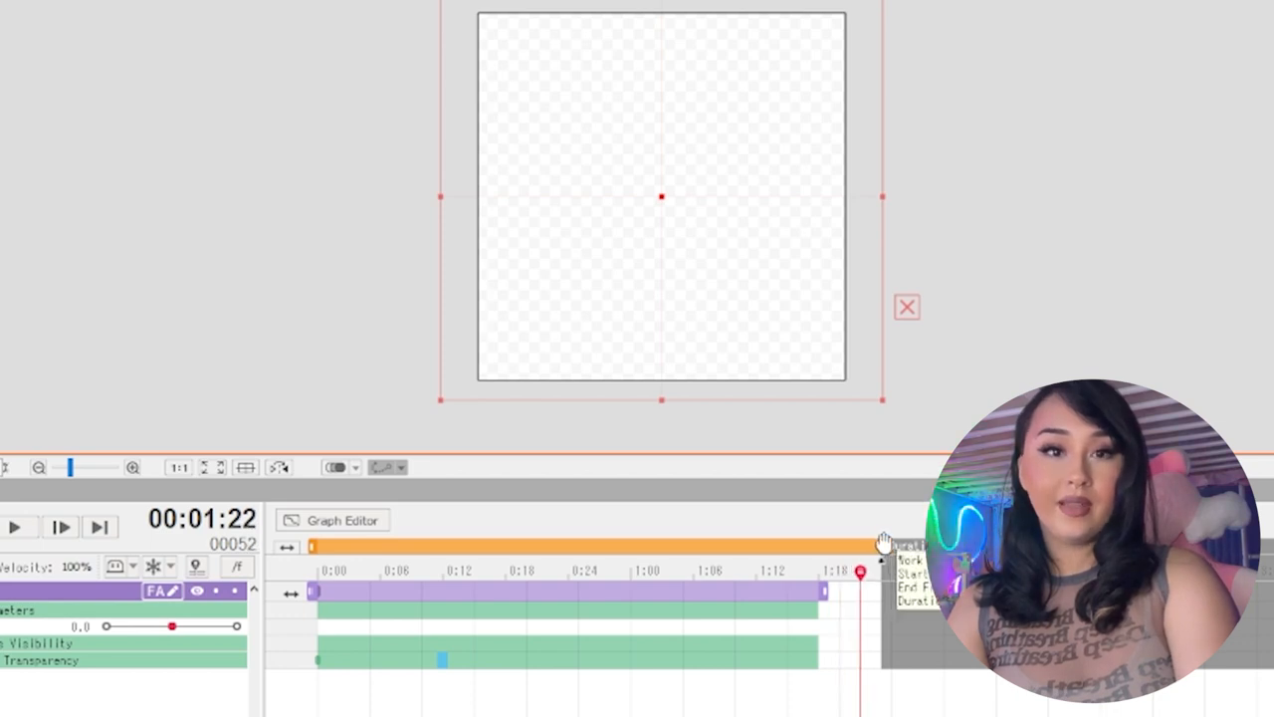
mouse_move(867, 582)
left_mouse_down()
mouse_move(834, 584)
mouse_move(858, 585)
left_mouse_up()
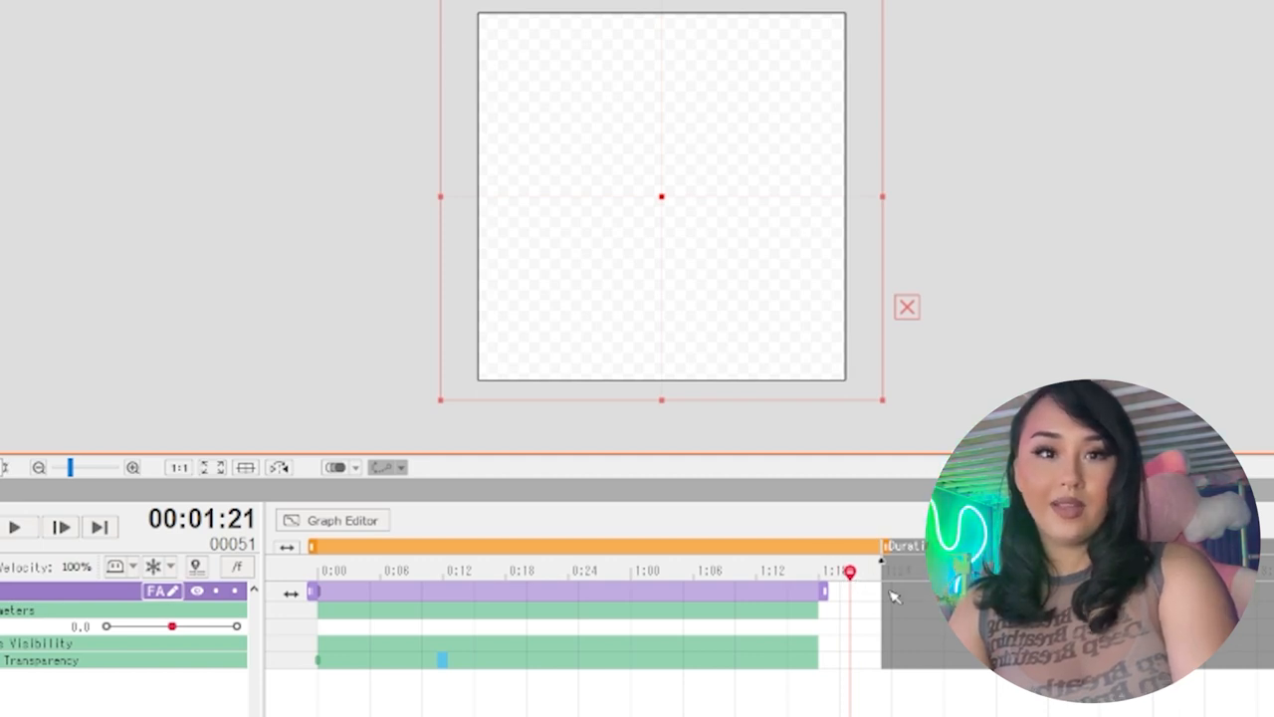
left_click_drag(822, 593, 881, 594)
key("Home")
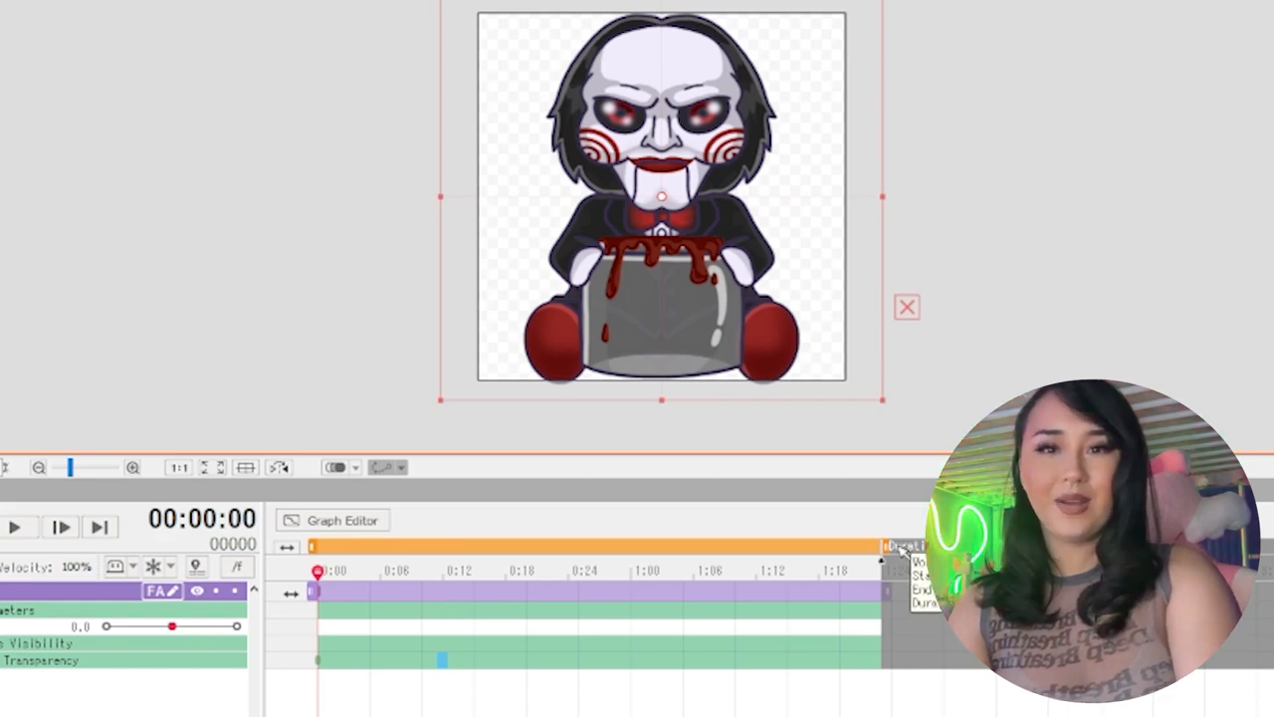
mouse_move(886, 545)
left_mouse_down()
mouse_move(853, 541)
mouse_move(879, 568)
left_mouse_up()
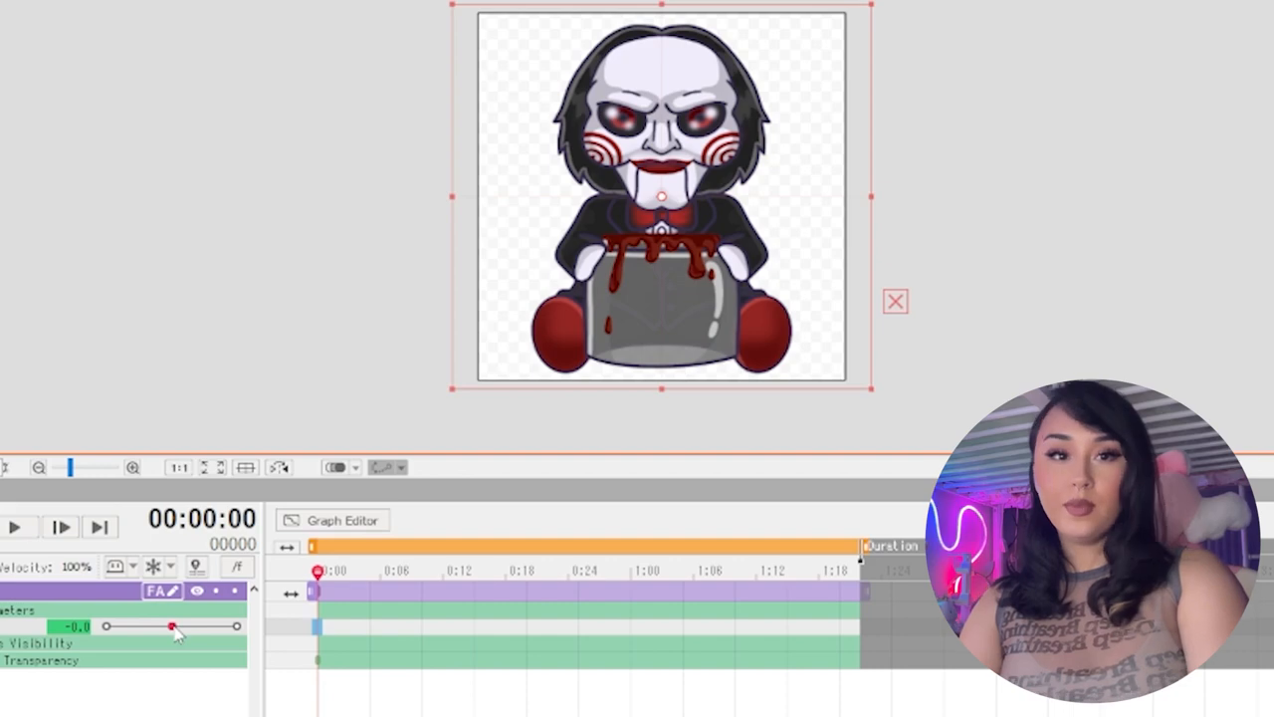
Key the head parameter at -30.0 on frame 0 and towards the opposite tilt on frame 25, and go to the scene's end
left_click_drag(173, 627, 105, 626)
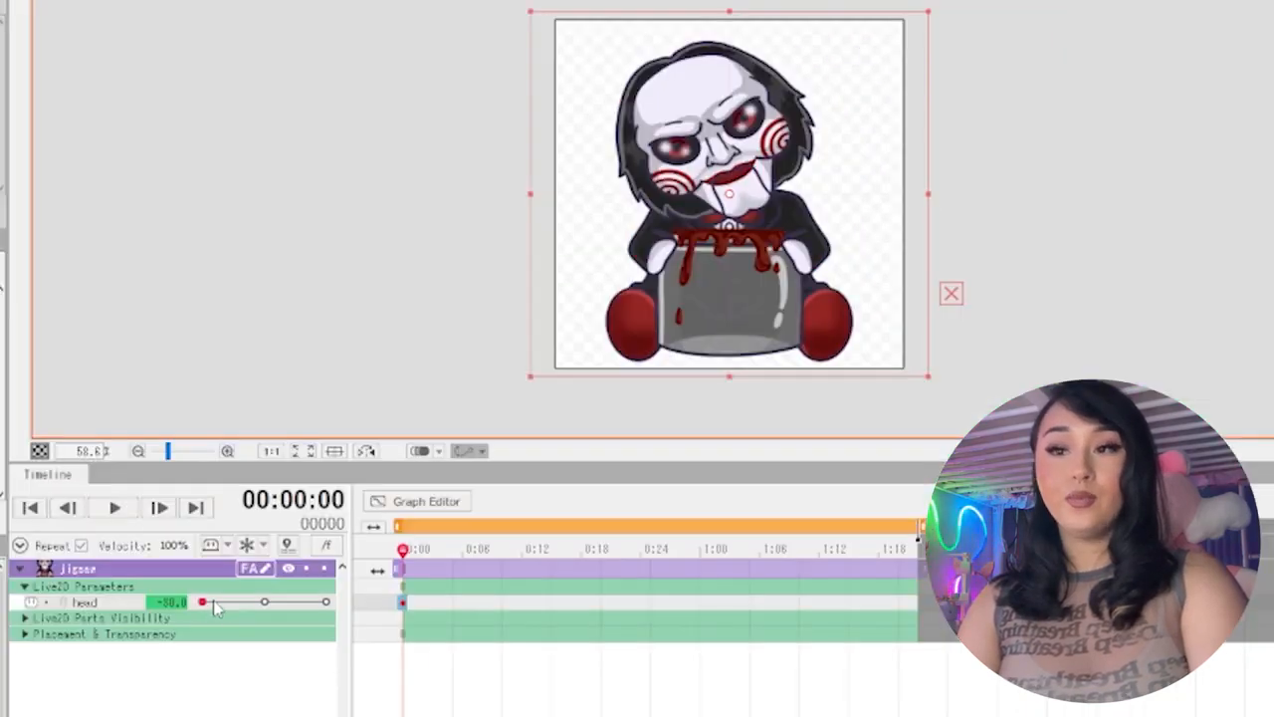
left_click_drag(215, 607, 327, 603)
left_click(650, 550)
left_click_drag(662, 554, 797, 555)
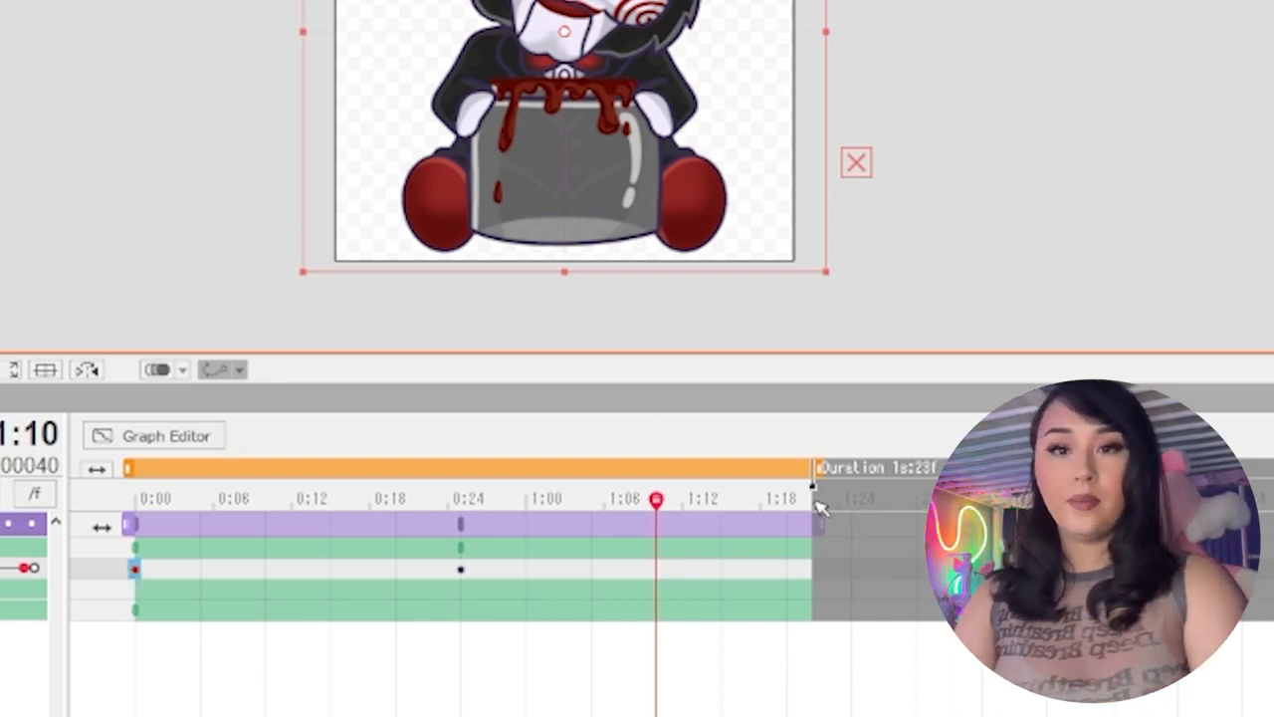
left_click(813, 501)
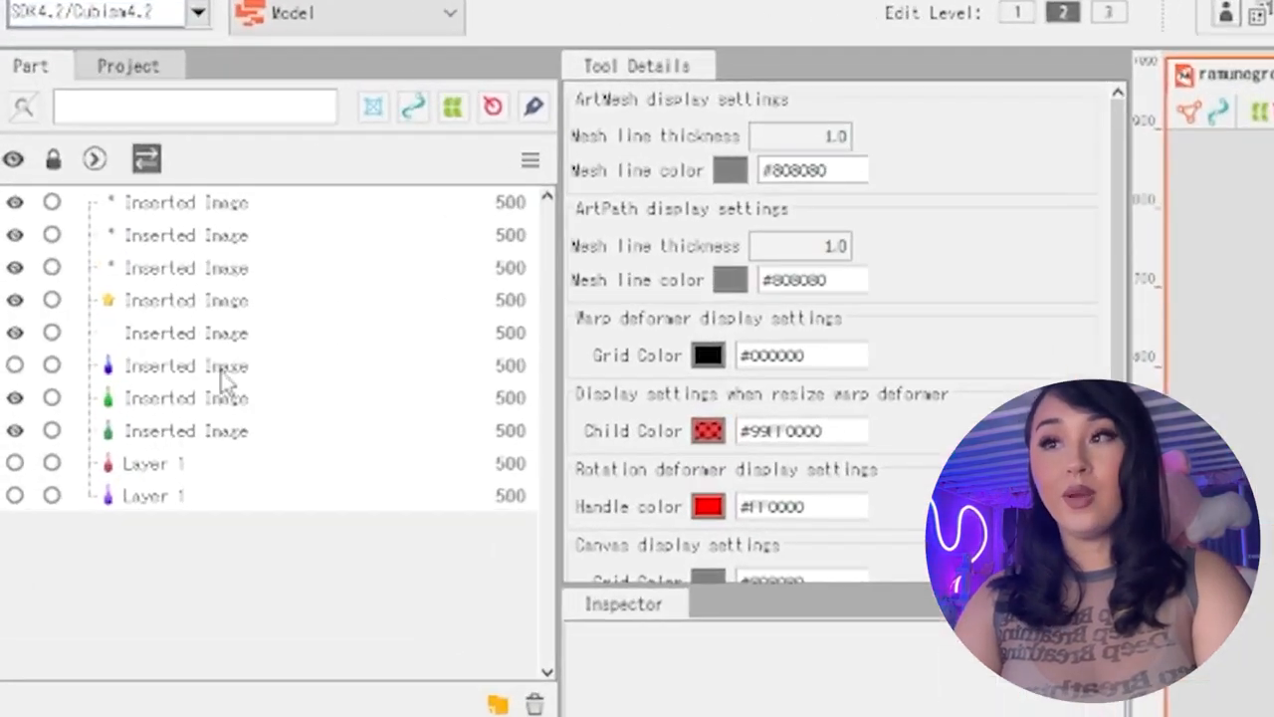
In the ramune bottle model, show the red bottle layer and hide the green bottle layers and the decorations
left_click(220, 473)
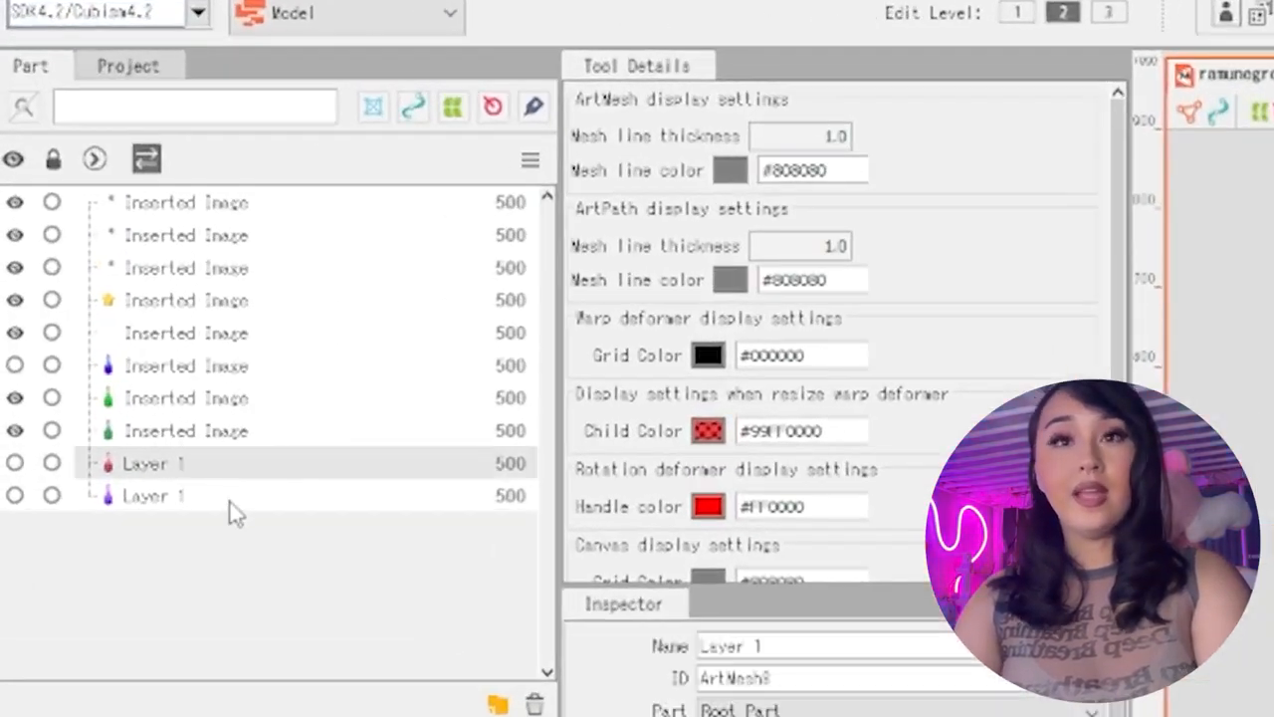
left_click(229, 496)
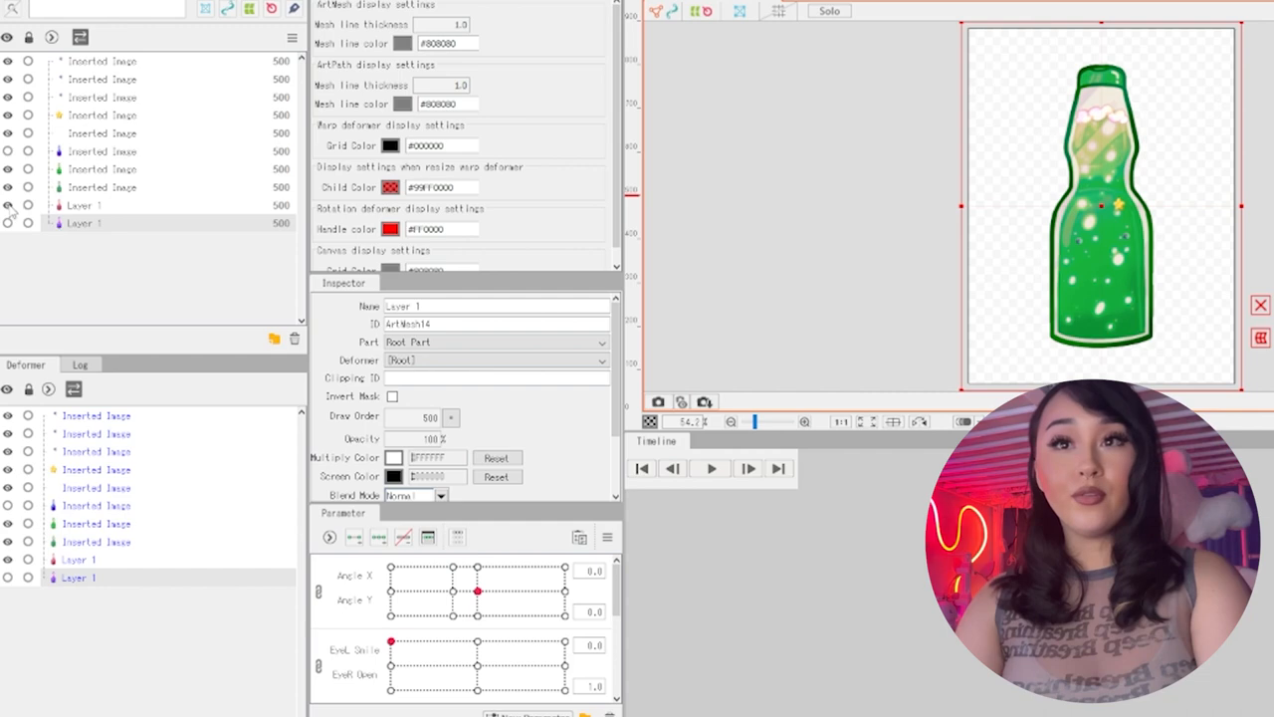
left_click(8, 187)
left_click(8, 169)
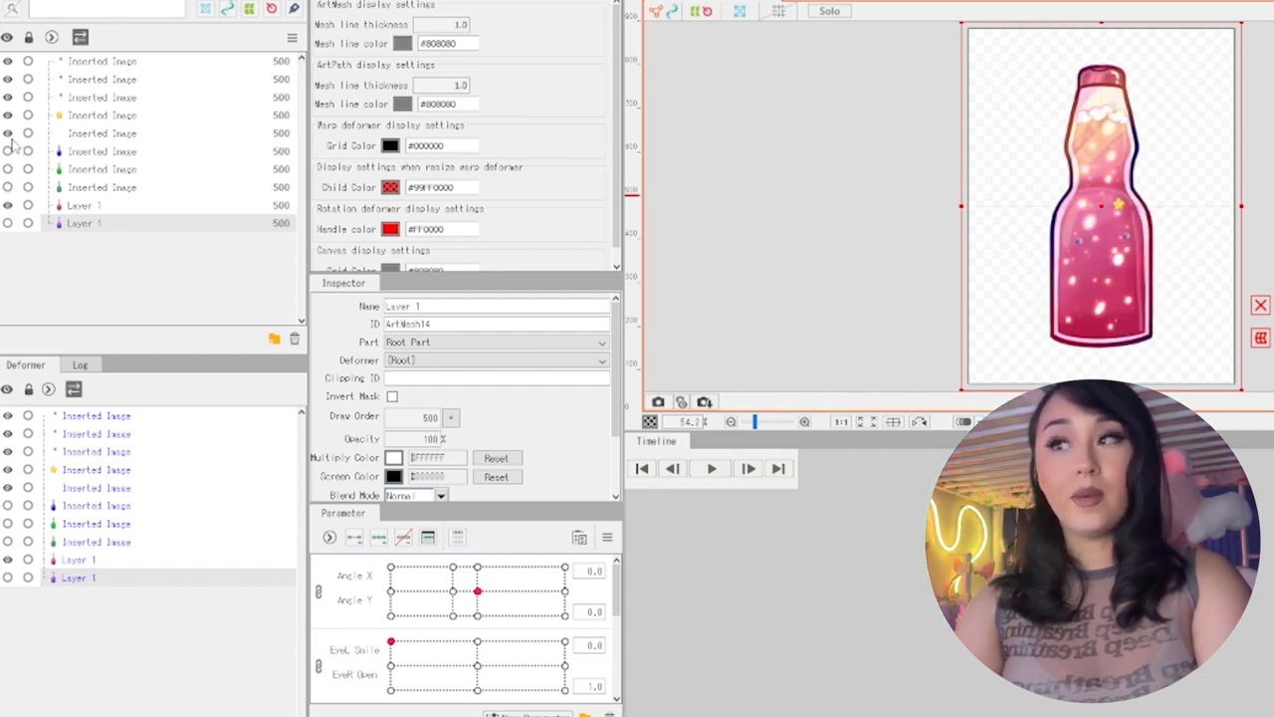
left_click(8, 132)
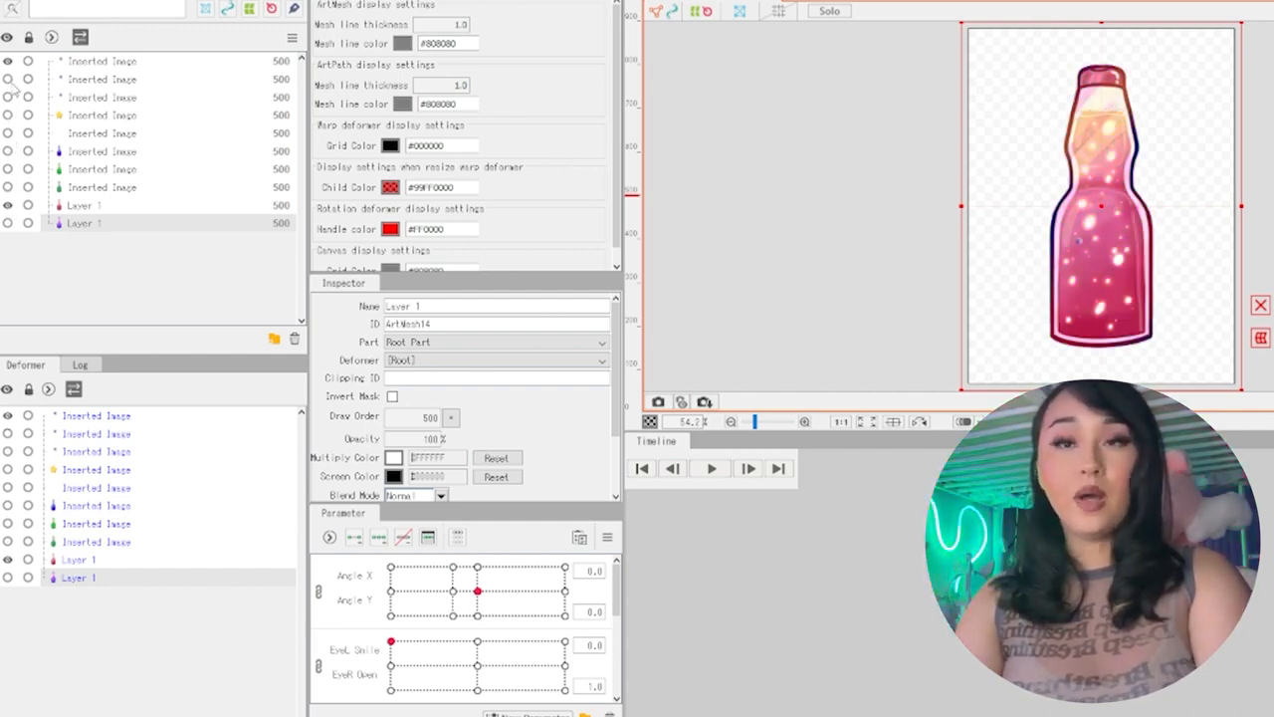
Show the green bottle layers again and toggle the red and purple Layer 1 meshes to compare the bottle colours
left_click(8, 187)
left_click(8, 169)
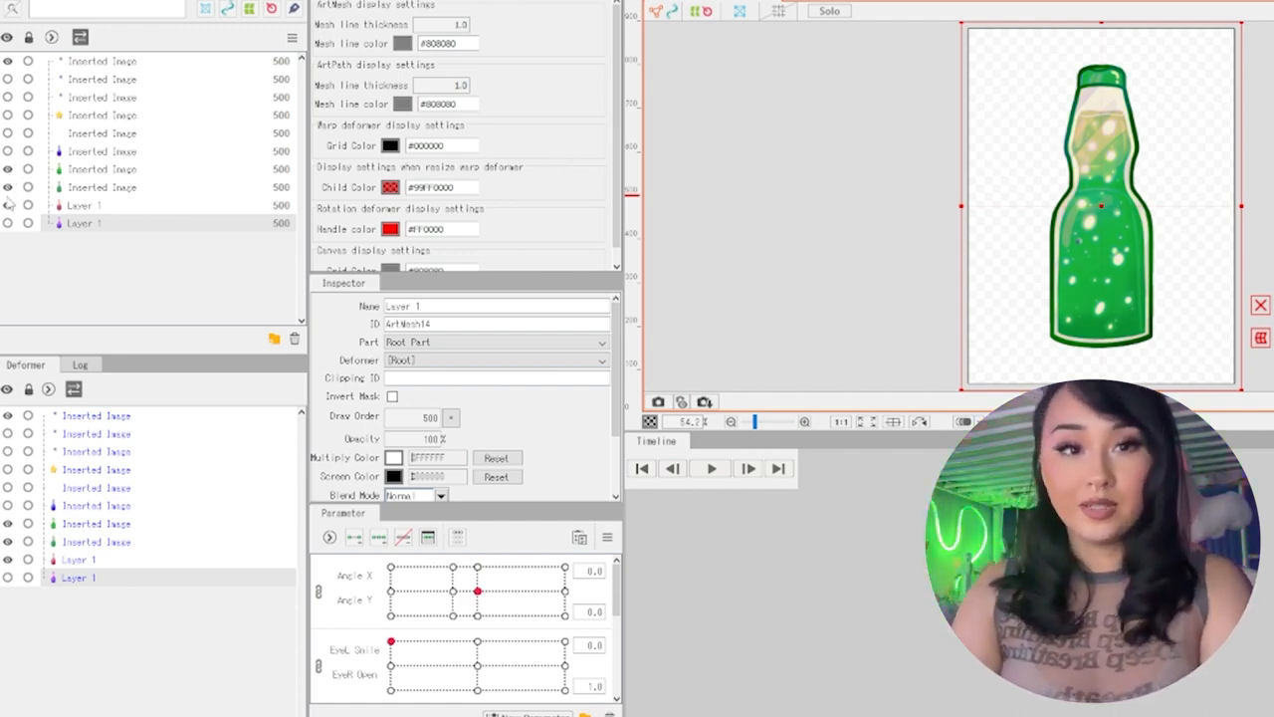
left_click(8, 187)
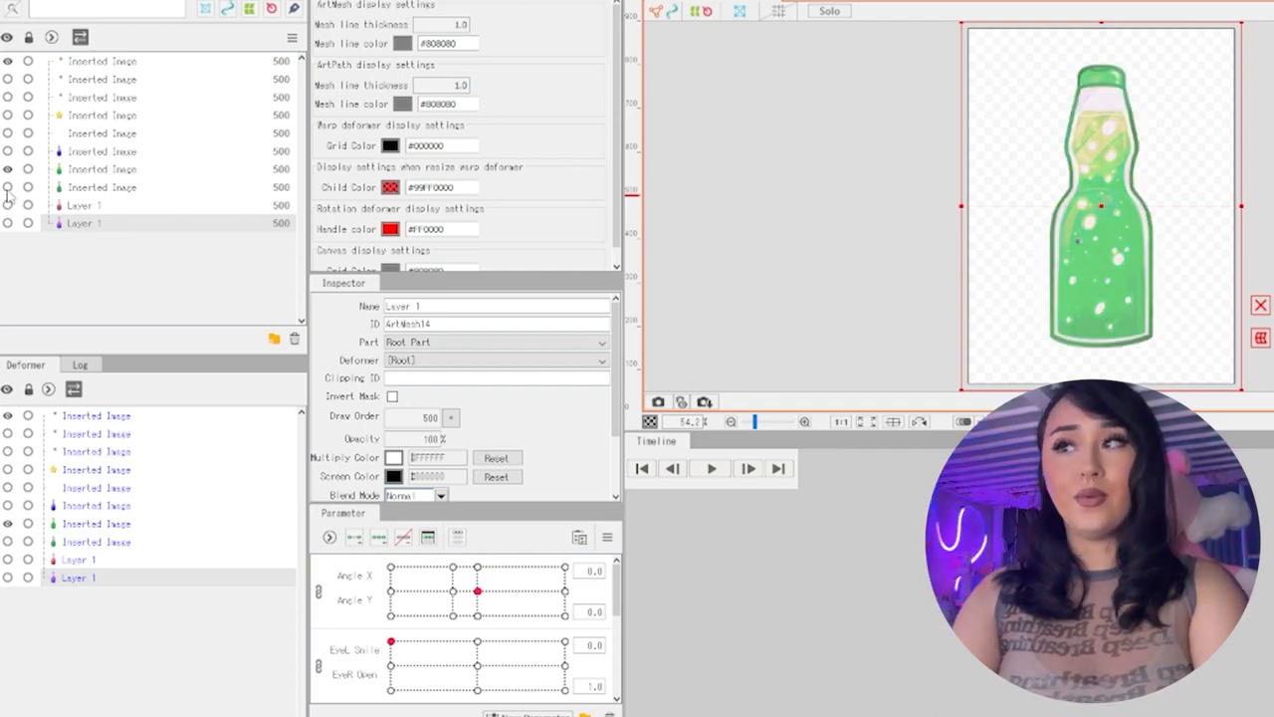
left_click(8, 205)
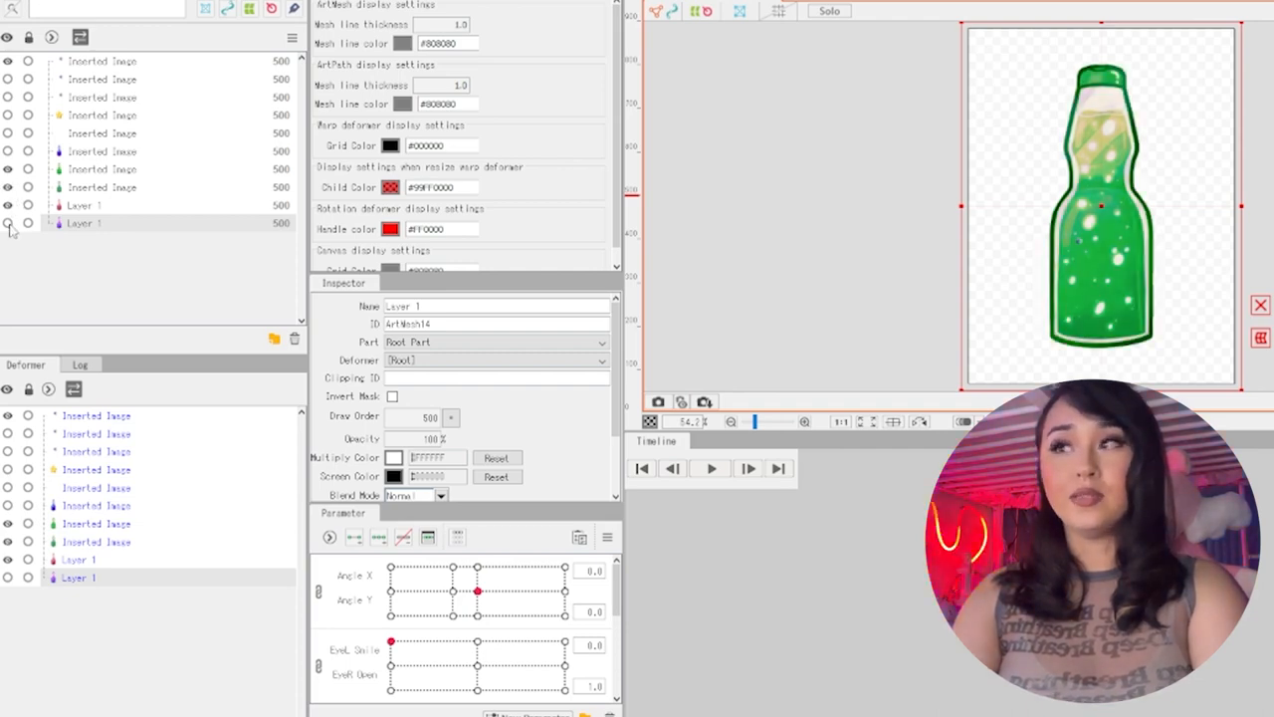
left_click(8, 223)
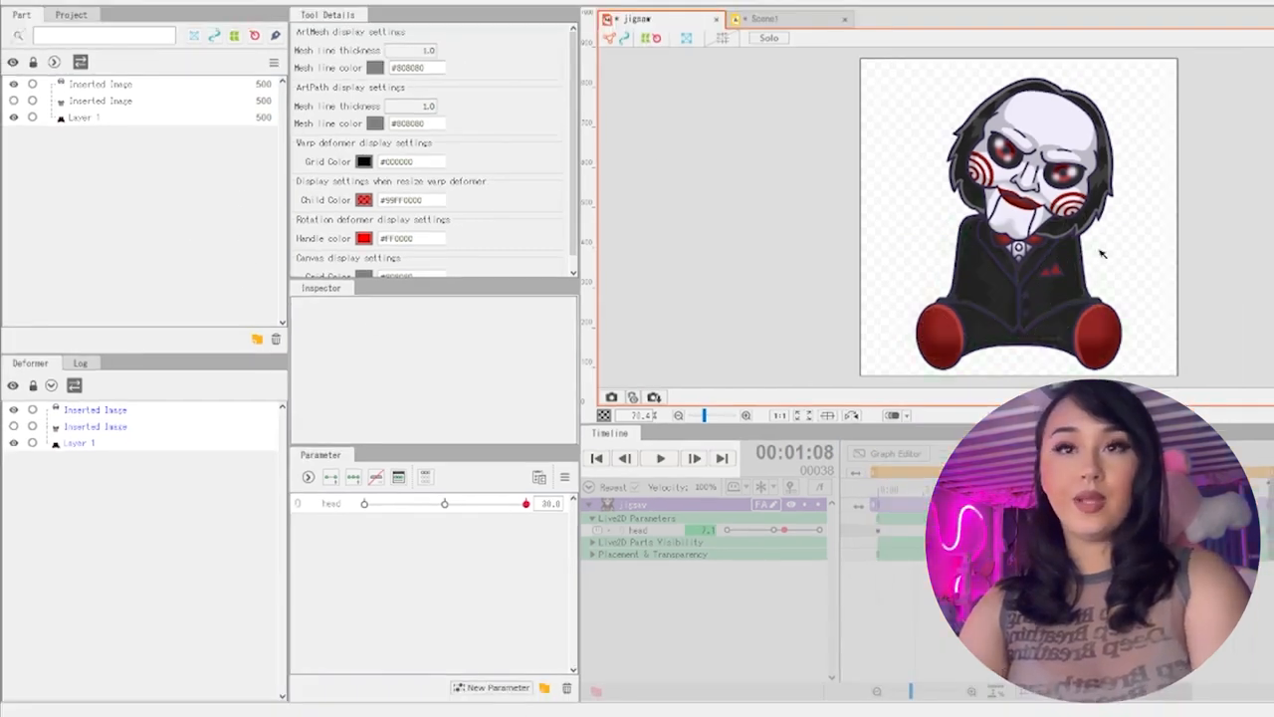
Import the layered character PSD as a new model and return to the jigsaw model
mouse_move(495, 714)
left_click(445, 676)
left_click_drag(574, 426, 123, 251)
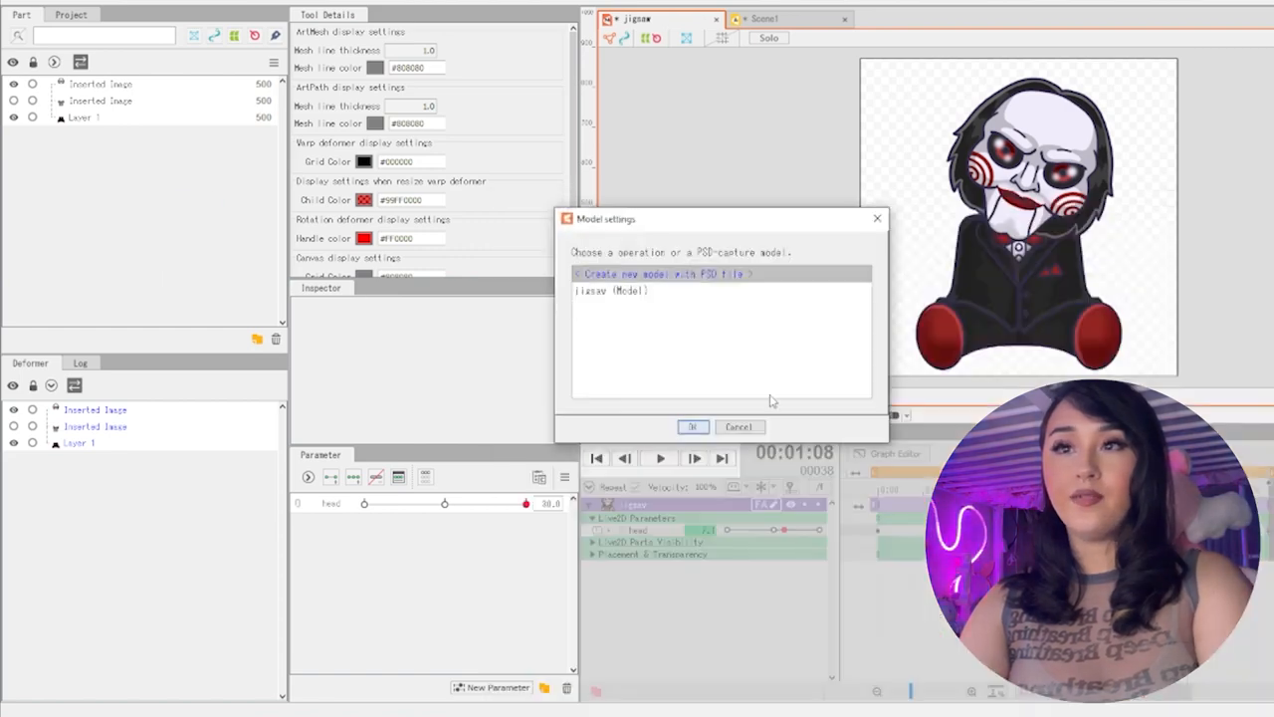
left_click(702, 428)
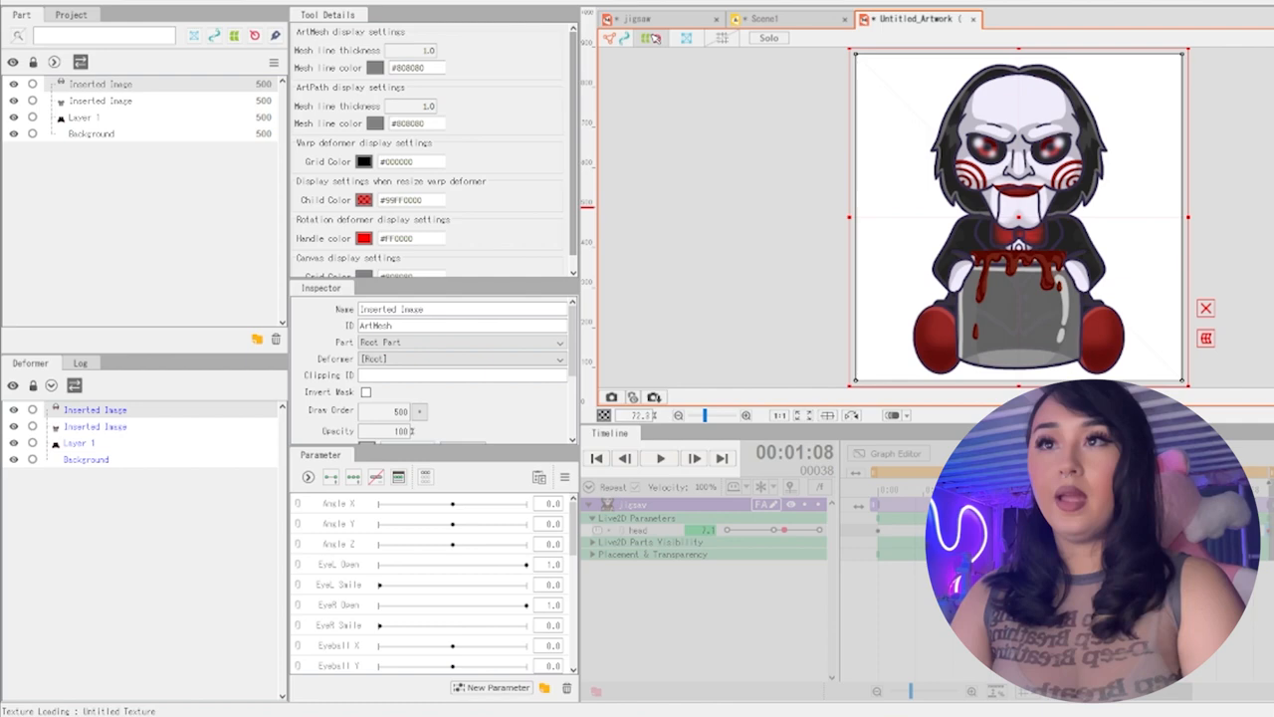
left_click(652, 19)
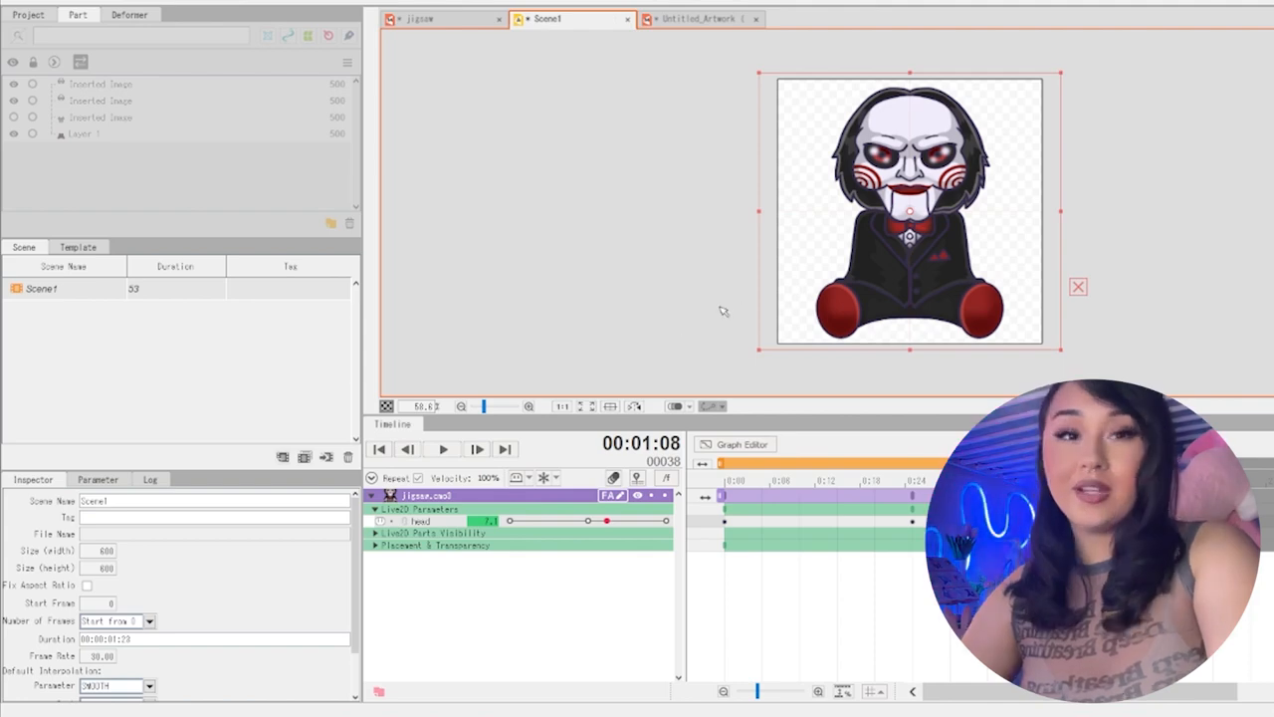
Play back Scene1's head animation and delete the duplicate head mesh from the jigsaw model
left_click(443, 450)
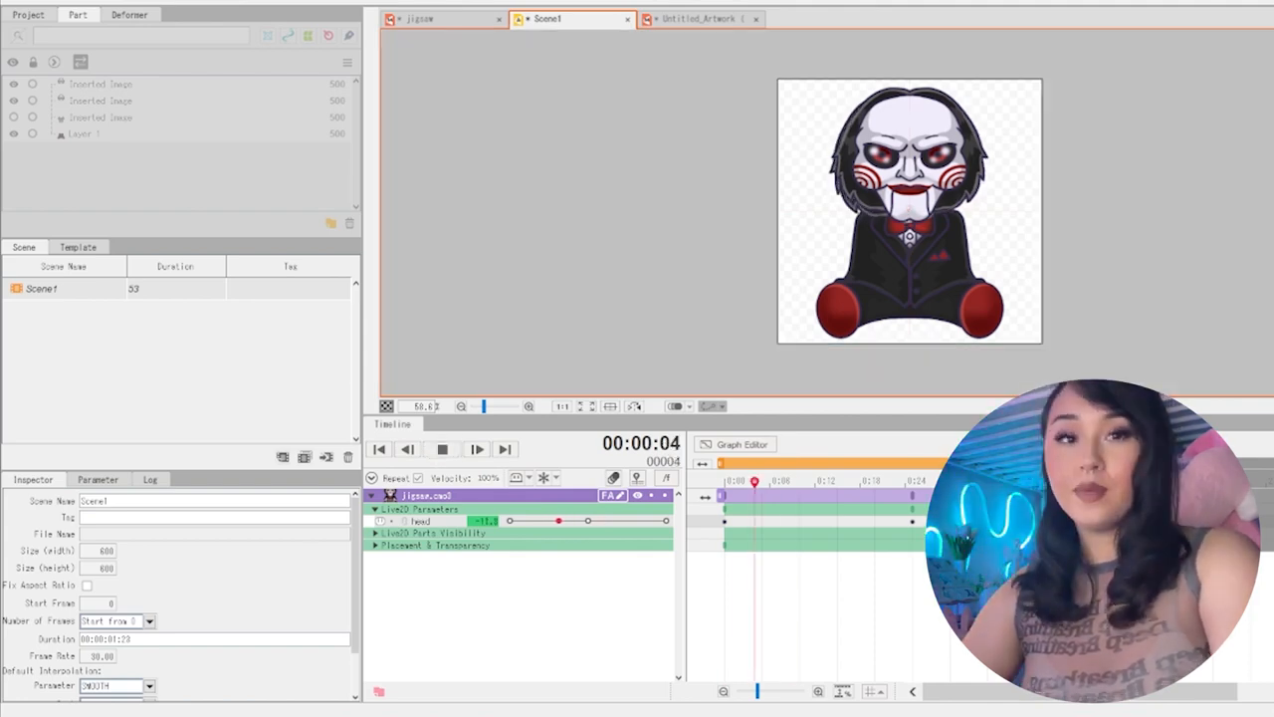
left_click(13, 2)
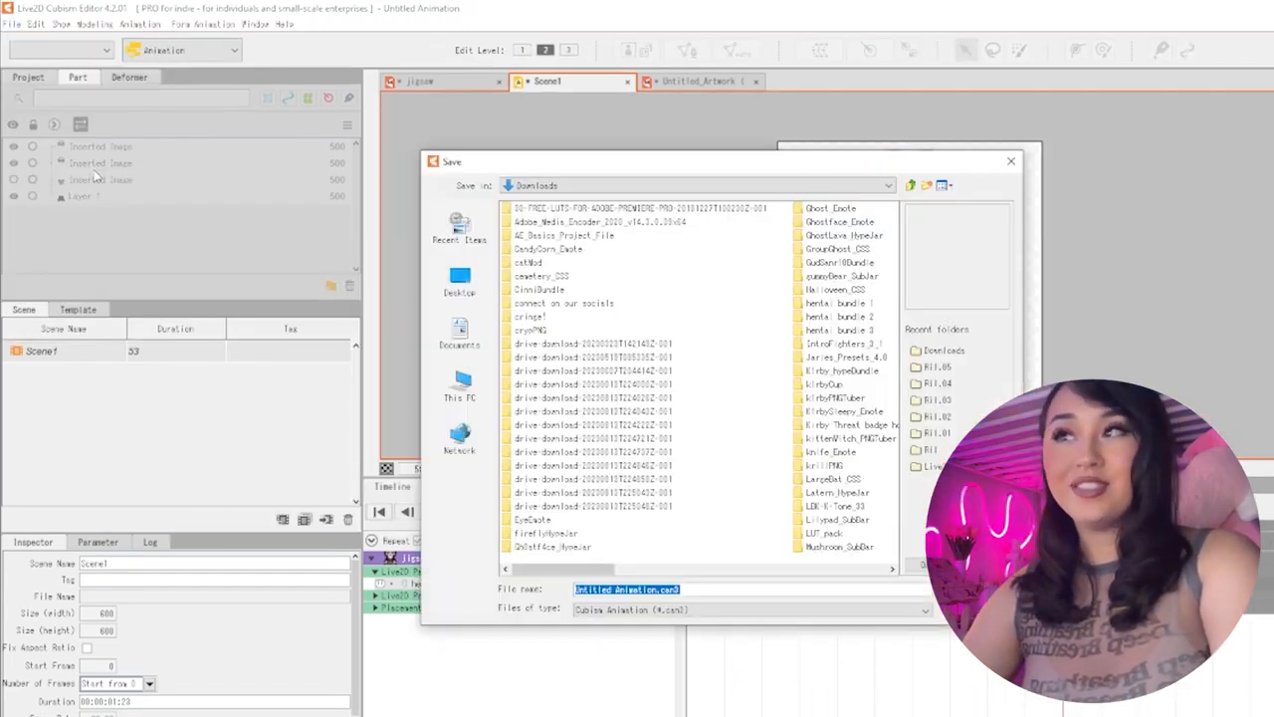
left_click(1007, 162)
left_click(421, 87)
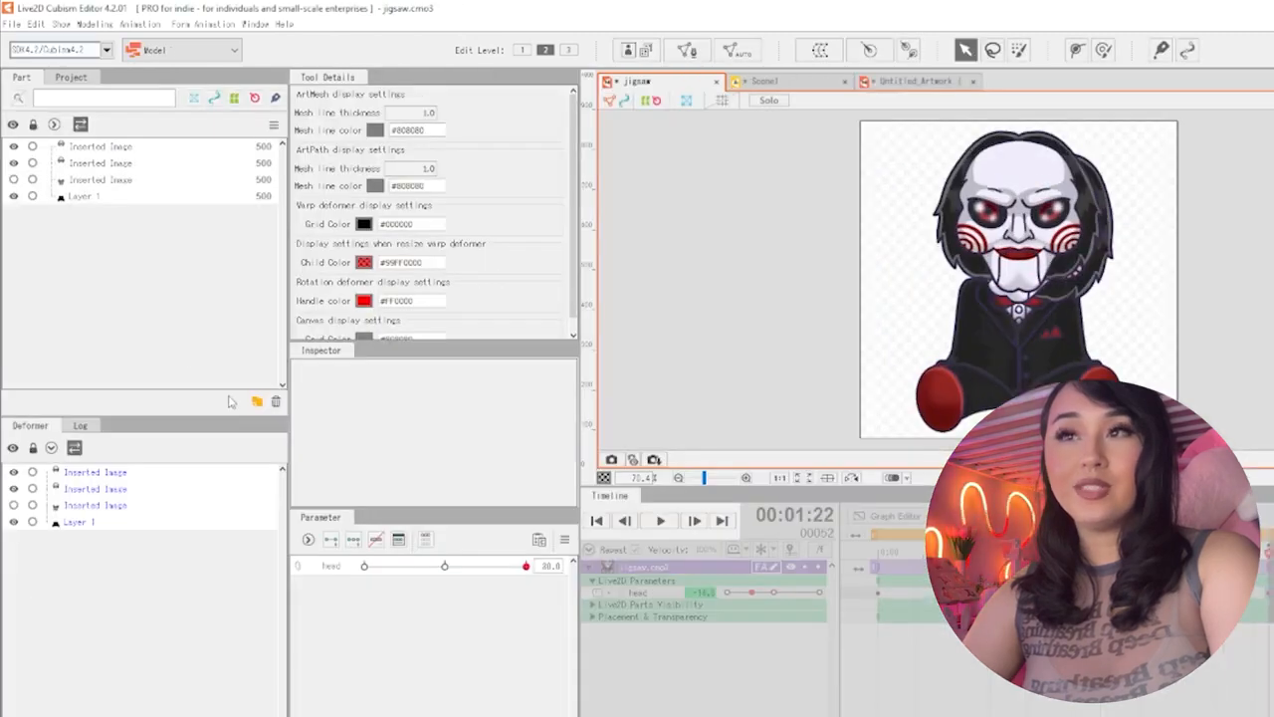
left_click(115, 148)
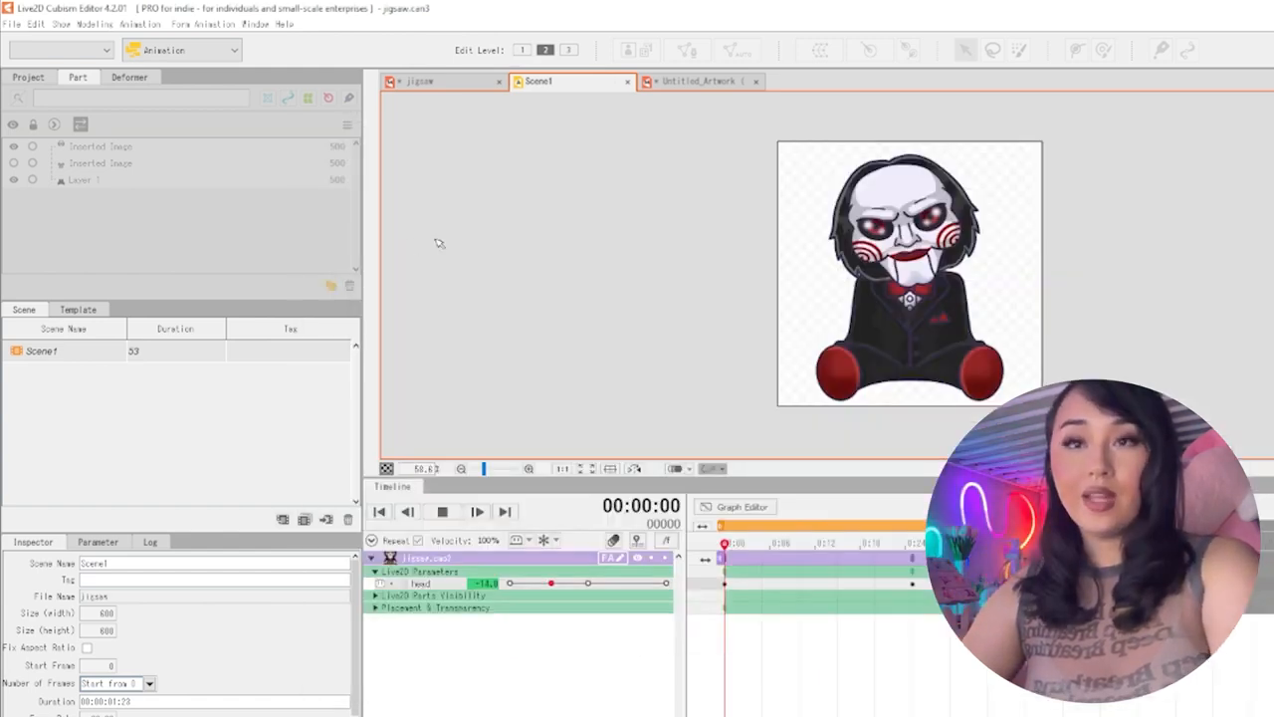
Export Scene1's work area as a looping, high-quality 600 x 600 GIF with transparent background, named jigsaw, in Downloads, and view it
left_click(443, 511)
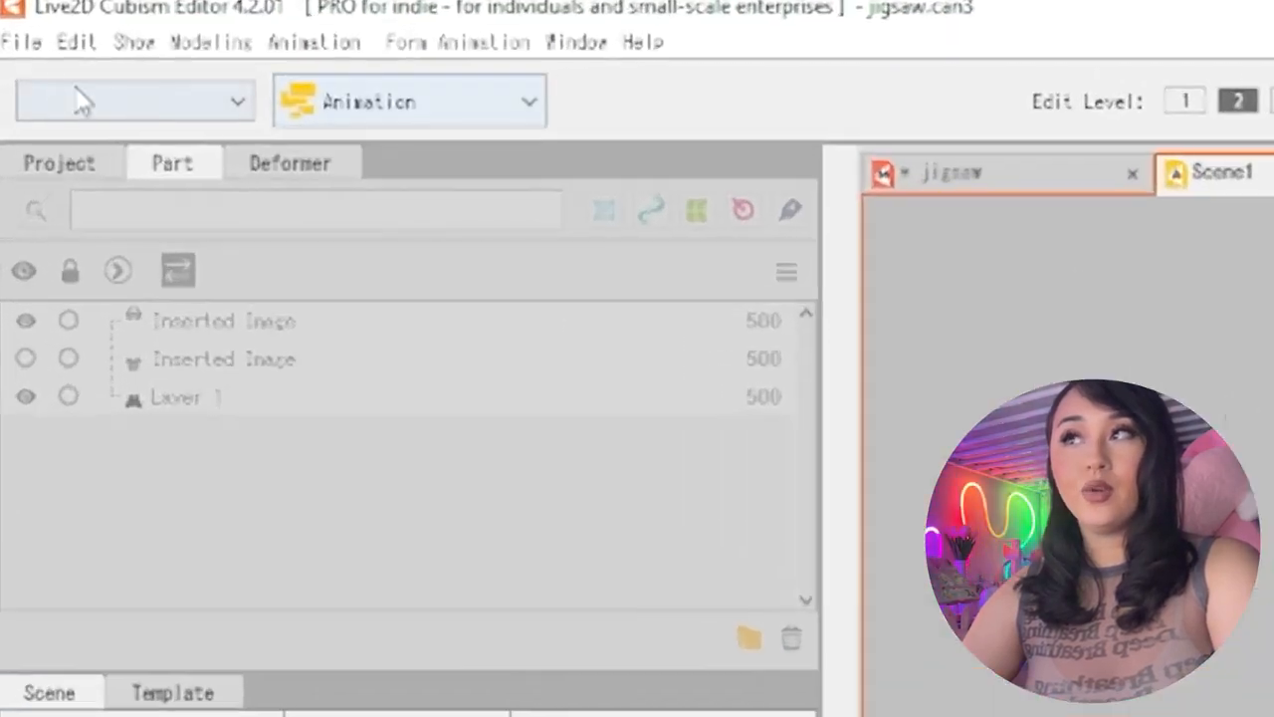
left_click(10, 23)
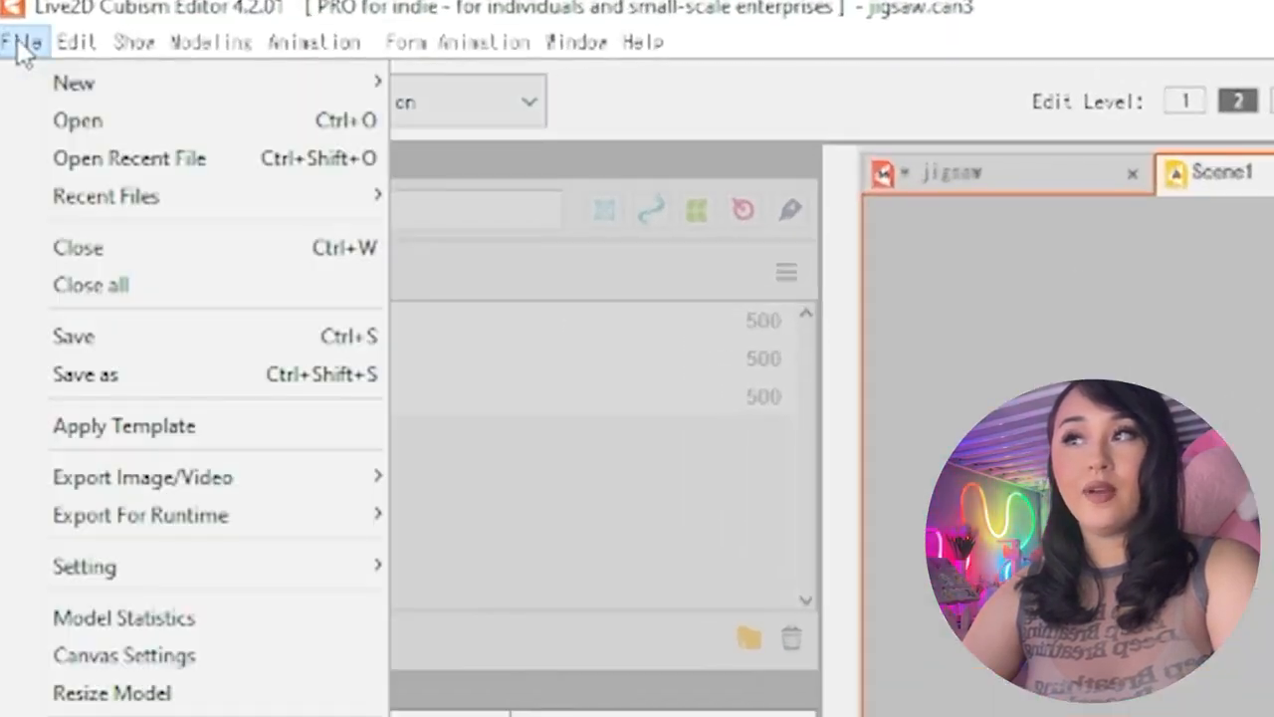
mouse_move(167, 481)
left_click(543, 514)
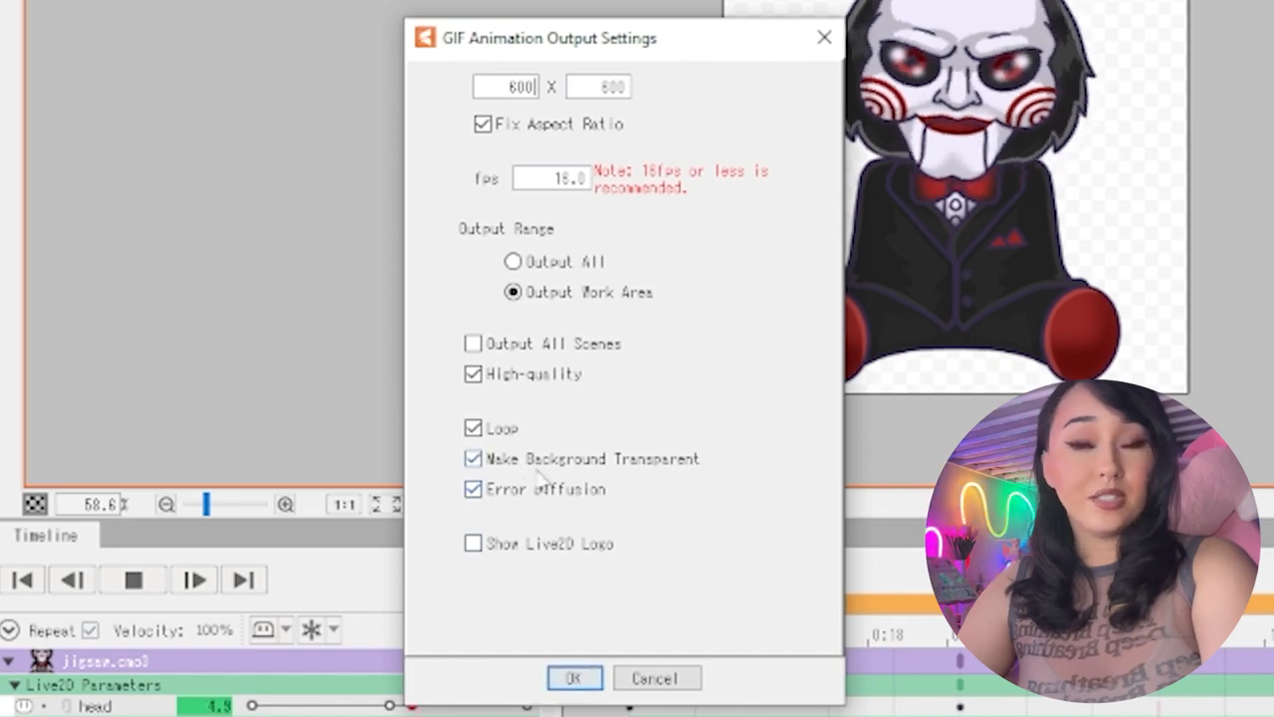
left_click(574, 678)
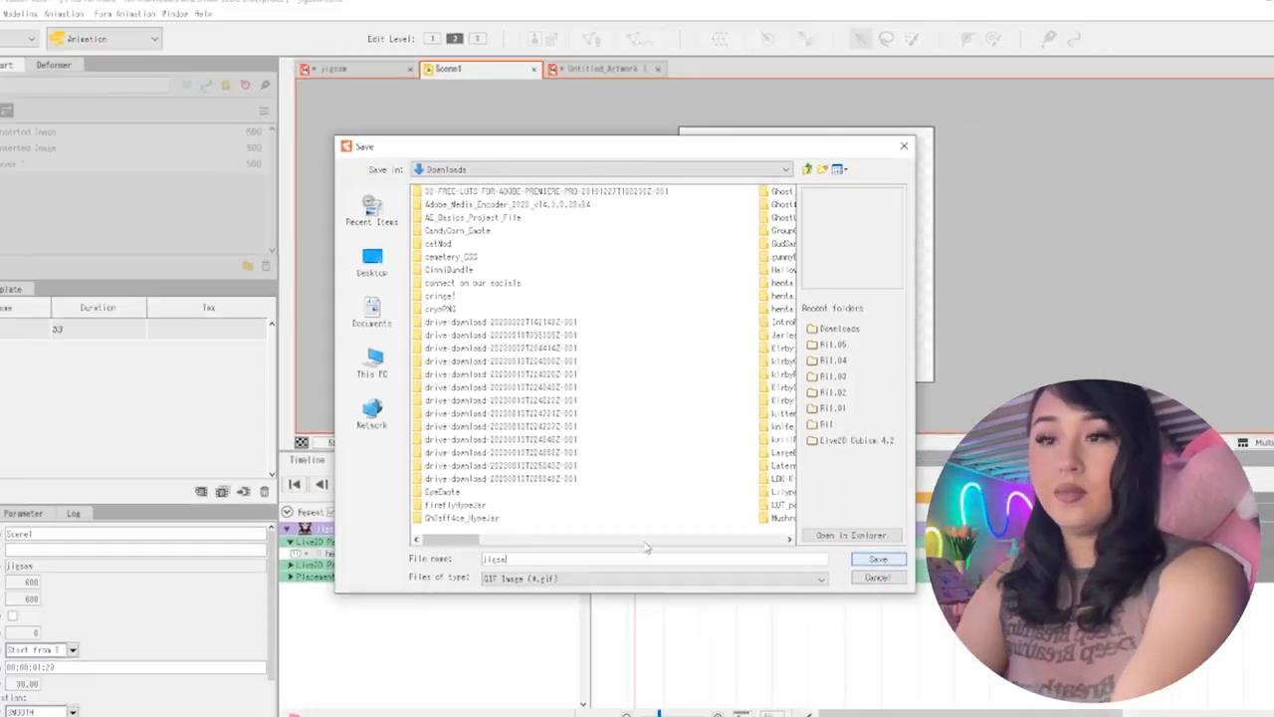
key("Return")
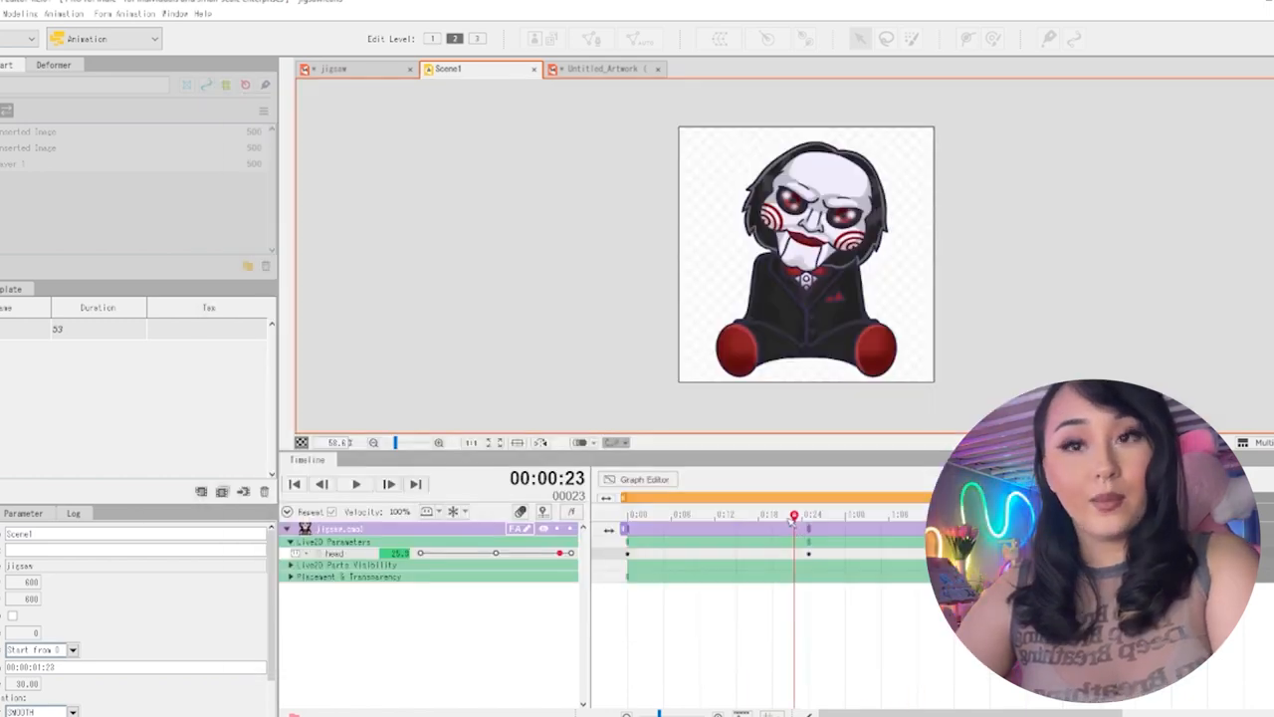
left_click_drag(793, 518, 701, 517)
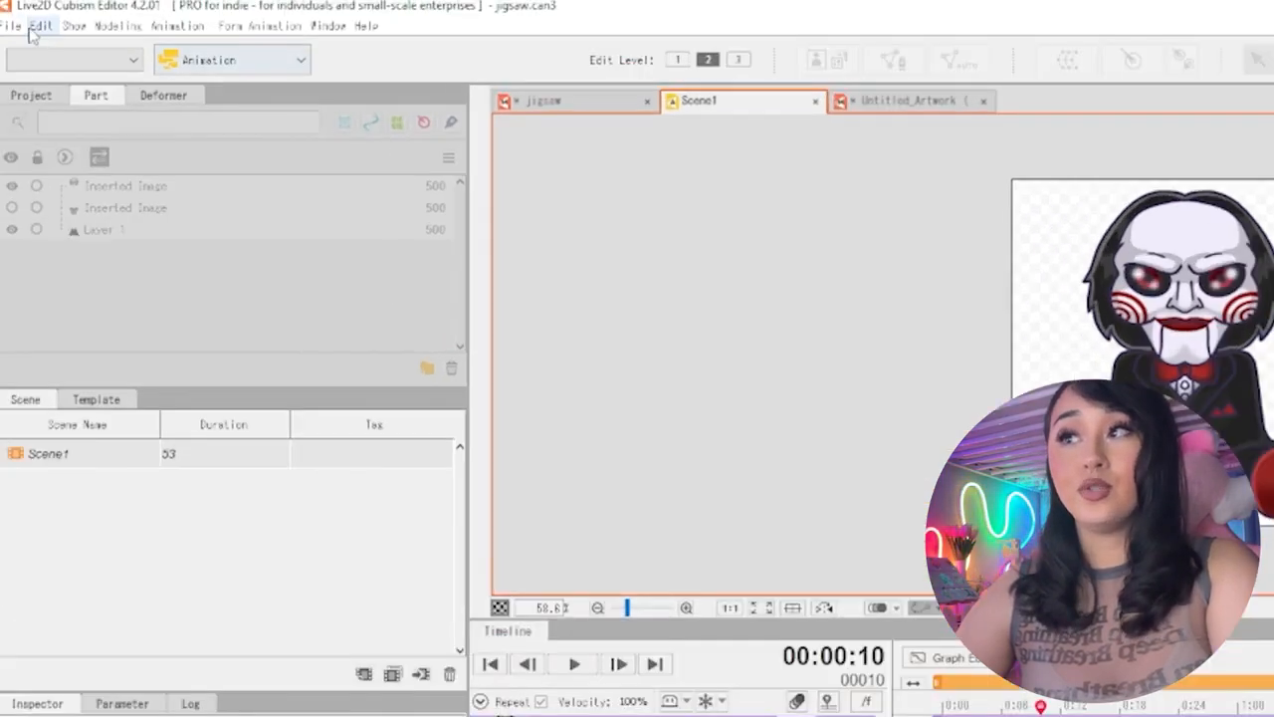
Export the selected frame of Scene1 as a high-quality 600 x 600 PNG still image
left_click(12, 25)
mouse_move(76, 285)
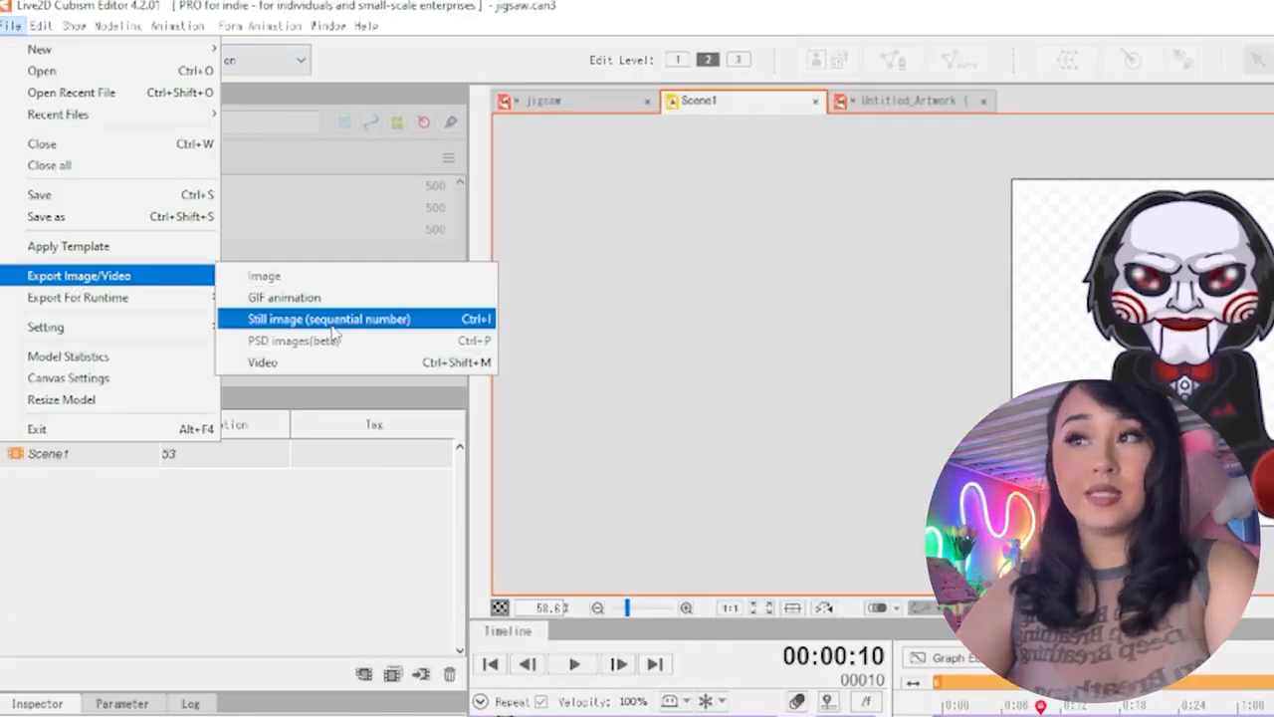
left_click(284, 297)
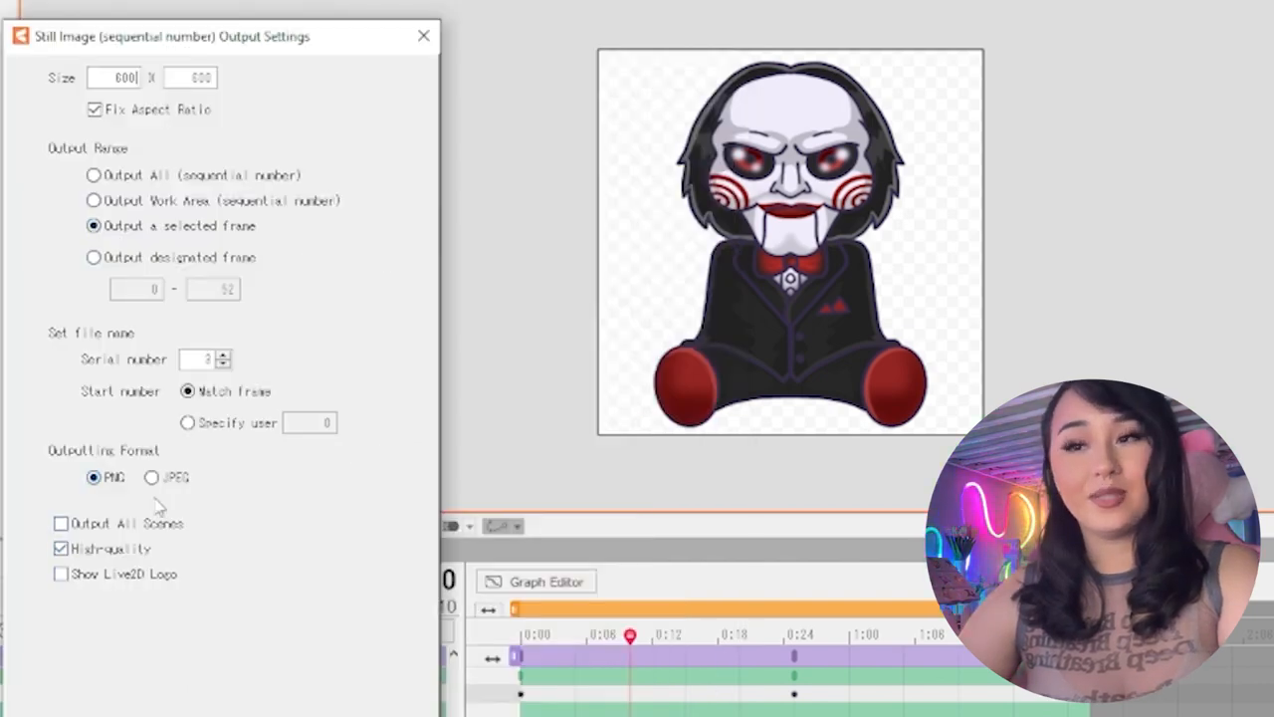
left_click(269, 715)
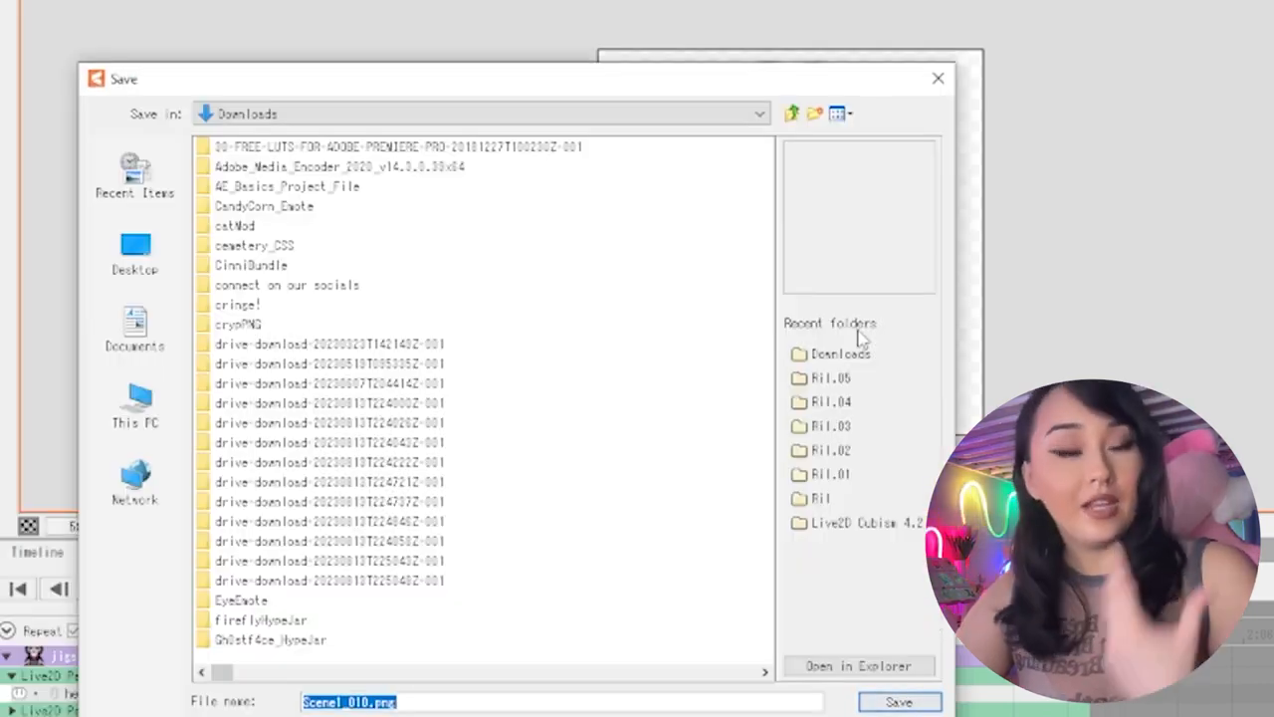